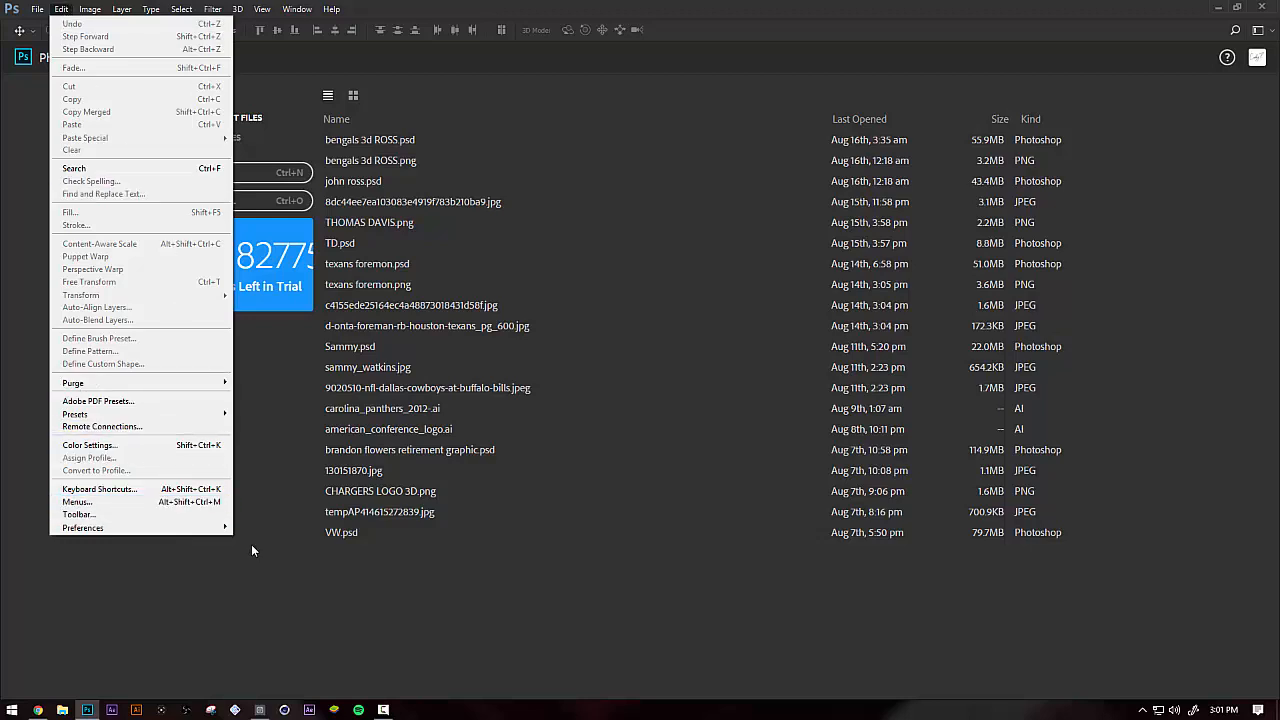
Open the Performance preferences and the value for how much memory Photoshop may use
{"action": "mouse_move", "coordinate": [216, 536]}
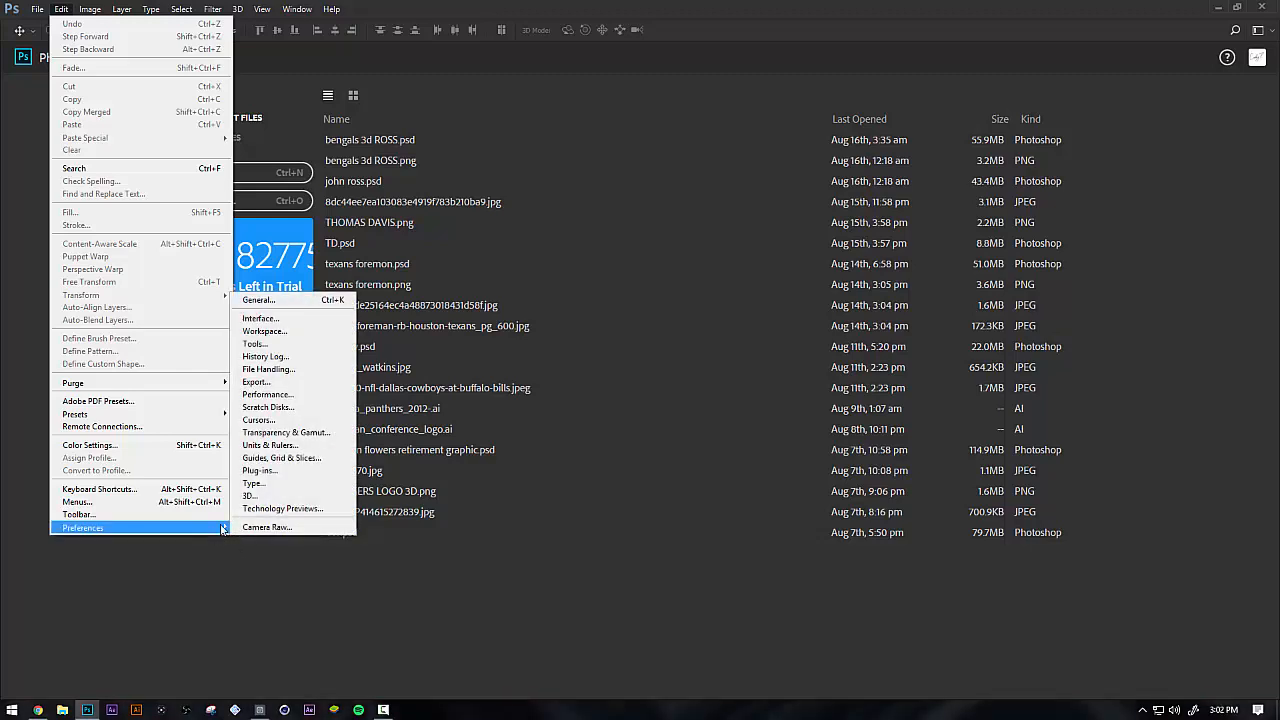
{"action": "left_click", "coordinate": [288, 304]}
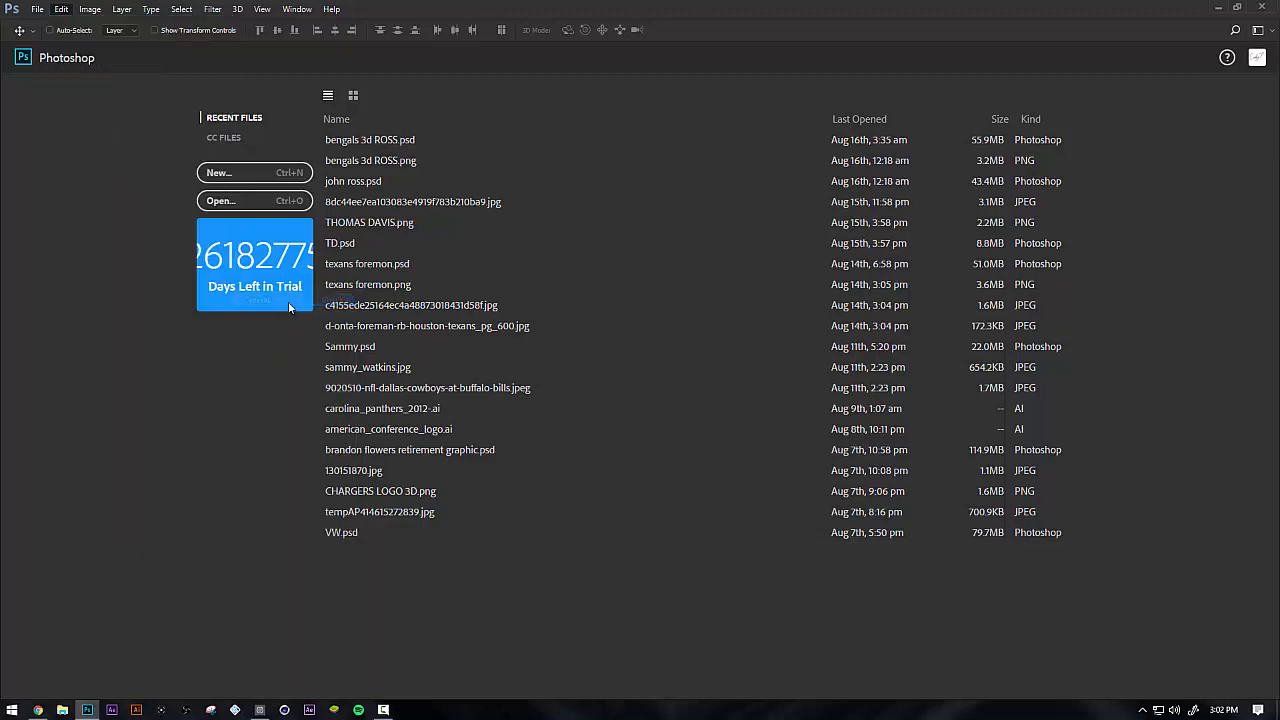
{"action": "left_click", "coordinate": [60, 9]}
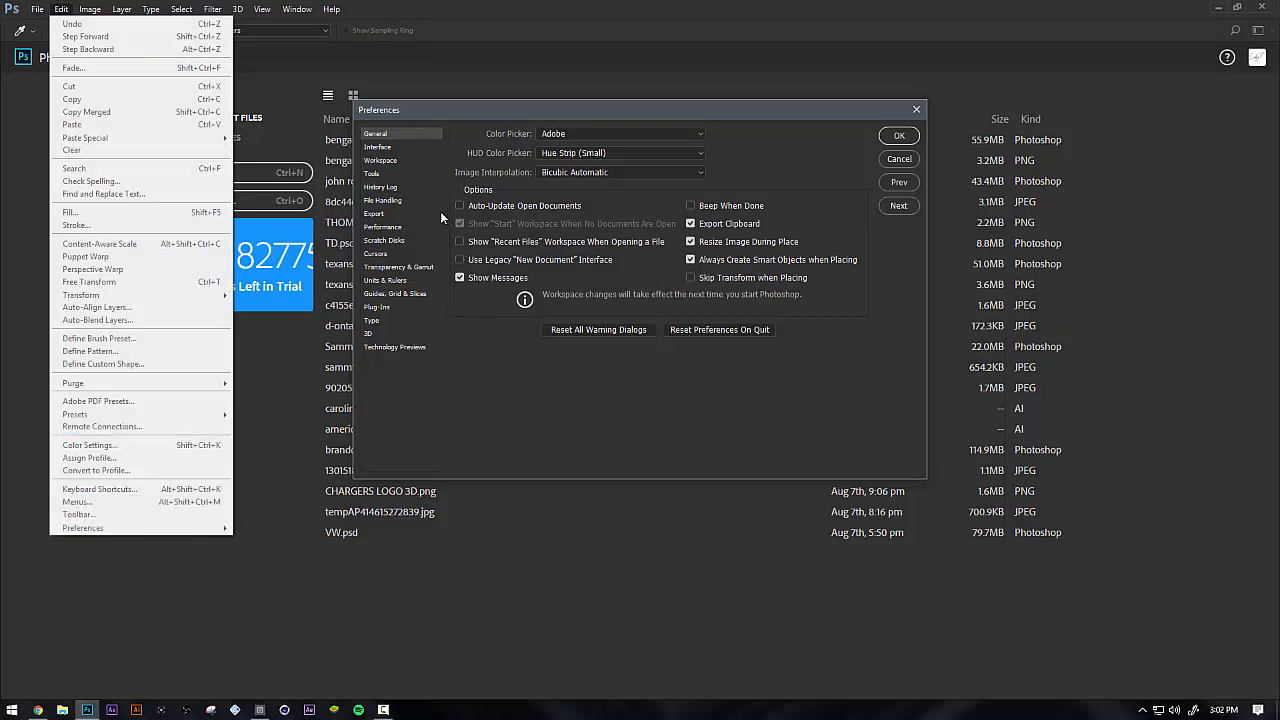
{"action": "left_click", "coordinate": [390, 214]}
{"action": "left_click", "coordinate": [390, 202]}
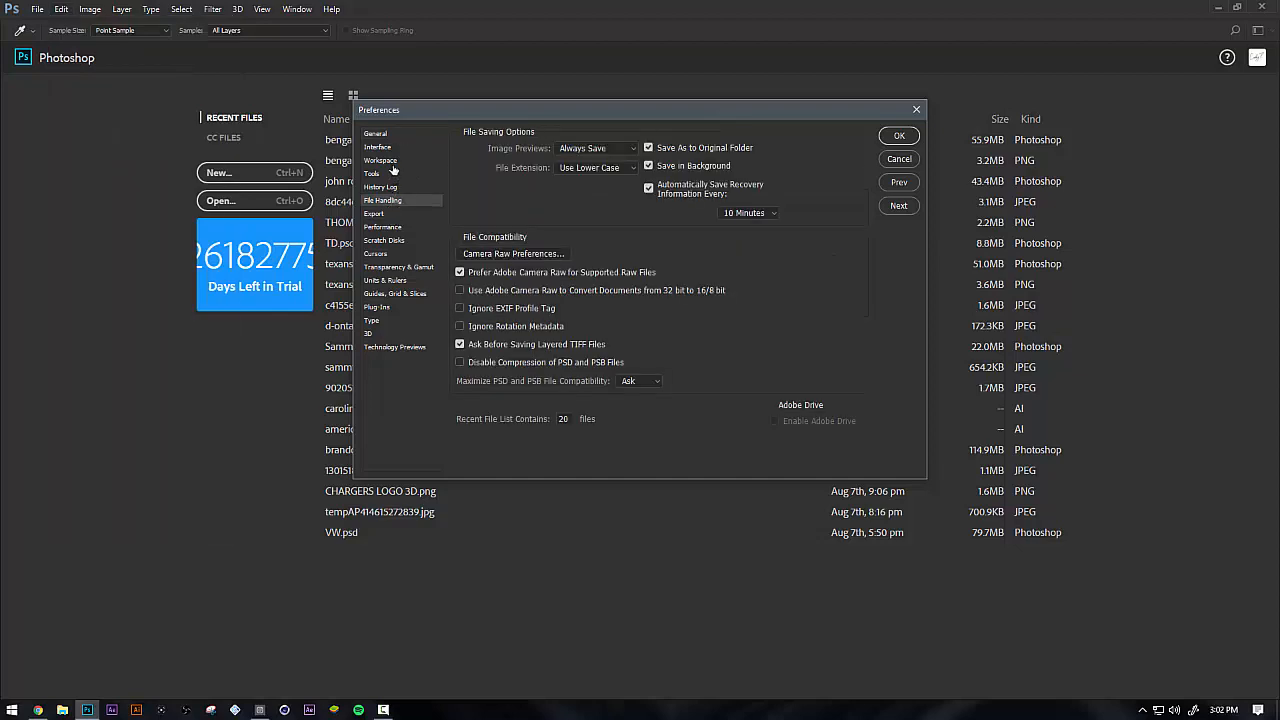
{"action": "left_click", "coordinate": [390, 228]}
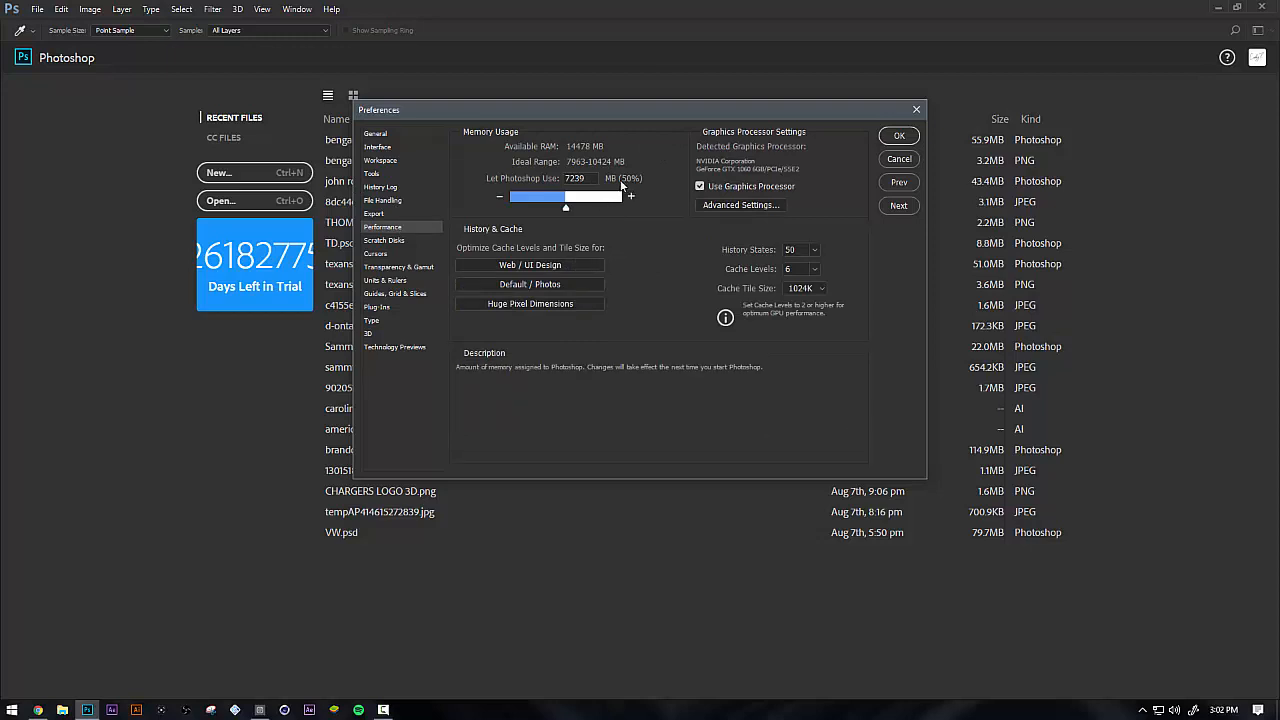
{"action": "double_click", "coordinate": [575, 178]}
{"action": "left_click", "coordinate": [587, 179]}
{"action": "double_click", "coordinate": [587, 179]}
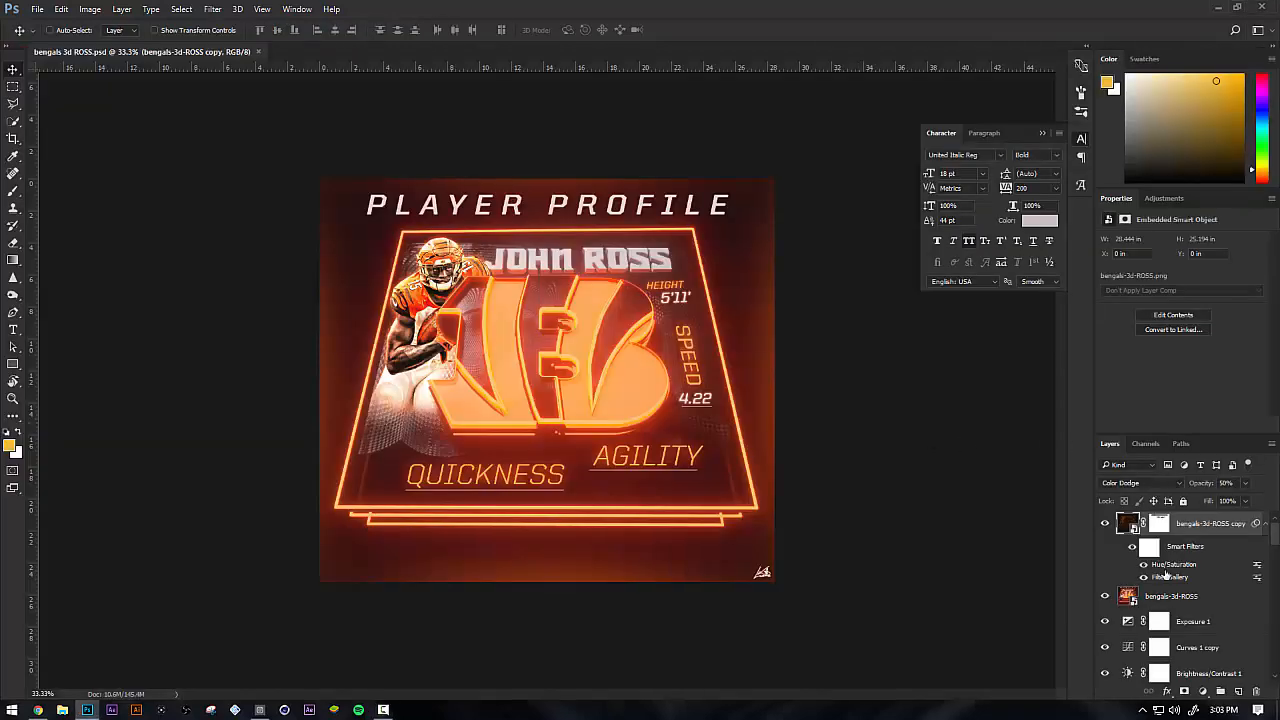
Look through the layer stack of bengals 3d ROSS.psd and select the bengals-3d-ROSS smart object layer
{"action": "scroll", "coordinate": [1177, 590], "scroll_direction": "down", "scroll_amount": 5}
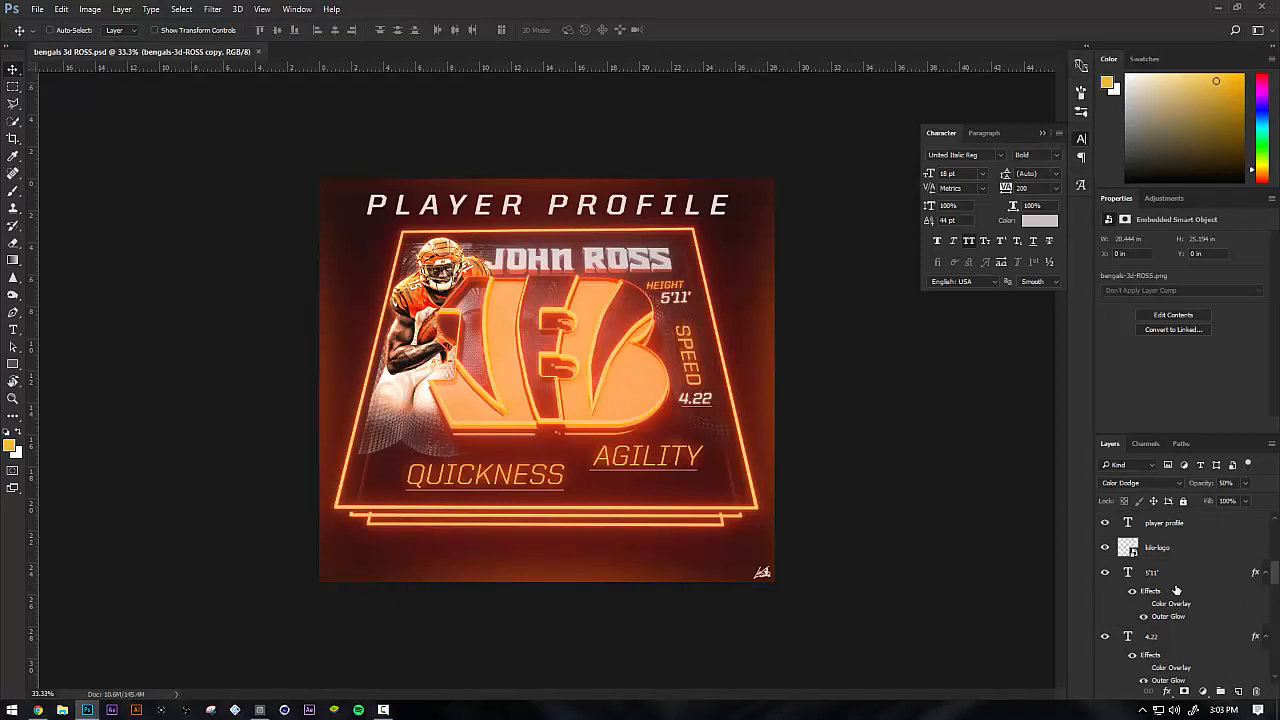
{"action": "left_click", "coordinate": [1176, 590]}
{"action": "scroll", "coordinate": [1174, 588], "scroll_direction": "up", "scroll_amount": 5}
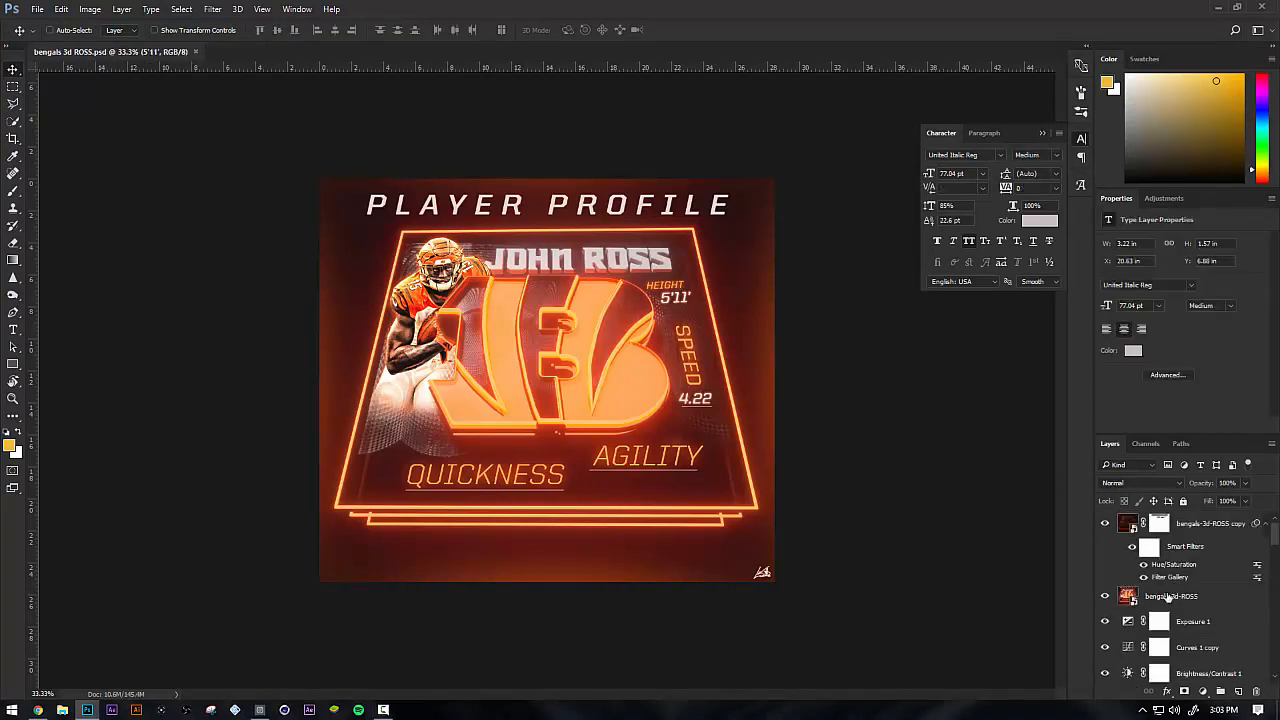
{"action": "left_click", "coordinate": [1115, 600]}
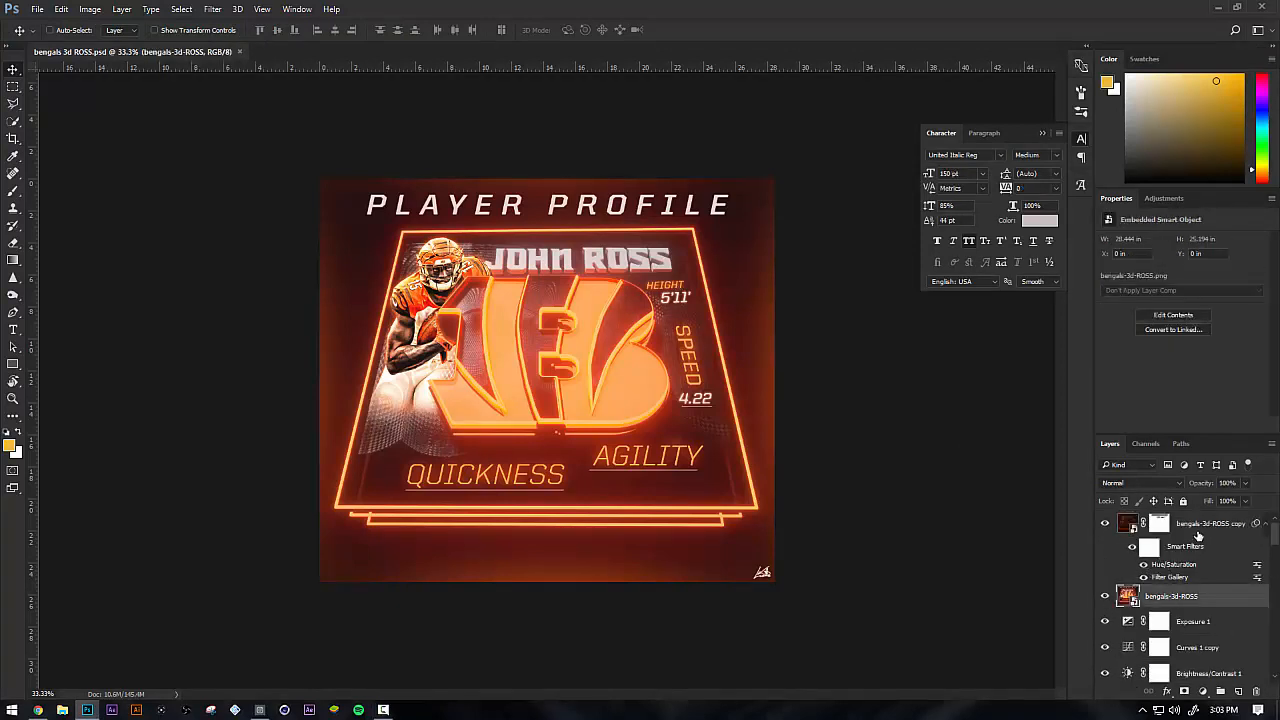
{"action": "left_click", "coordinate": [1198, 536]}
{"action": "left_click", "coordinate": [1194, 603]}
{"action": "scroll", "coordinate": [1154, 588], "scroll_direction": "down", "scroll_amount": 5}
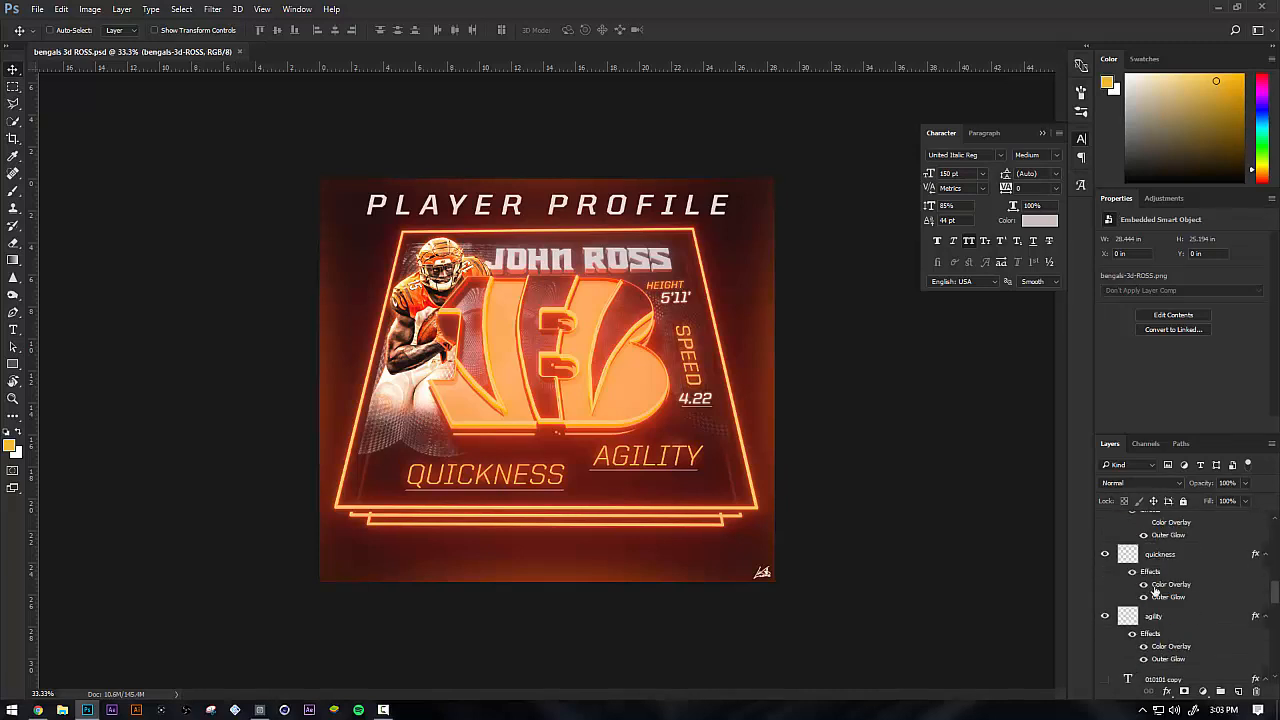
{"action": "scroll", "coordinate": [1168, 611], "scroll_direction": "up", "scroll_amount": 5}
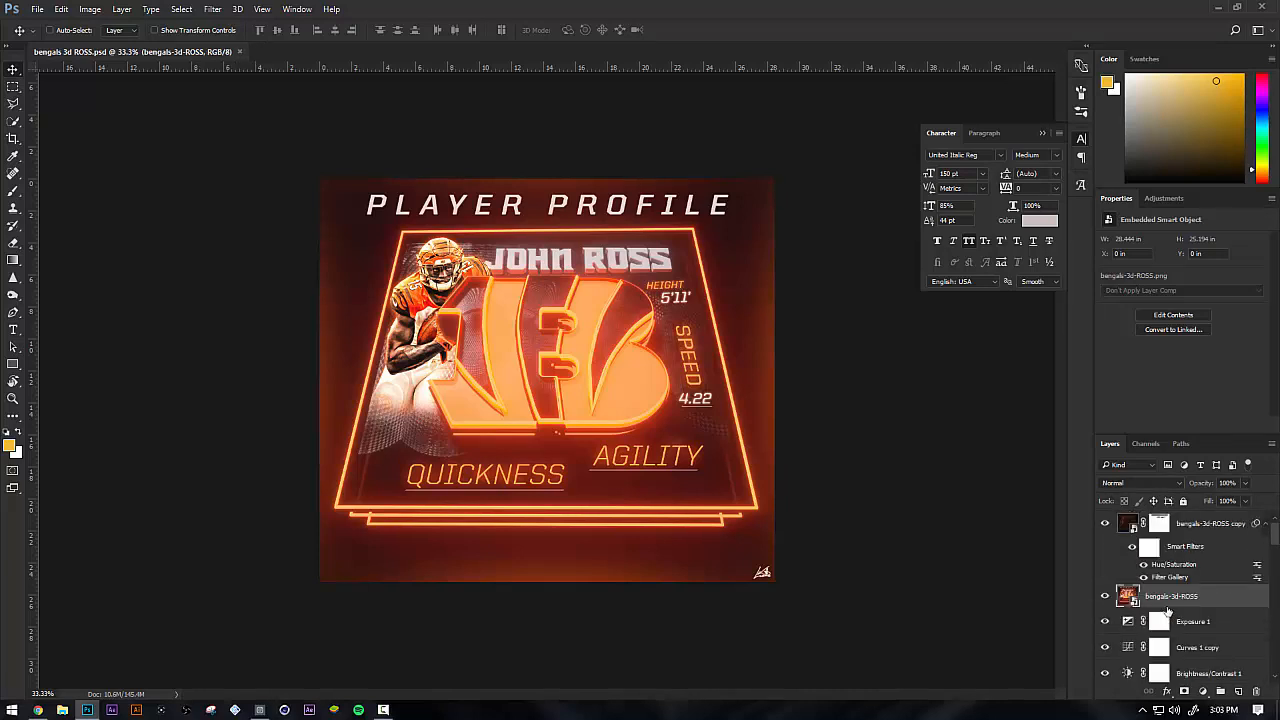
{"action": "key", "text": "ctrl+u"}
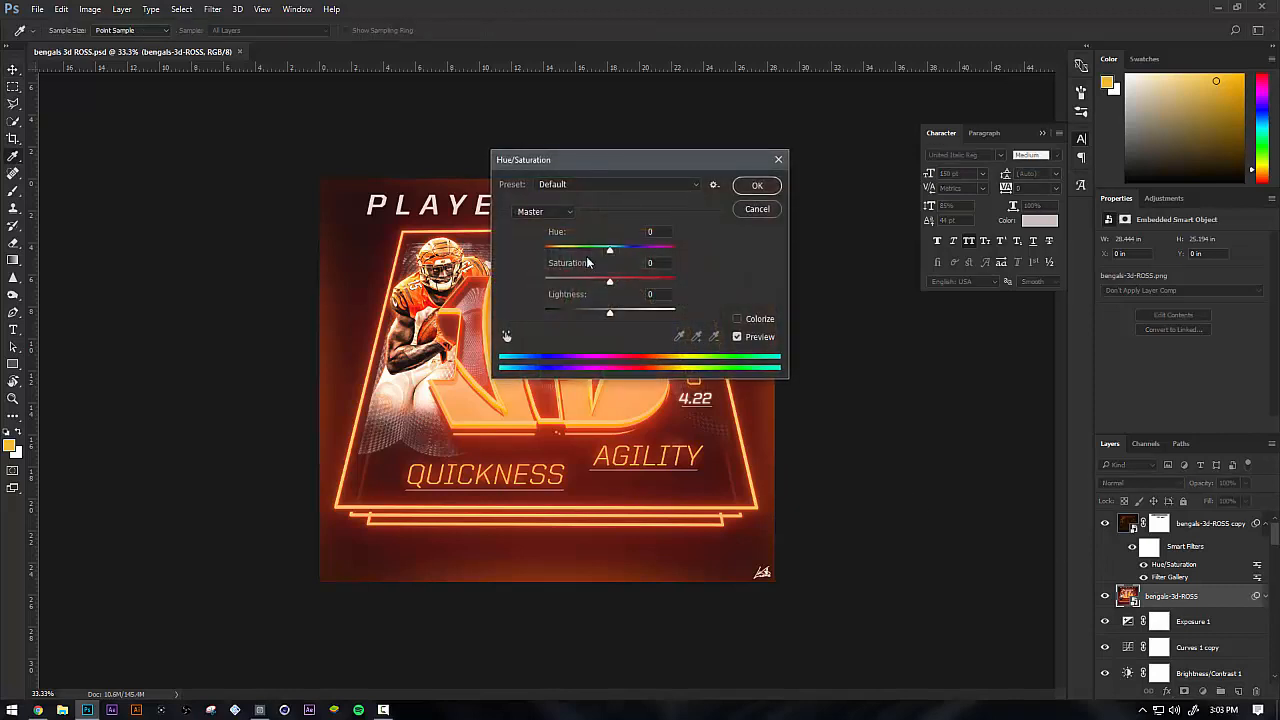
{"action": "left_click_drag", "start_coordinate": [585, 163], "coordinate": [474, 201]}
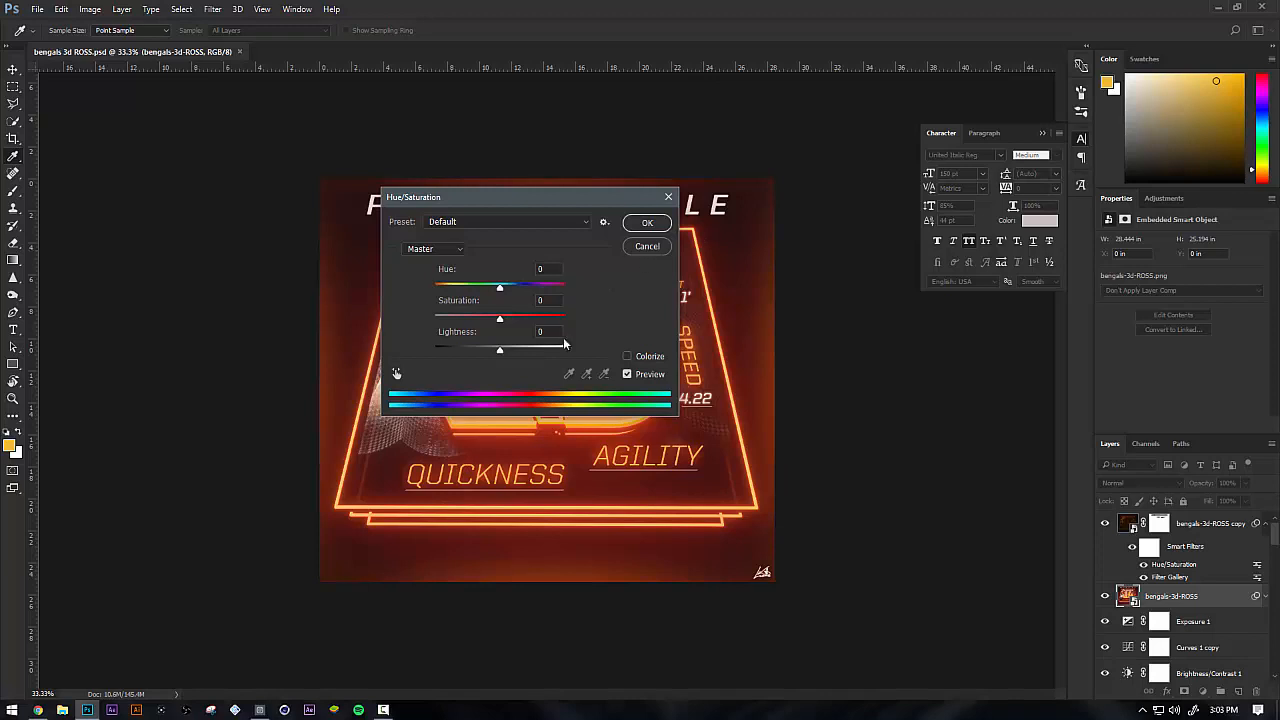
{"action": "left_click", "coordinate": [660, 249]}
Look through the text and effect layers further down the stack and select the 4.22 text layer
{"action": "scroll", "coordinate": [1215, 613], "scroll_direction": "down", "scroll_amount": 5}
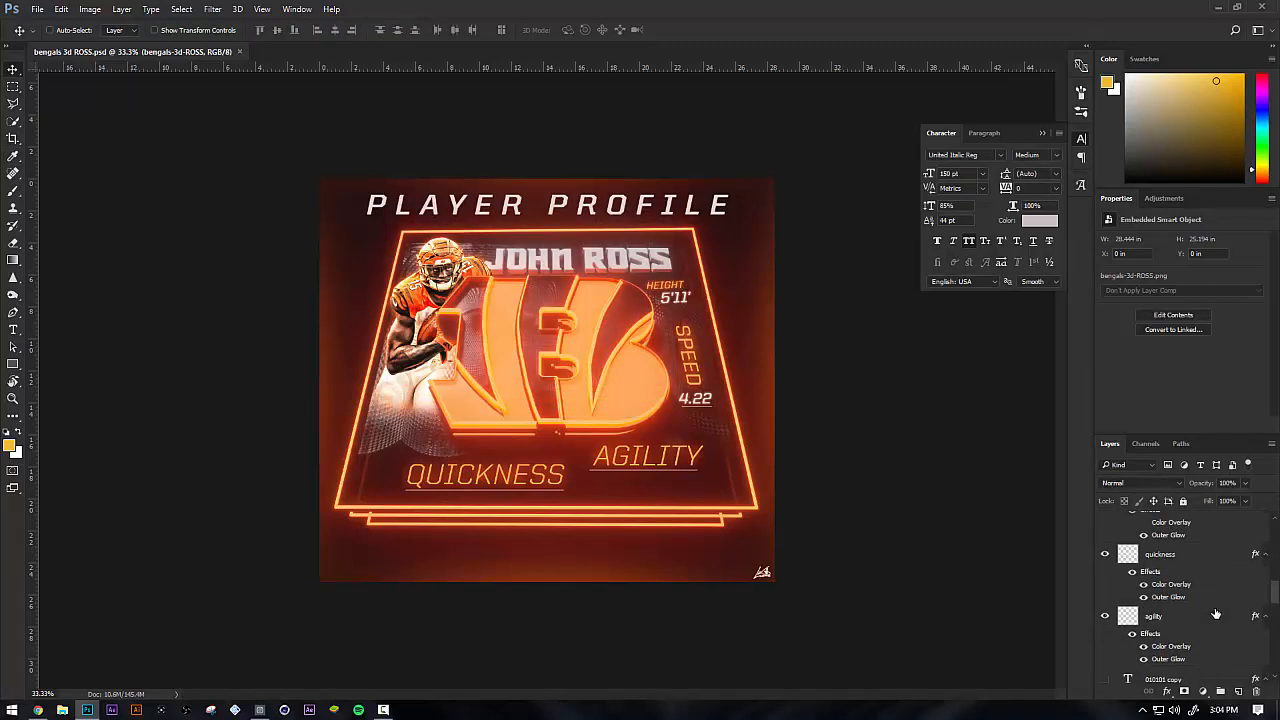
{"action": "scroll", "coordinate": [1215, 613], "scroll_direction": "down", "scroll_amount": 5}
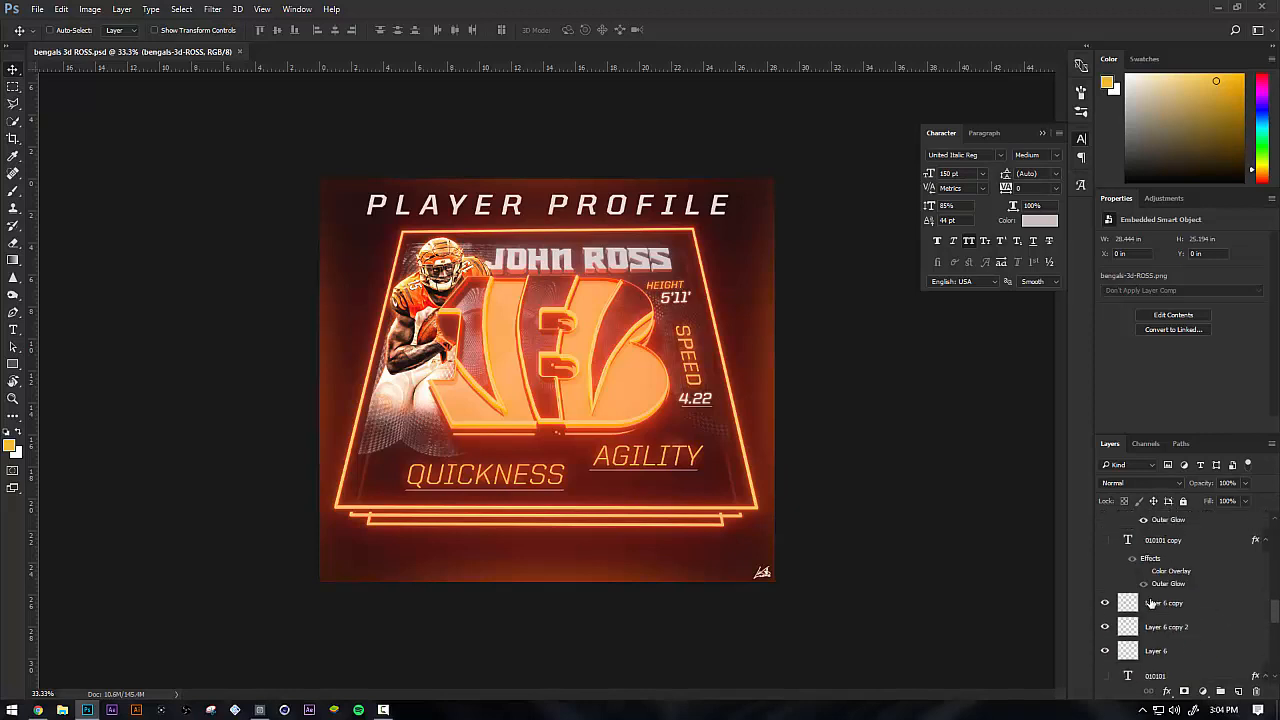
{"action": "scroll", "coordinate": [1170, 626], "scroll_direction": "up", "scroll_amount": 3}
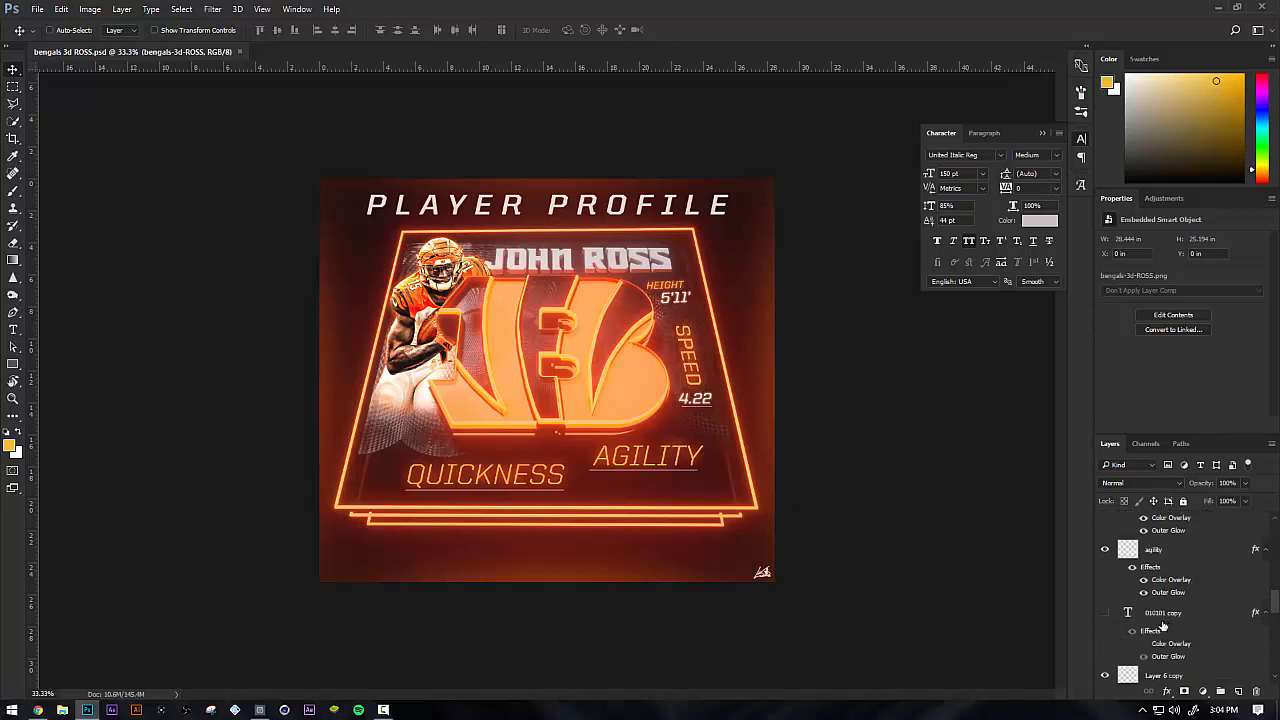
{"action": "scroll", "coordinate": [1168, 627], "scroll_direction": "up", "scroll_amount": 3}
{"action": "left_click", "coordinate": [1152, 576]}
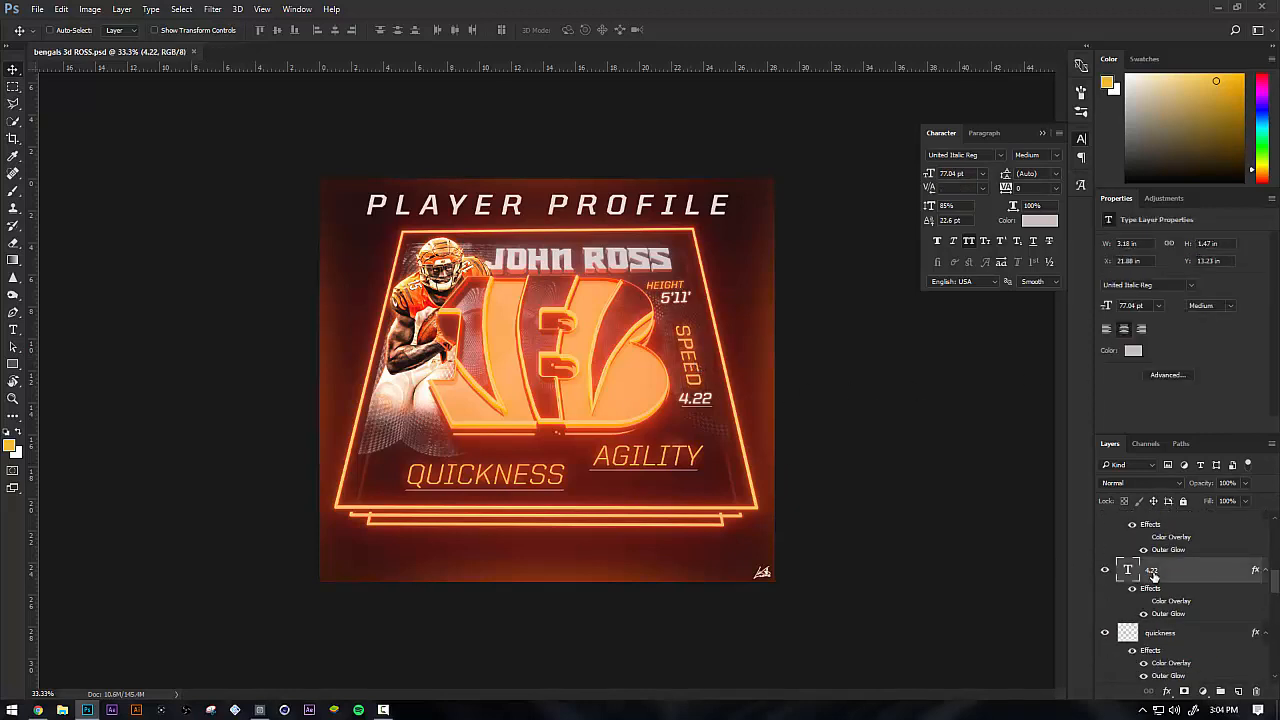
Duplicate the bengals-3d-ROSS smart object layer
{"action": "key", "text": "ctrl"}
{"action": "left_click", "coordinate": [462, 460], "text": "ctrl"}
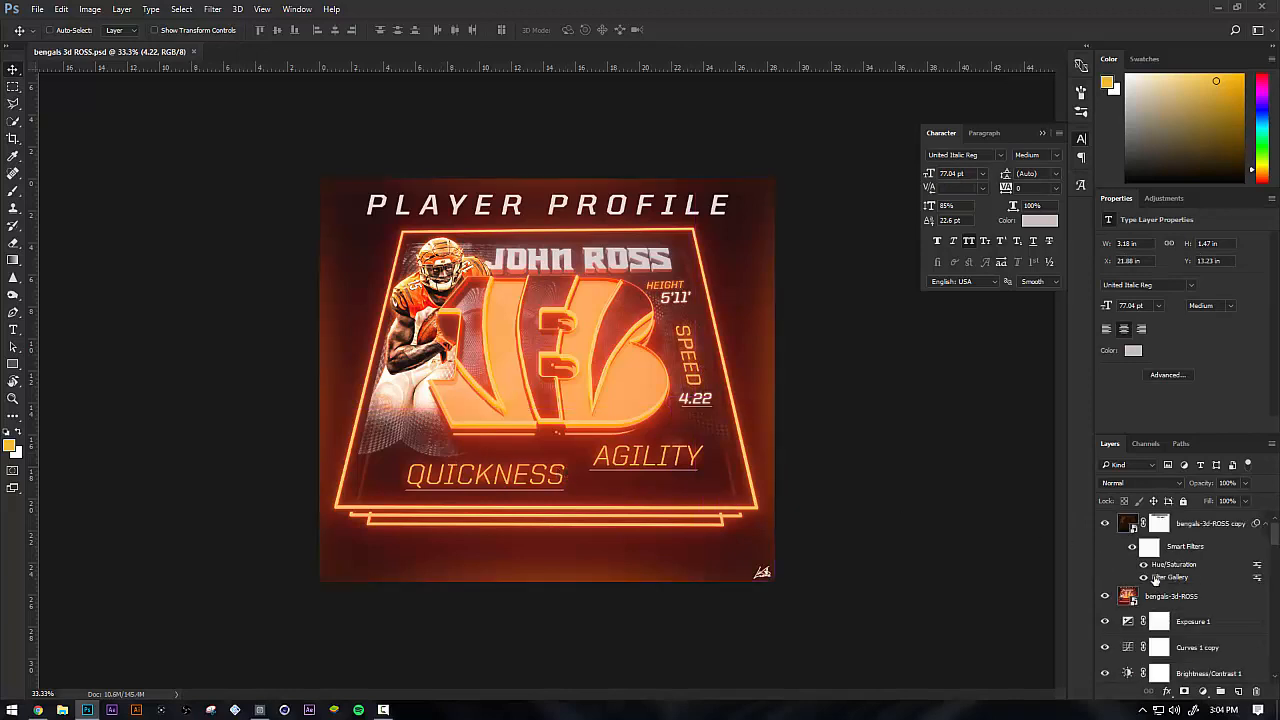
{"action": "key", "text": "ctrl+j"}
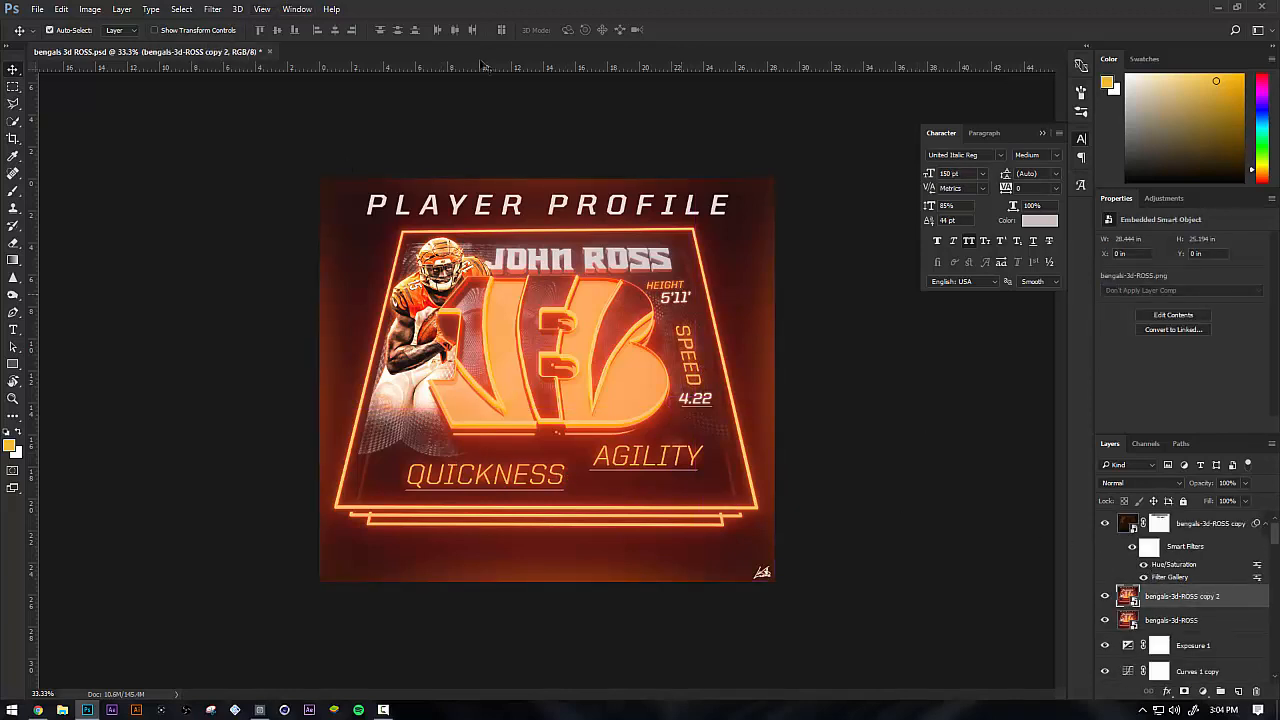
Try the Topaz Adjust 5 filter with the Detailed preset on the bengals-3d-ROSS copy 2 layer and undo it
{"action": "left_click", "coordinate": [212, 9]}
{"action": "mouse_move", "coordinate": [236, 290]}
{"action": "left_click", "coordinate": [170, 288]}
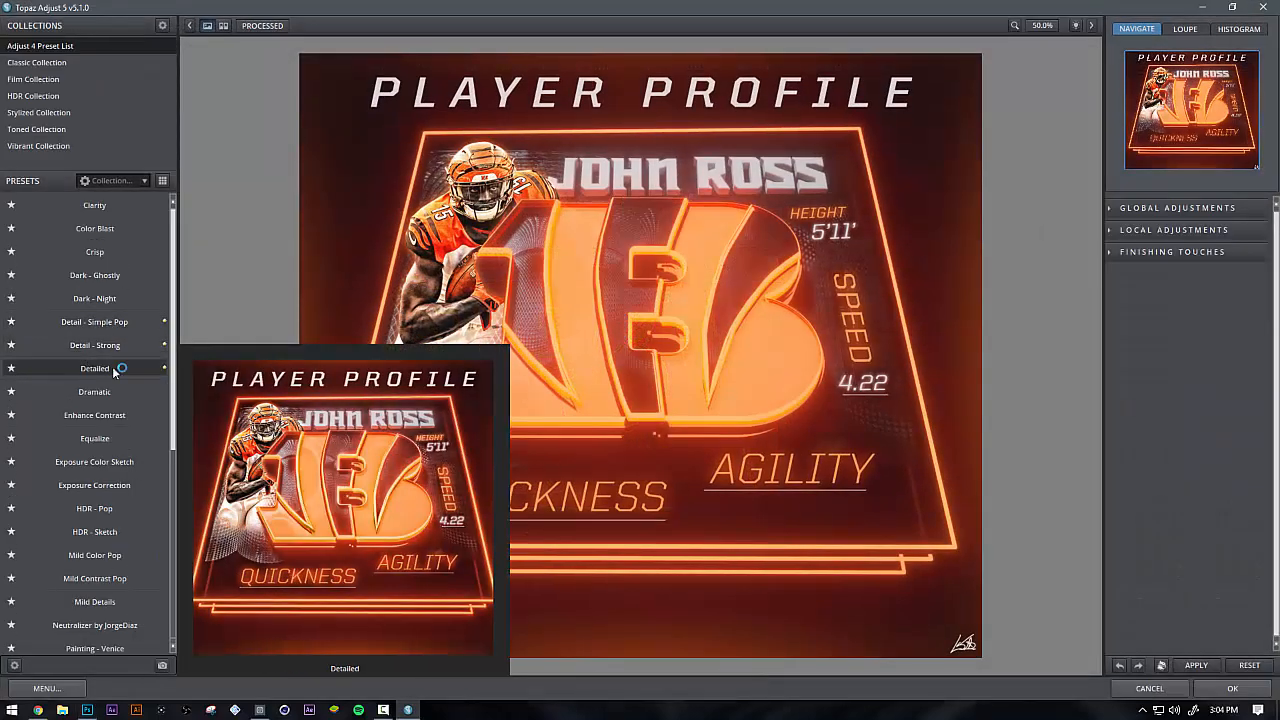
{"action": "left_click", "coordinate": [126, 367]}
{"action": "left_click", "coordinate": [1236, 689]}
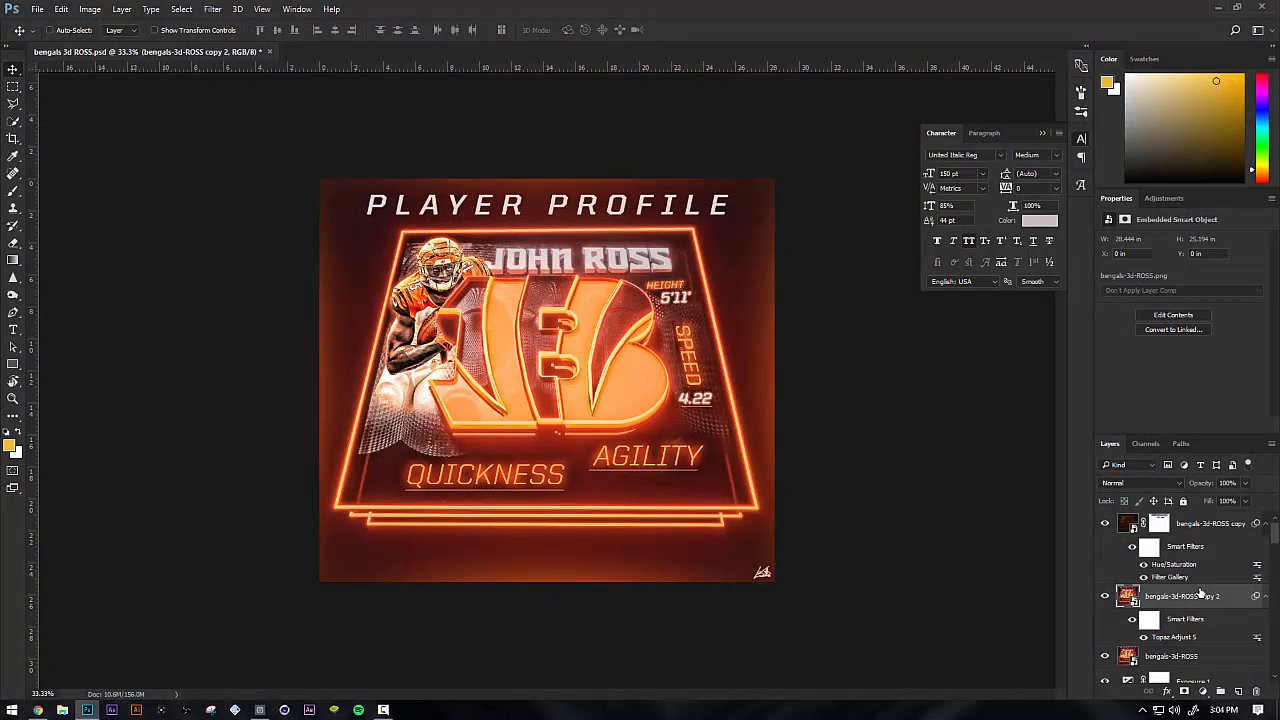
{"action": "key", "text": "ctrl+z"}
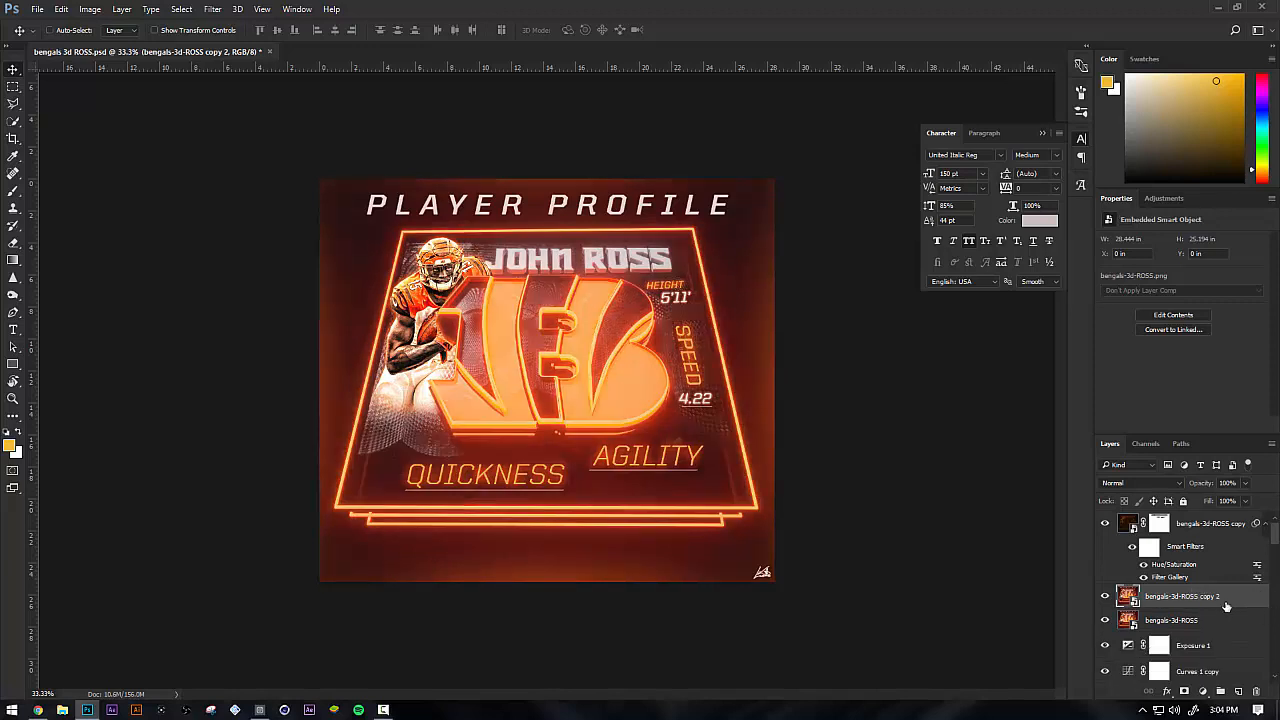
Examine the bengals-3d-ROSS layer, its copy and the layers below down to Layer 1, and reselect bengals-3d-ROSS copy 2
{"action": "left_click", "coordinate": [1170, 621]}
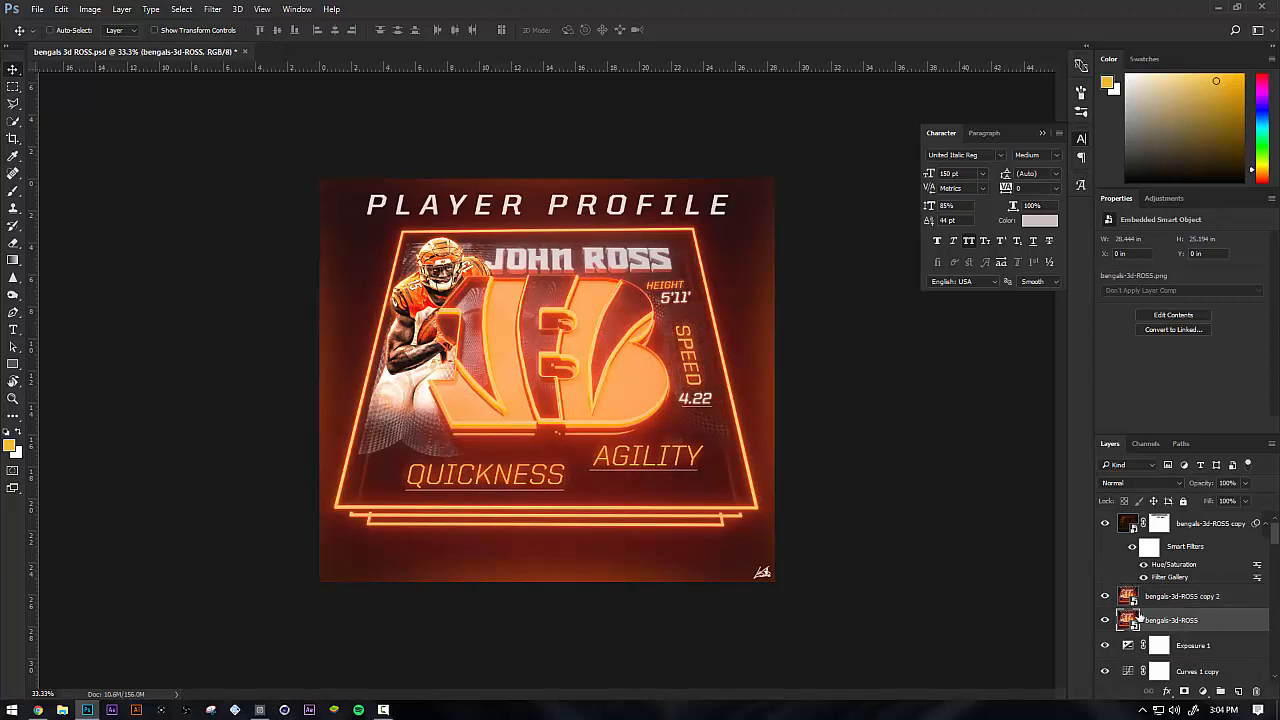
{"action": "left_click", "coordinate": [1186, 599]}
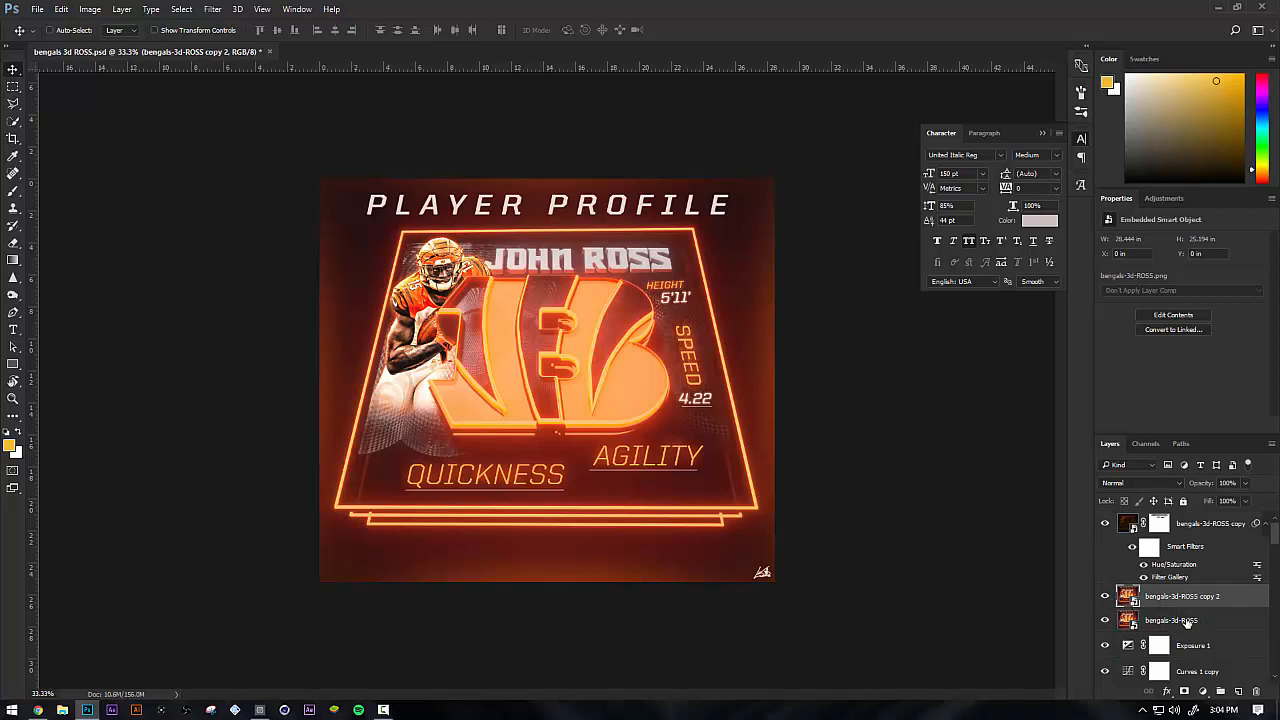
{"action": "left_click", "coordinate": [1184, 622]}
{"action": "scroll", "coordinate": [1187, 629], "scroll_direction": "down", "scroll_amount": 5}
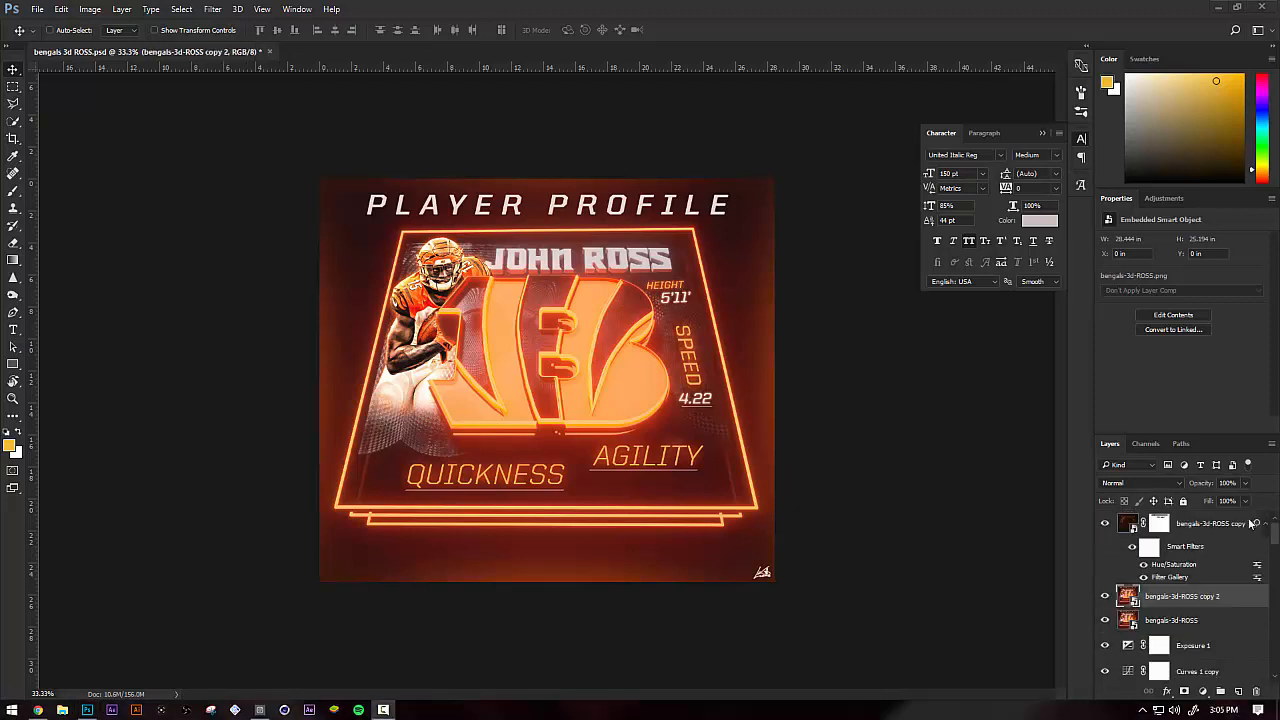
{"action": "left_click", "coordinate": [505, 298]}
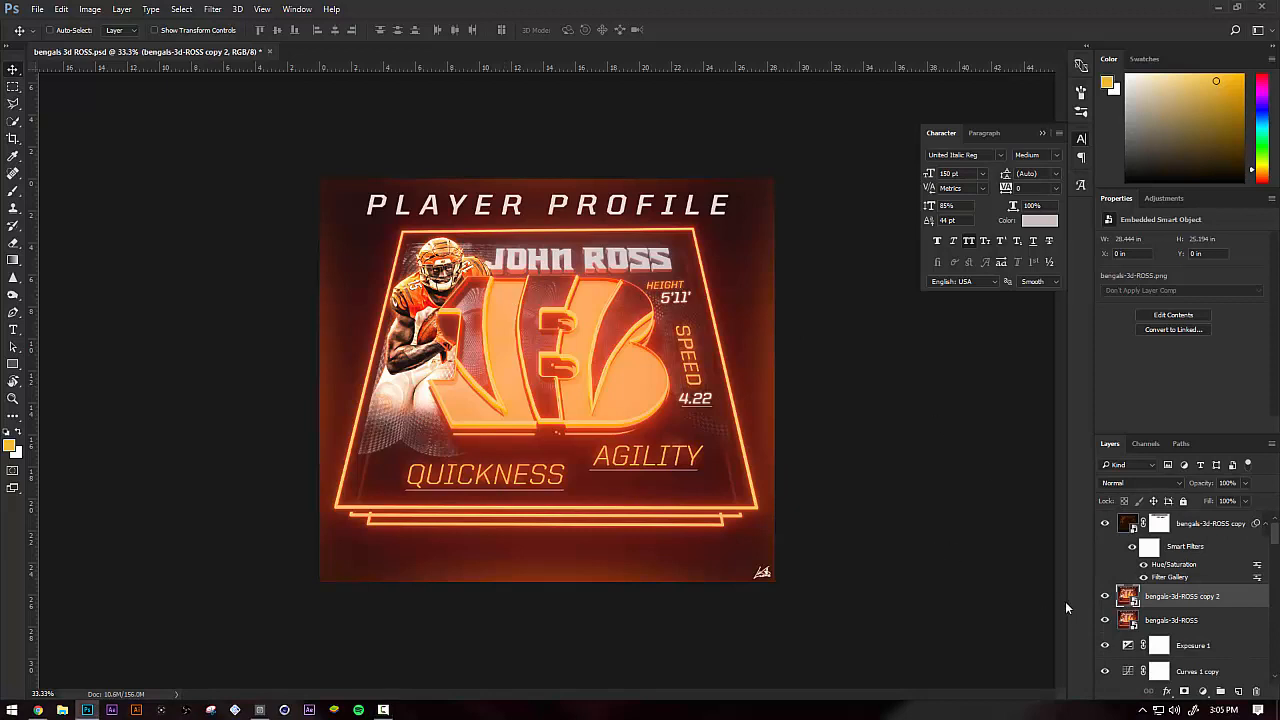
{"action": "scroll", "coordinate": [1216, 625], "scroll_direction": "down", "scroll_amount": 5}
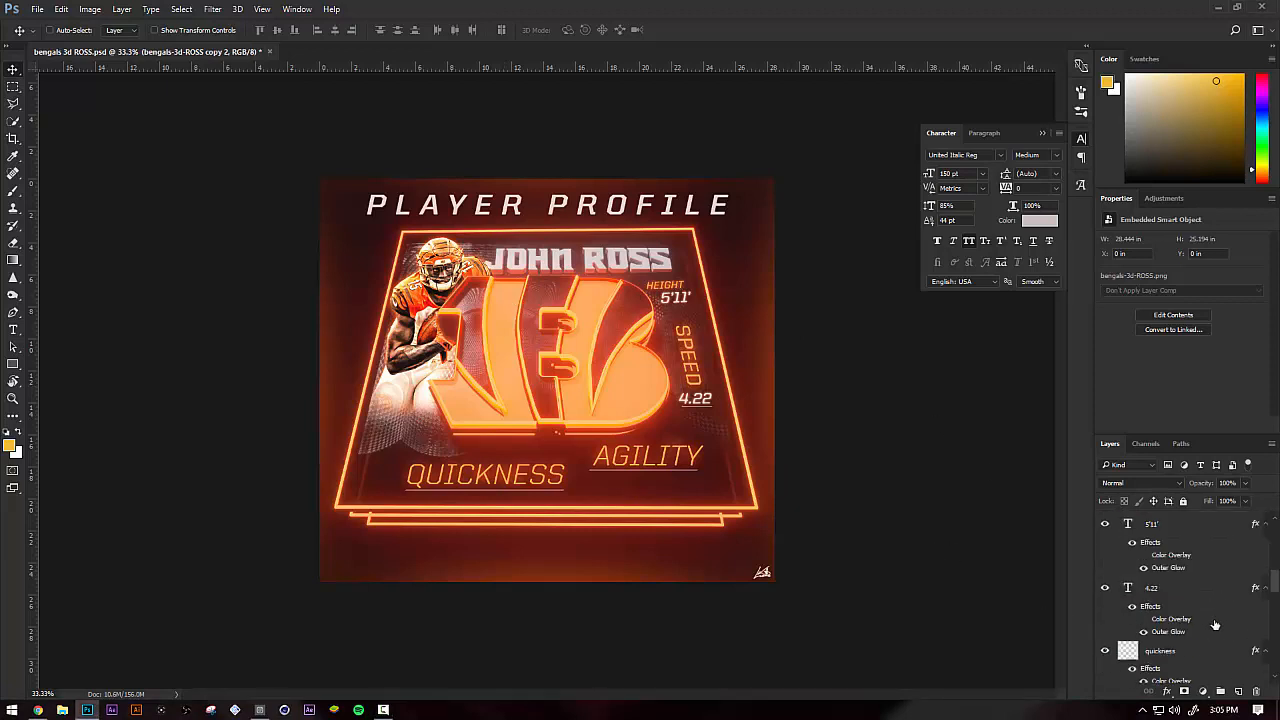
{"action": "scroll", "coordinate": [1187, 606], "scroll_direction": "down", "scroll_amount": 3}
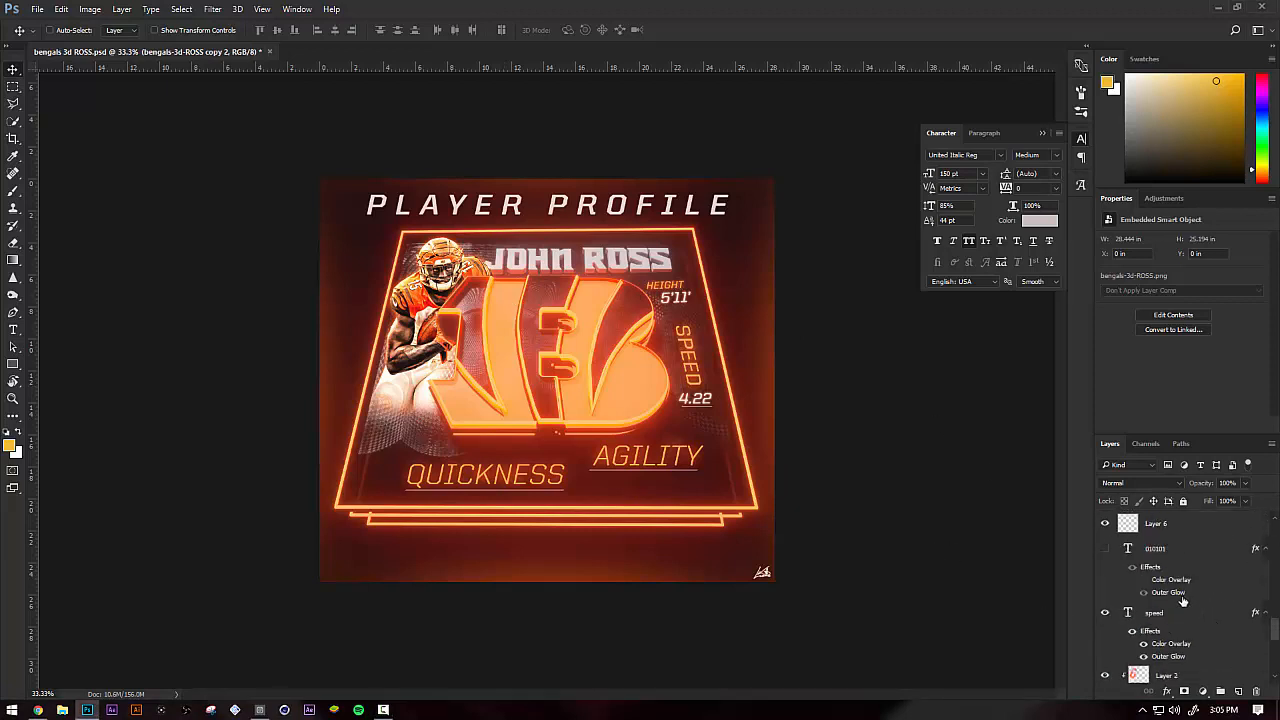
{"action": "scroll", "coordinate": [1182, 600], "scroll_direction": "down", "scroll_amount": 3}
{"action": "left_click", "coordinate": [1180, 593]}
{"action": "scroll", "coordinate": [1188, 600], "scroll_direction": "up", "scroll_amount": 6}
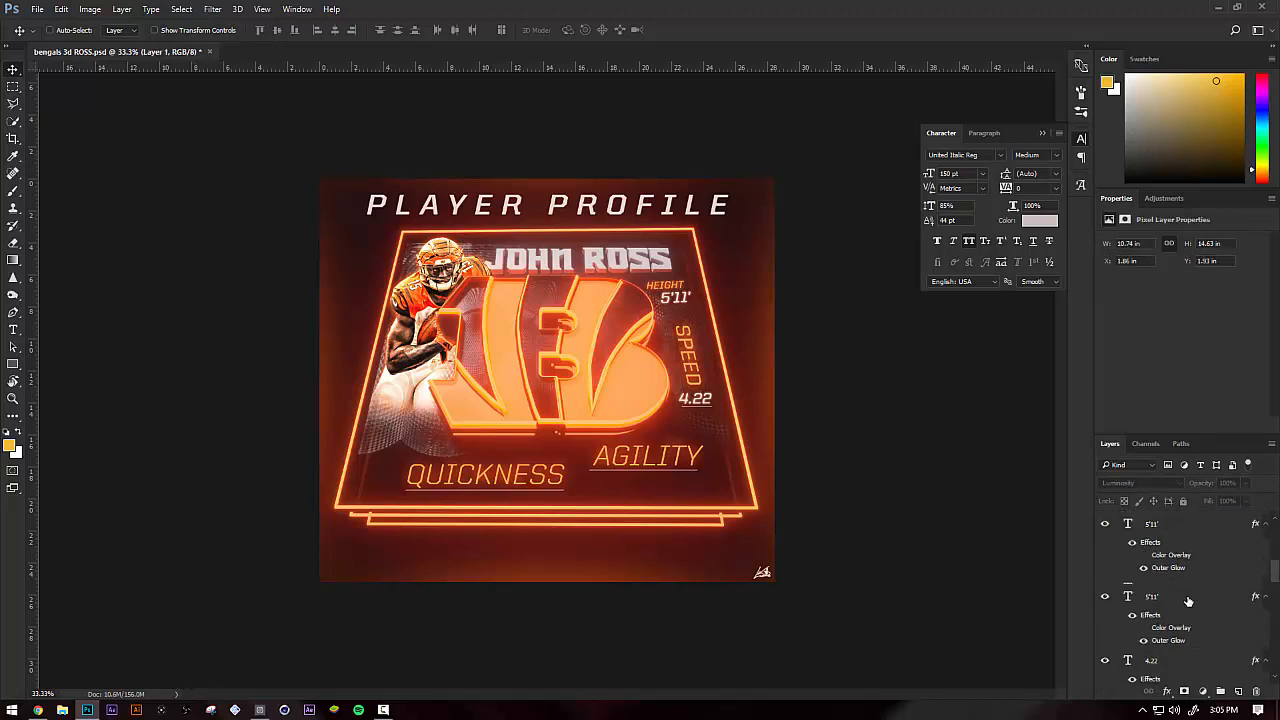
{"action": "left_click", "coordinate": [1182, 596]}
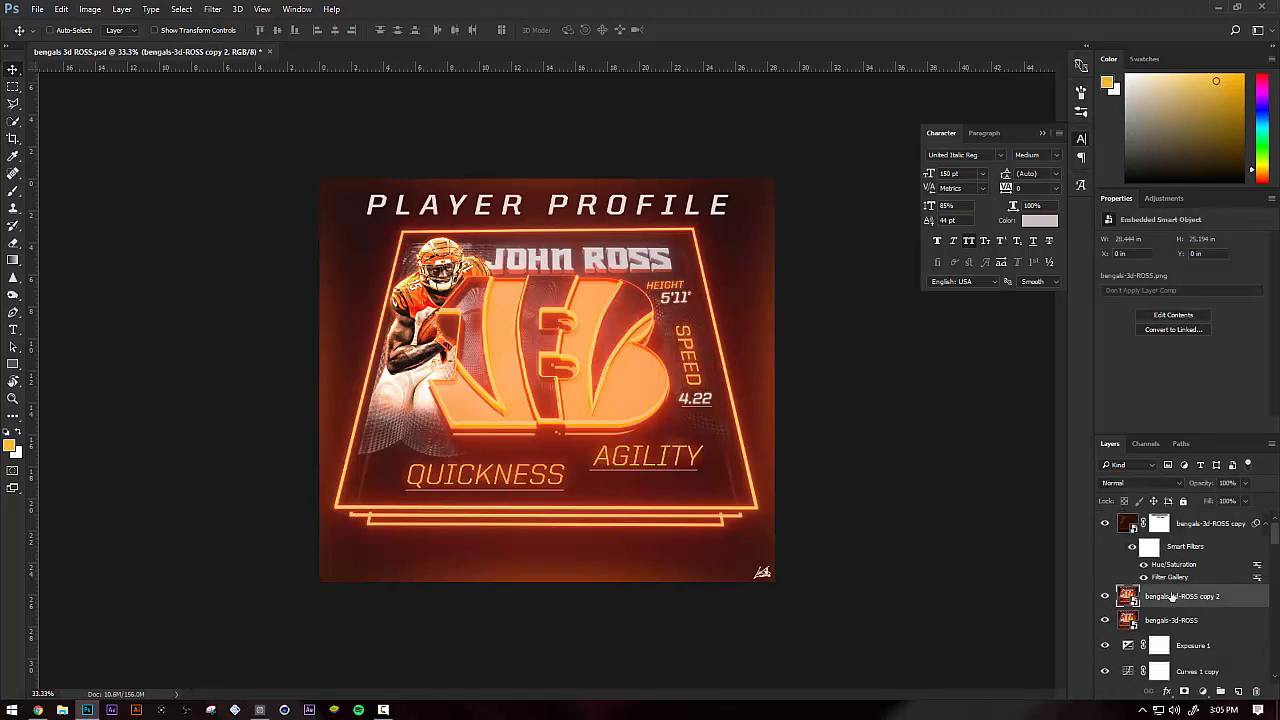
Open the files Blue.png and HR DERBY STANTON 2016 STAT.psd
{"action": "left_click", "coordinate": [37, 9]}
{"action": "left_click", "coordinate": [49, 37]}
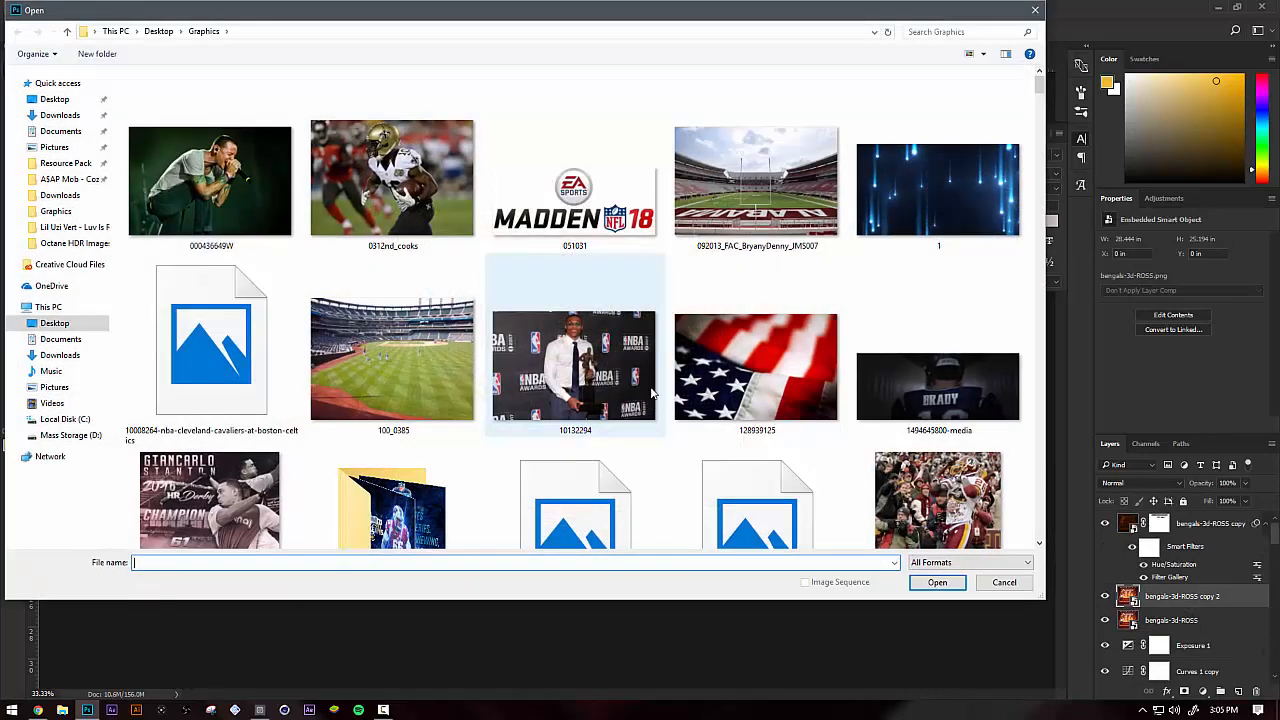
{"action": "scroll", "coordinate": [654, 368], "scroll_direction": "down", "scroll_amount": 10}
{"action": "scroll", "coordinate": [654, 368], "scroll_direction": "down", "scroll_amount": 2}
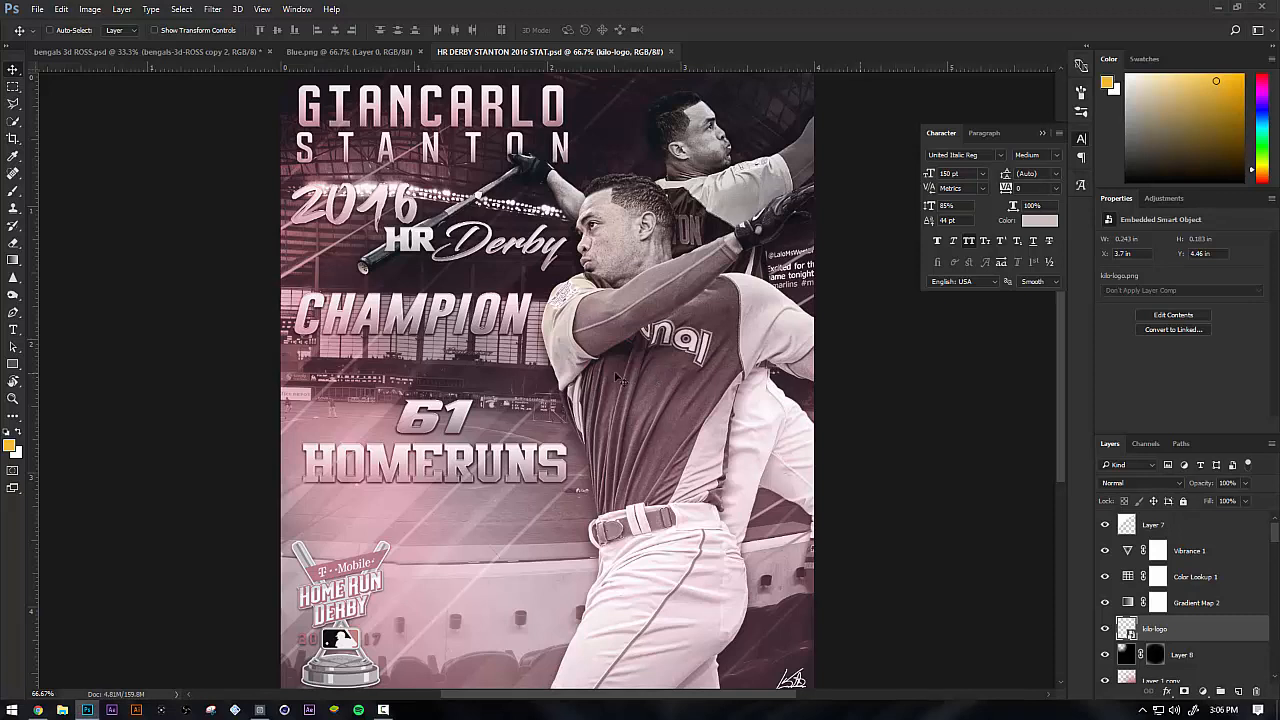
Bring the Blue.png document to the front
{"action": "left_click", "coordinate": [355, 52]}
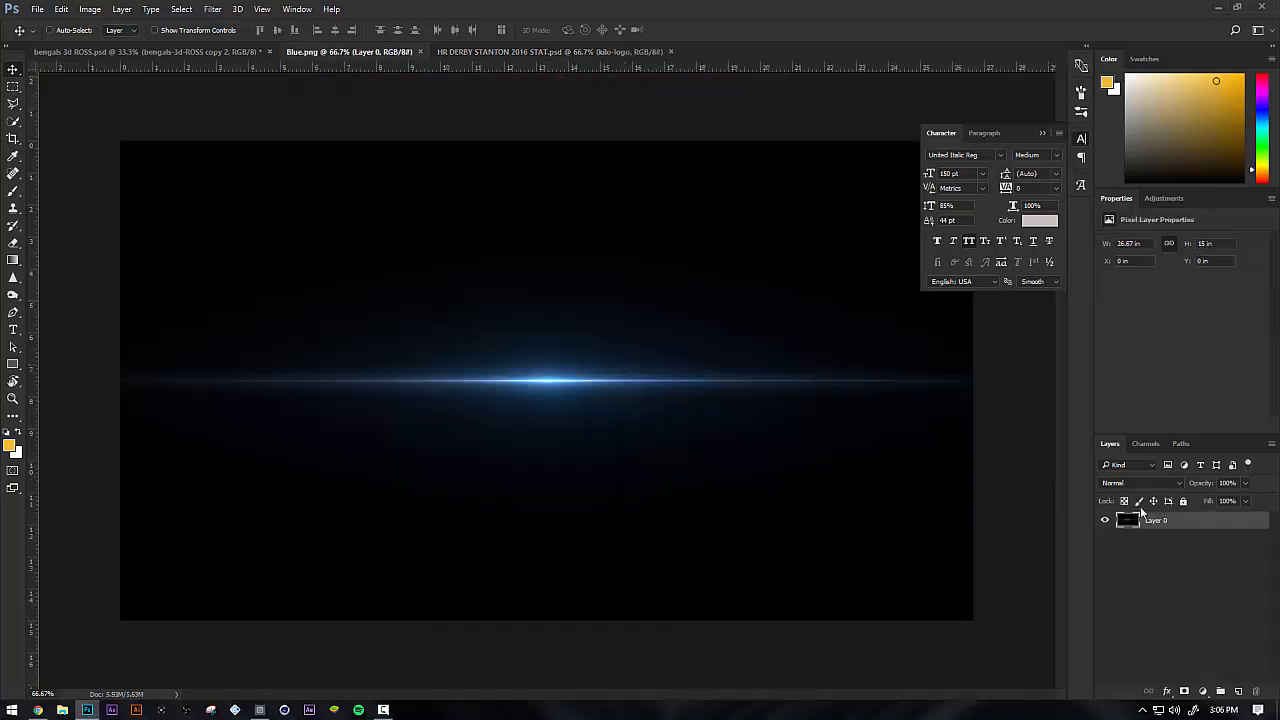
{"action": "left_click", "coordinate": [40, 9]}
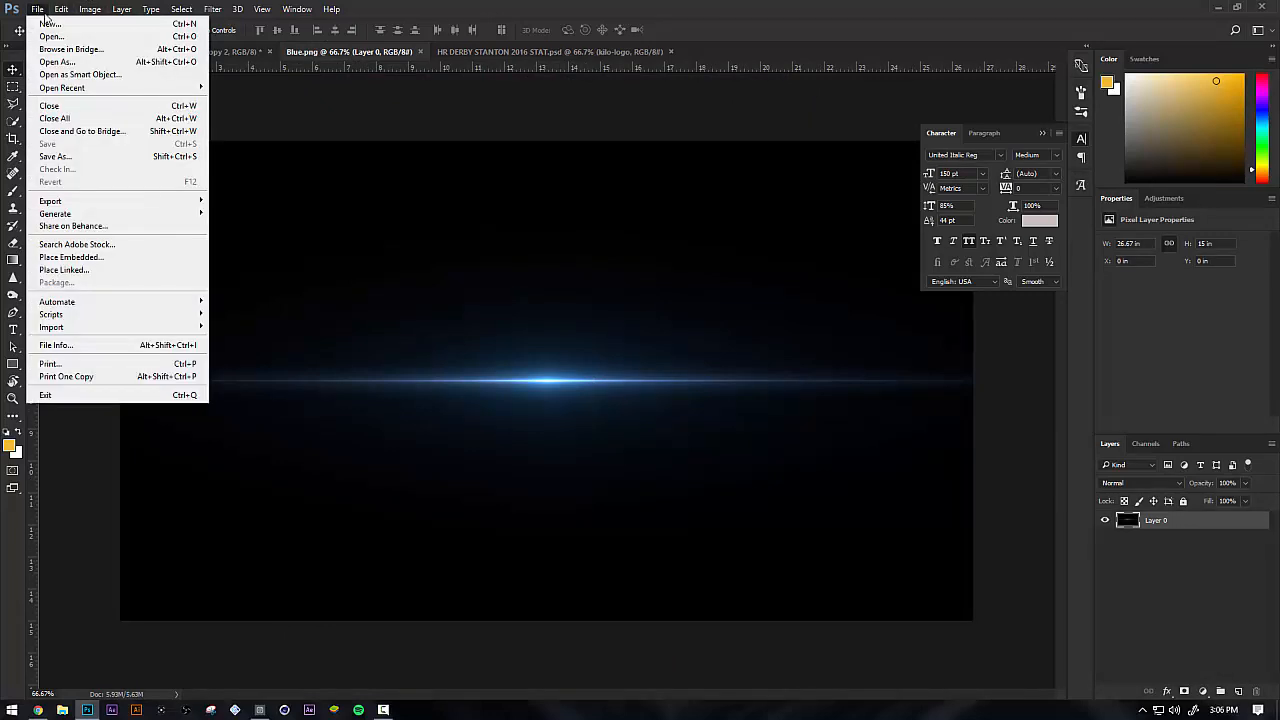
{"action": "left_click", "coordinate": [40, 9]}
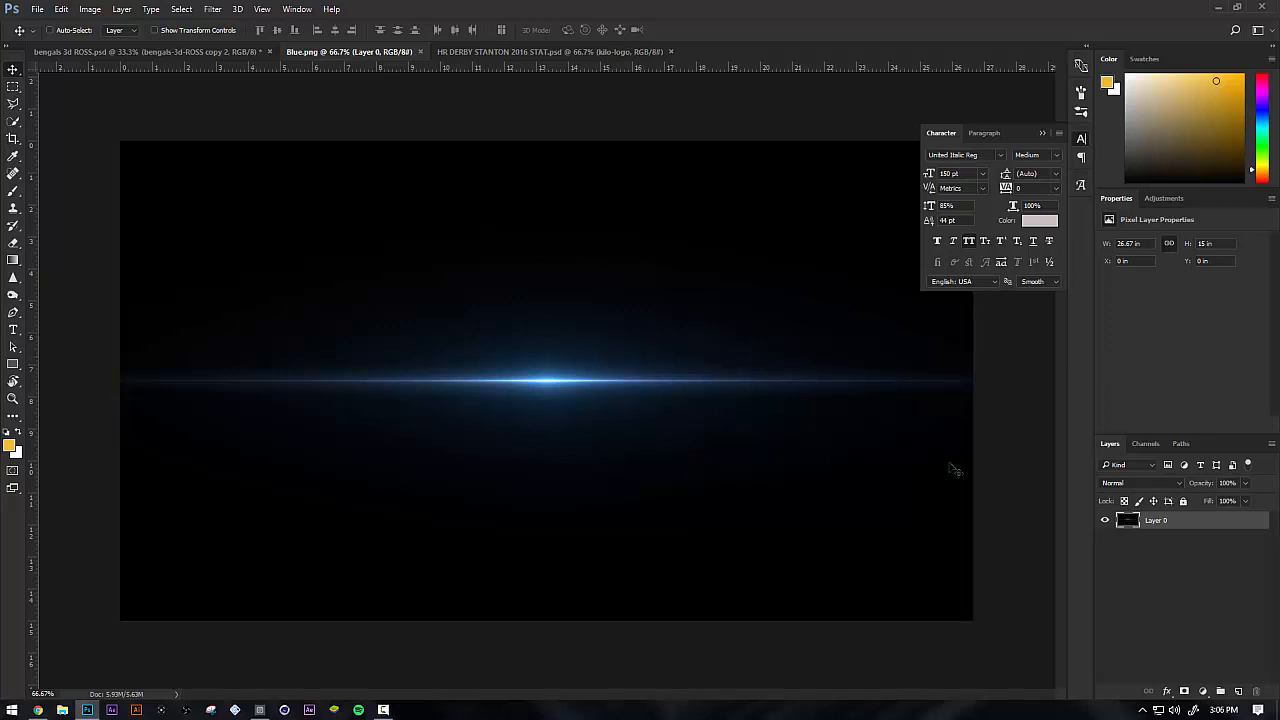
Copy the blue flare layer from Blue.png into HR DERBY STANTON 2016 STAT.psd and set its blend mode to Screen
{"action": "left_click_drag", "start_coordinate": [563, 380], "coordinate": [517, 242]}
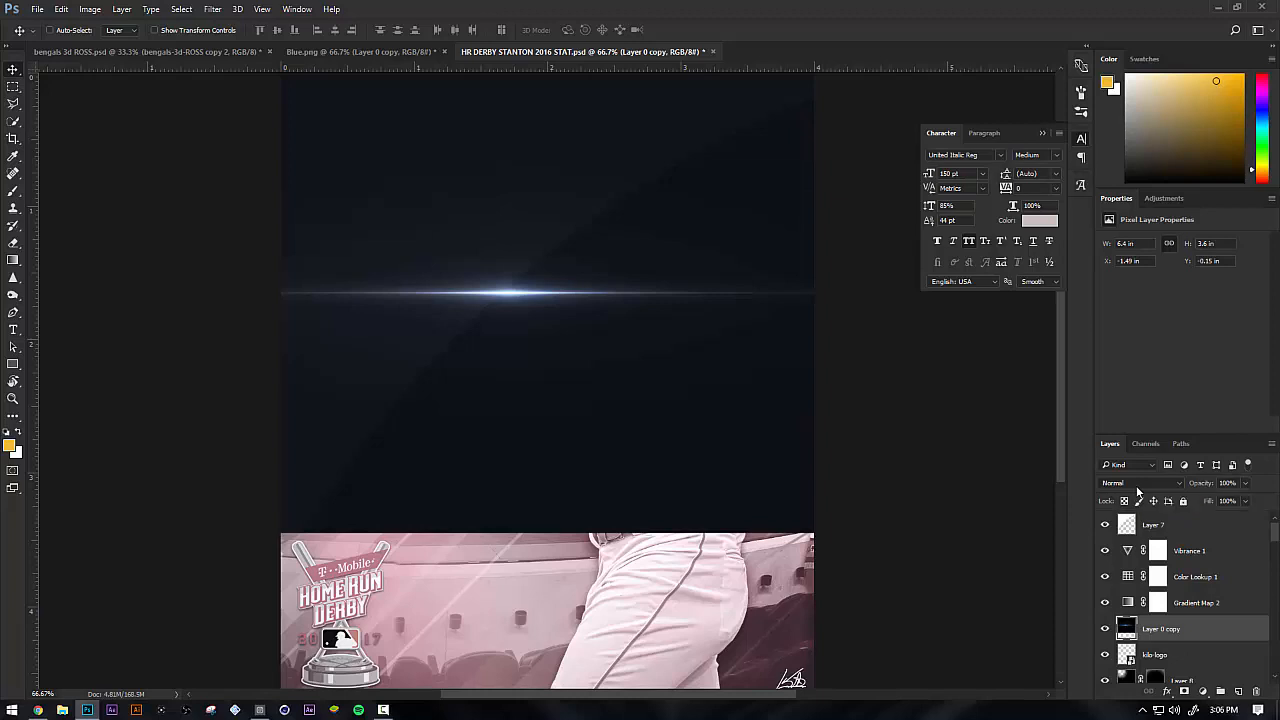
{"action": "left_click", "coordinate": [1136, 485]}
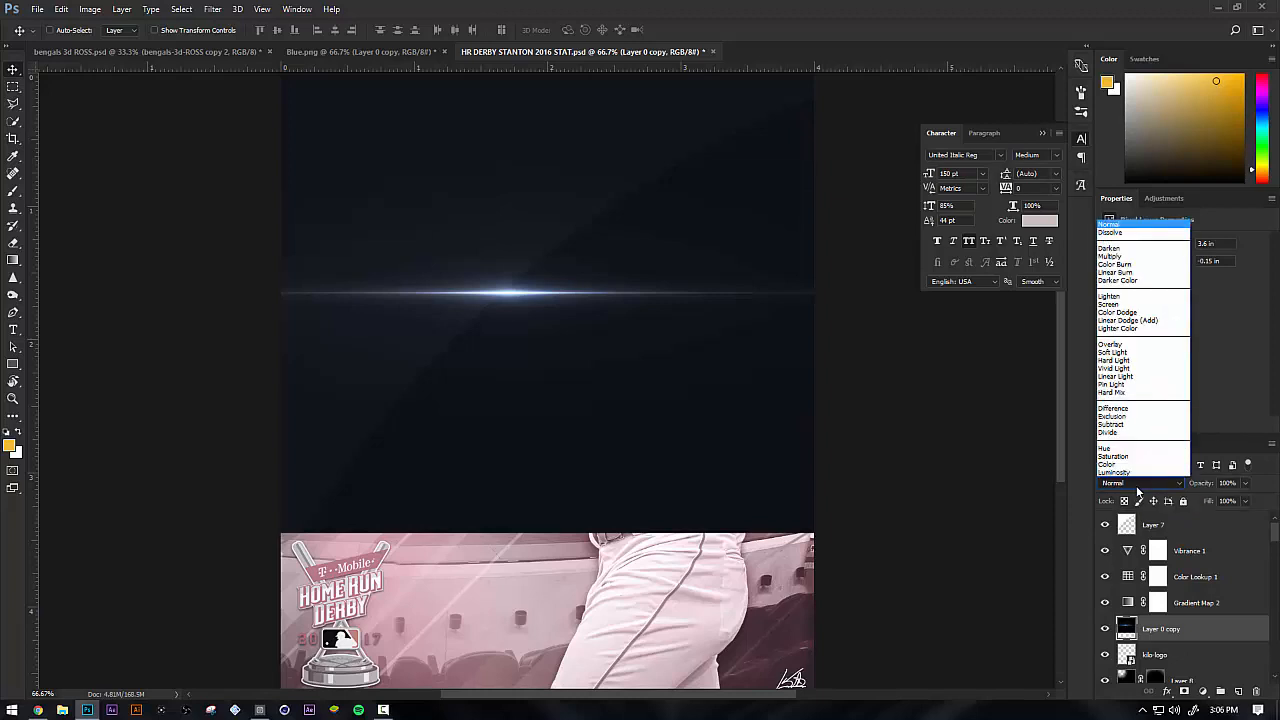
{"action": "left_click", "coordinate": [1140, 303]}
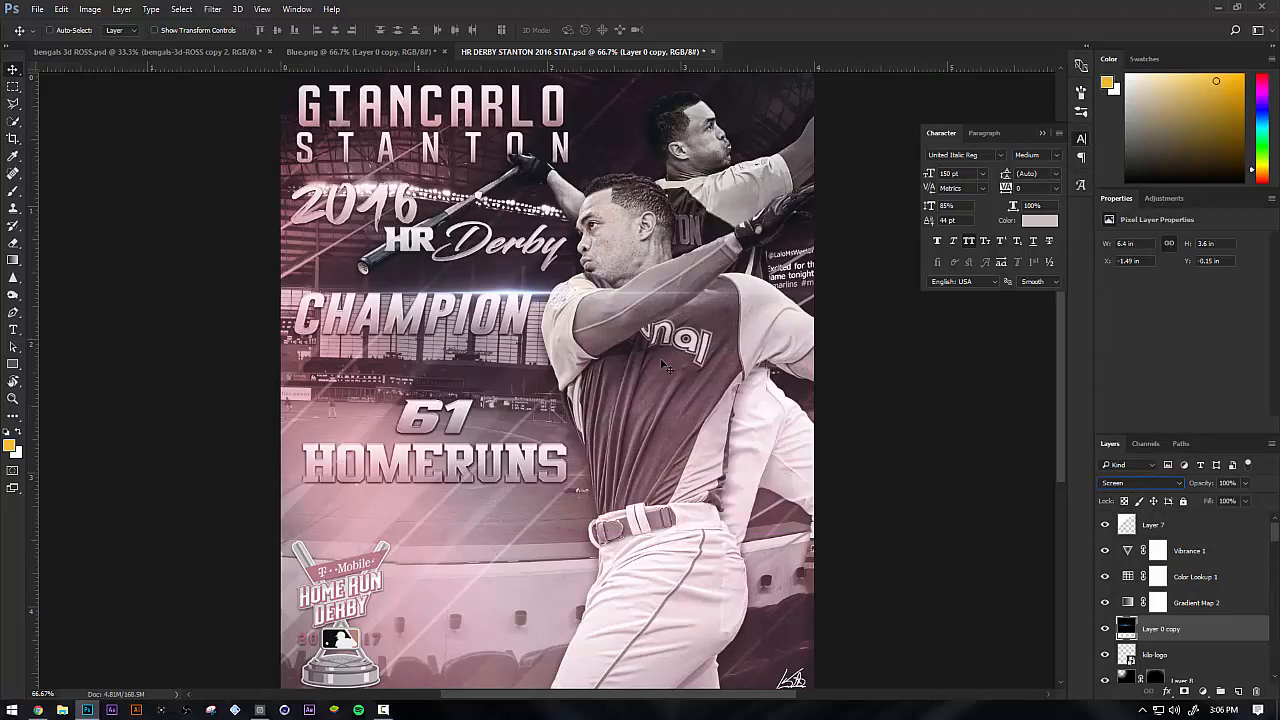
{"action": "key", "text": "ctrl+minus"}
{"action": "key", "text": "ctrl+plus"}
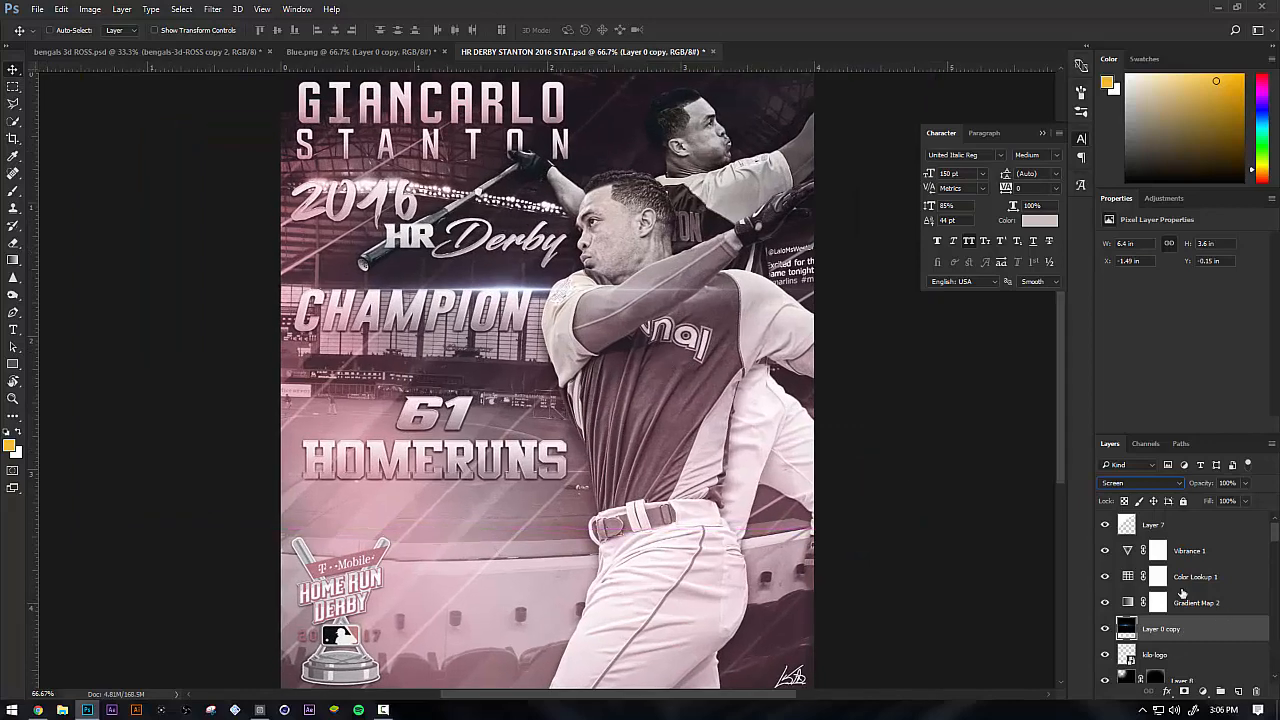
Move the flare to the lower edge of the CHAMPION text, at about X -2.28 in and Y 0.14 in
{"action": "left_click_drag", "start_coordinate": [644, 324], "coordinate": [549, 346]}
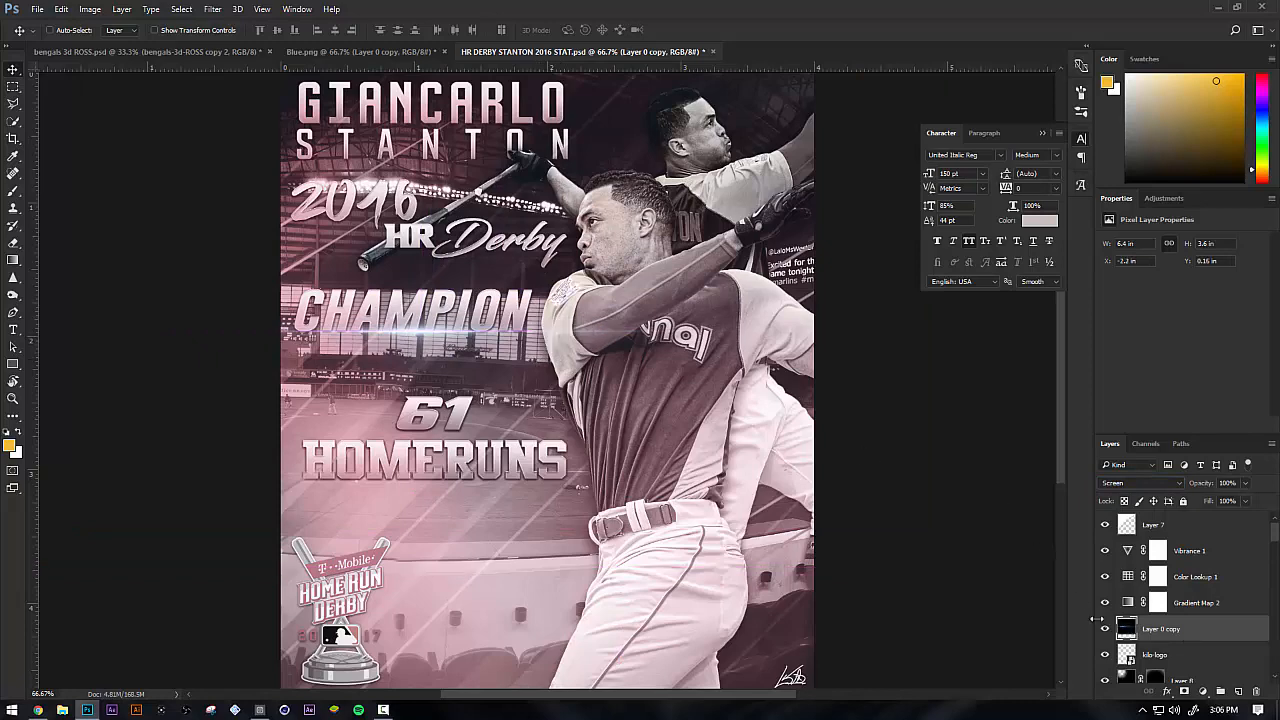
{"action": "left_click_drag", "start_coordinate": [476, 377], "coordinate": [565, 513]}
{"action": "key", "text": "ctrl+alt+z"}
{"action": "key", "text": "ctrl+alt+z"}
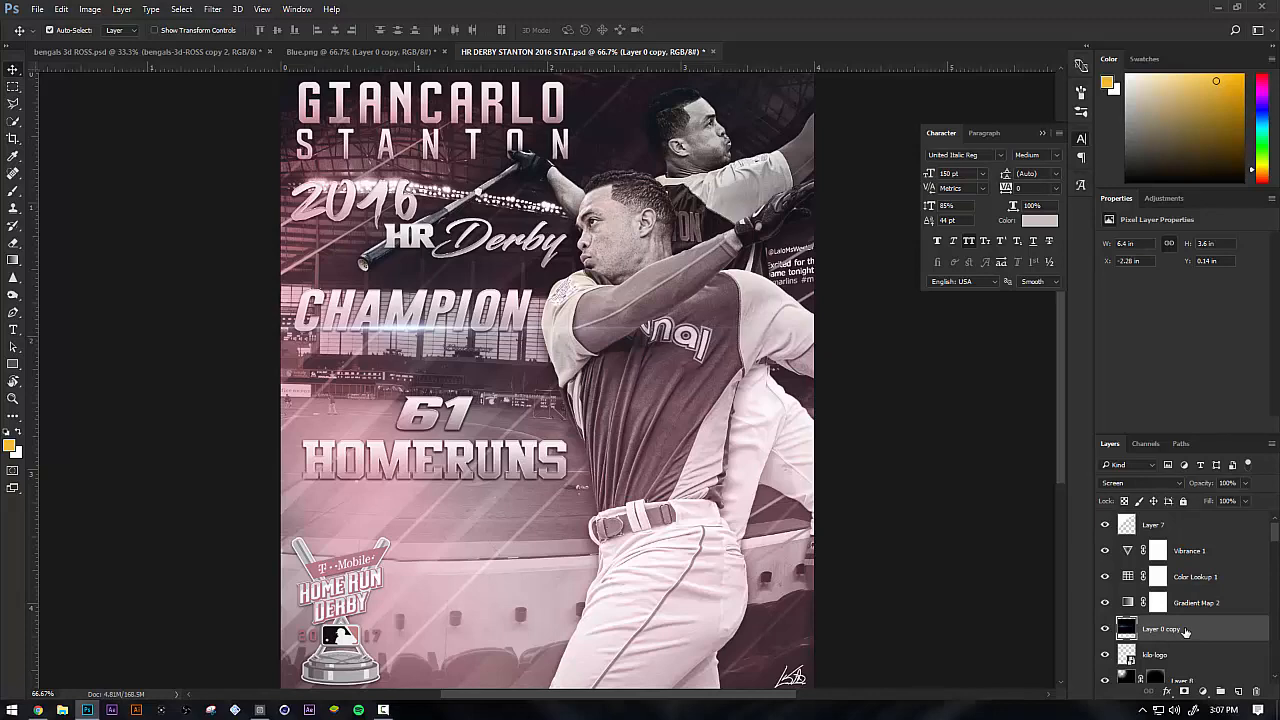
Add a Curves adjustment layer clipped to the flare layer and bend its RGB curve into an S shape for more contrast
{"action": "left_click", "coordinate": [1204, 692]}
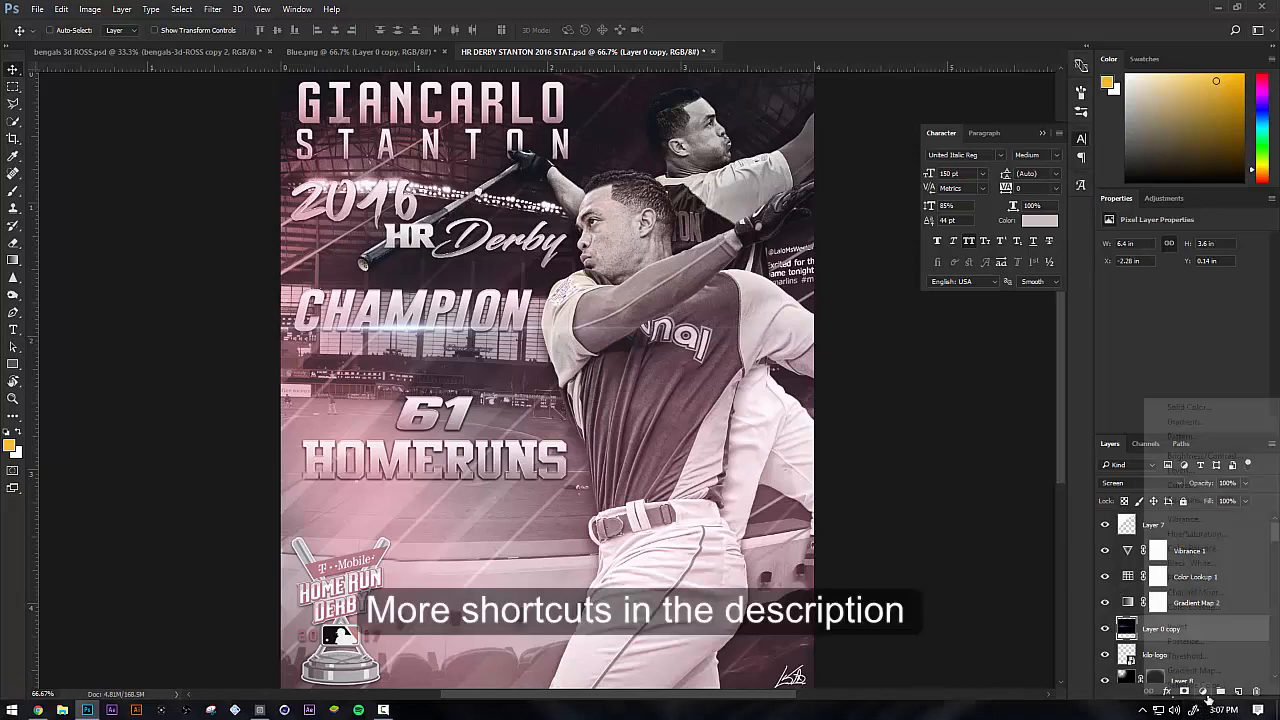
{"action": "left_click", "coordinate": [1190, 485]}
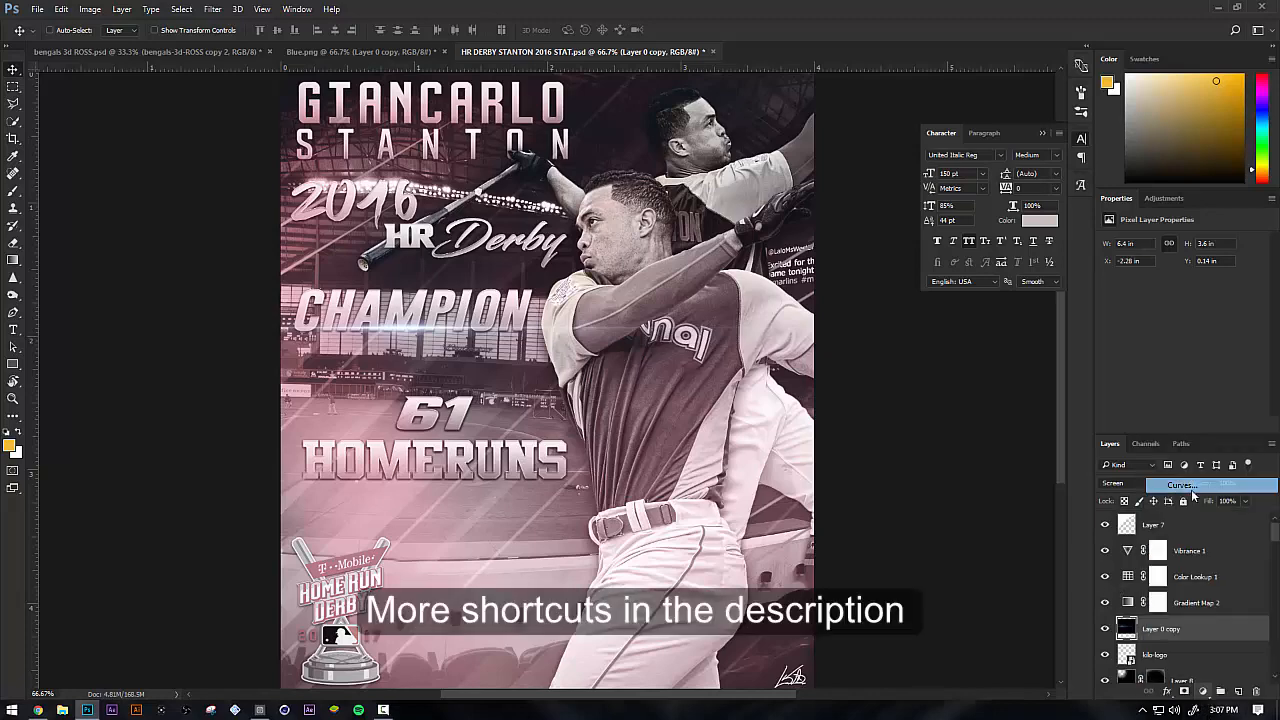
{"action": "right_click", "coordinate": [1225, 632]}
{"action": "left_click", "coordinate": [1155, 266]}
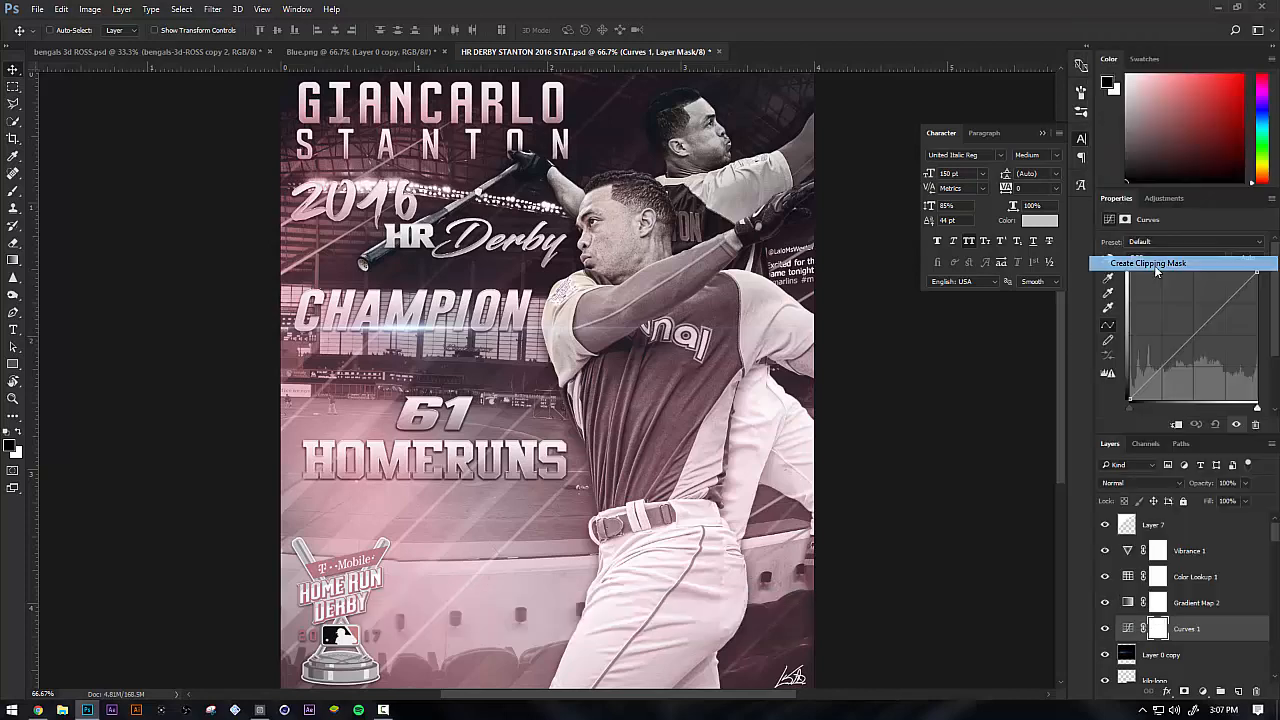
{"action": "left_click_drag", "start_coordinate": [1180, 363], "coordinate": [1166, 369]}
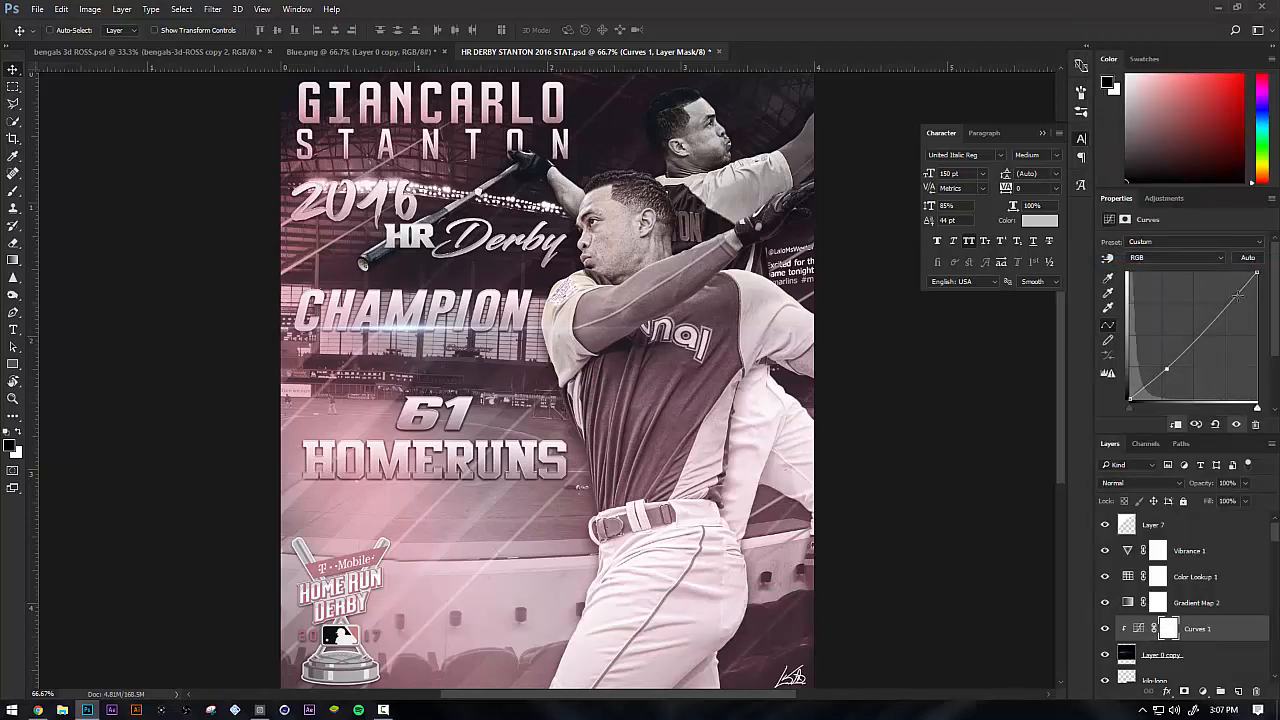
{"action": "left_click_drag", "start_coordinate": [1227, 303], "coordinate": [1224, 289]}
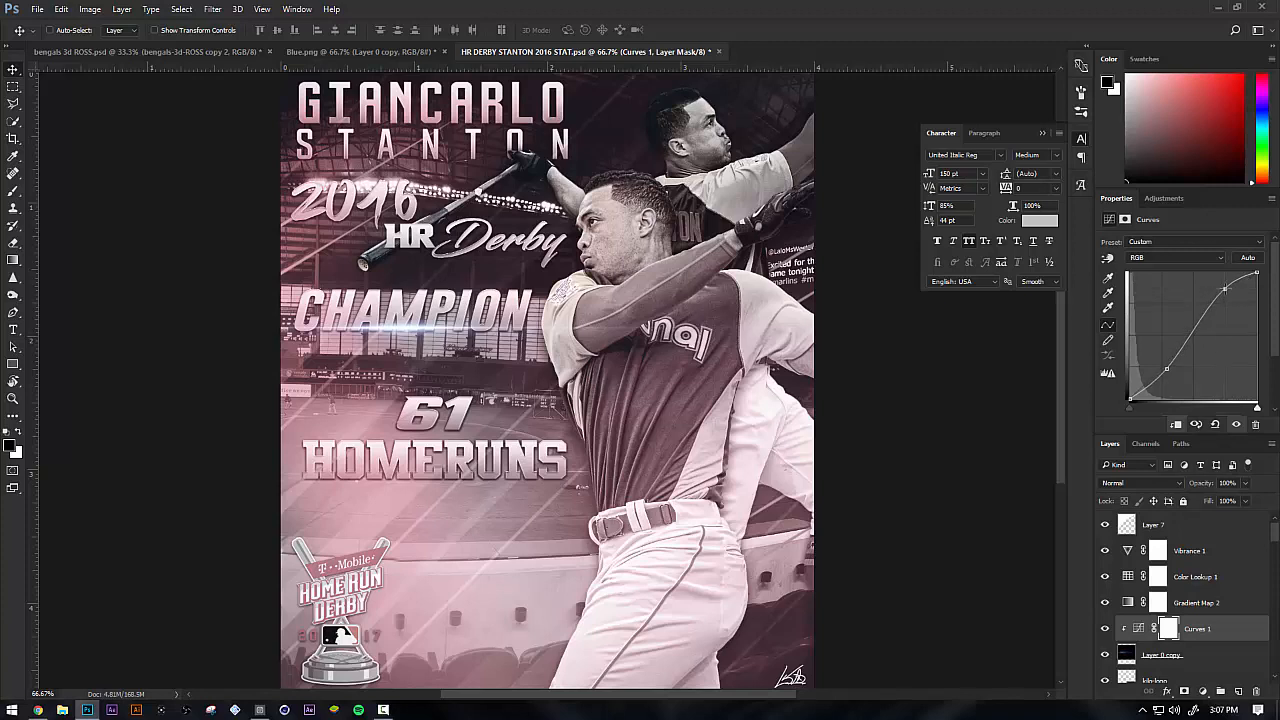
Examine the layers around the flare layer and its clipped Curves adjustment, from the kilo-logo layer up to Vibrance 1
{"action": "scroll", "coordinate": [1186, 640], "scroll_direction": "down", "scroll_amount": 2}
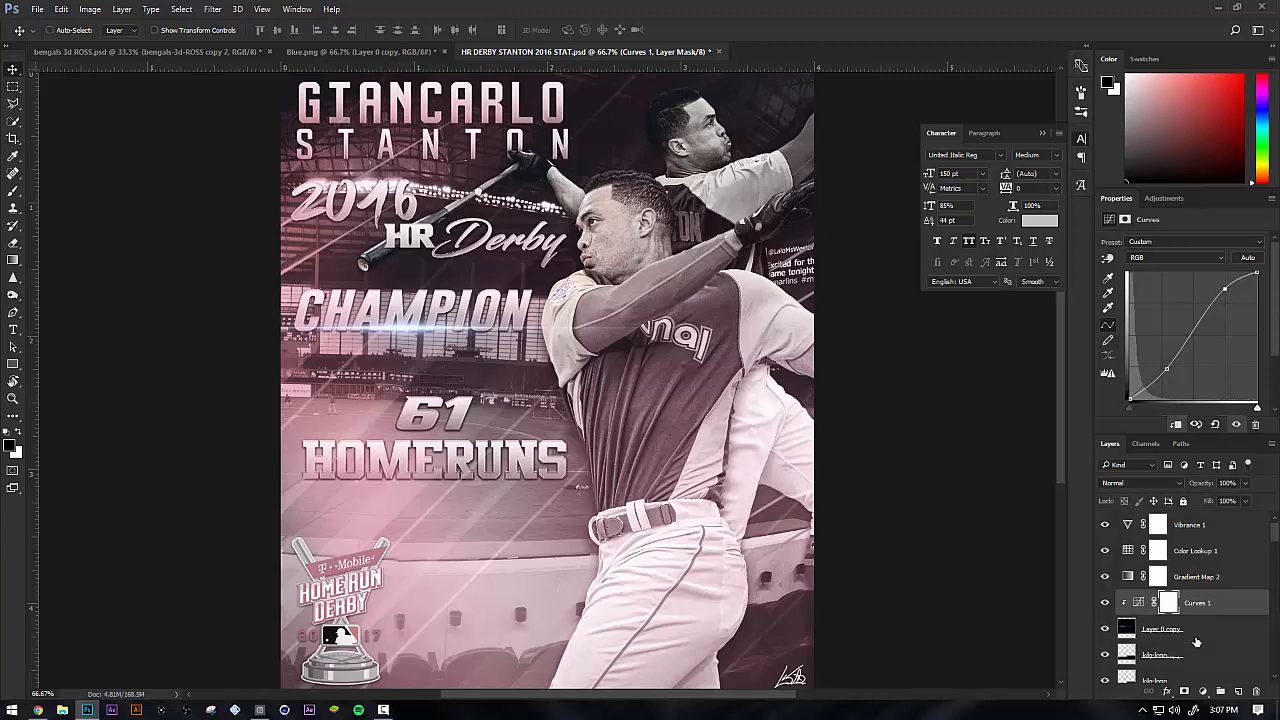
{"action": "left_click", "coordinate": [1183, 637]}
{"action": "left_click", "coordinate": [1186, 658]}
{"action": "scroll", "coordinate": [1190, 630], "scroll_direction": "down", "scroll_amount": 5}
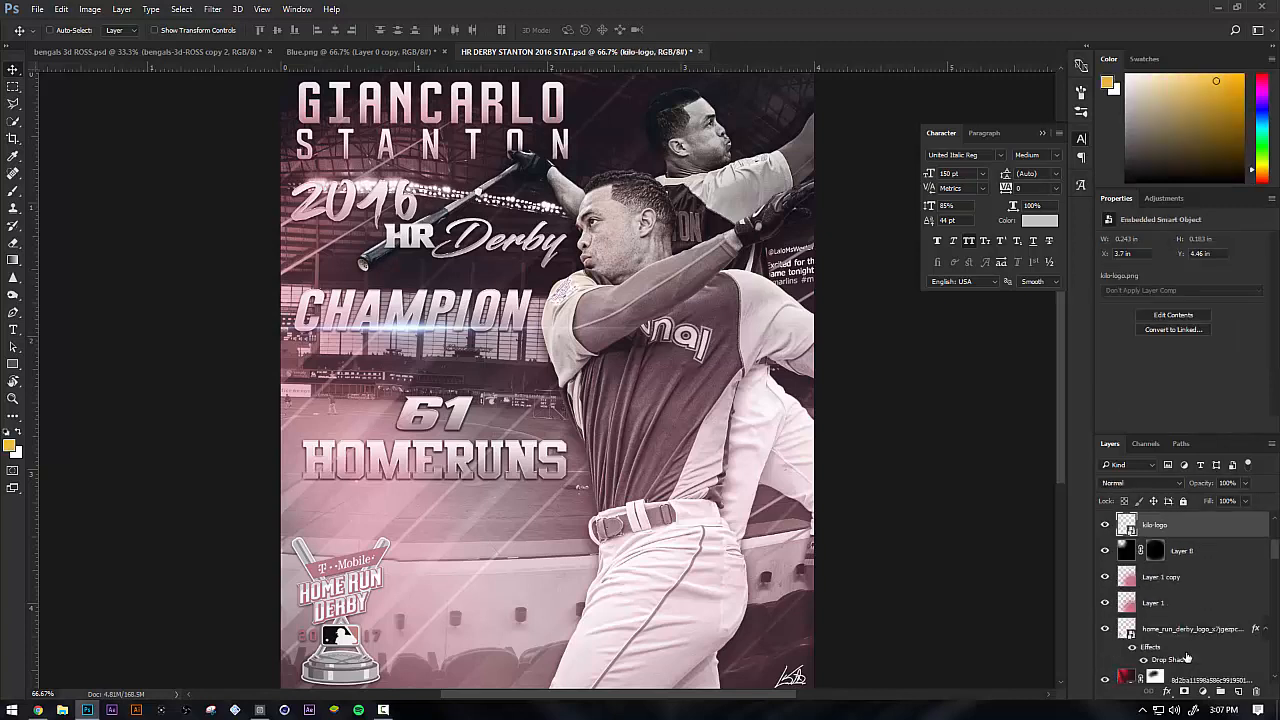
{"action": "scroll", "coordinate": [1195, 610], "scroll_direction": "up", "scroll_amount": 5}
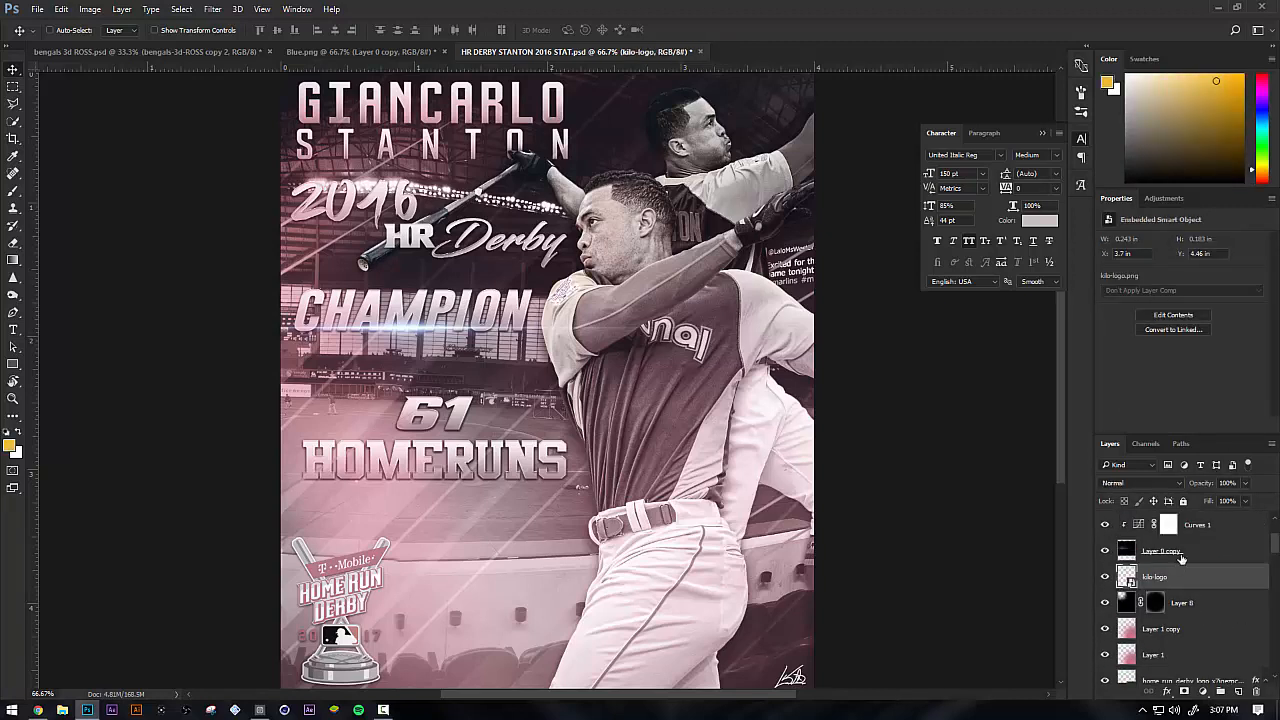
{"action": "left_click", "coordinate": [1205, 551]}
{"action": "scroll", "coordinate": [1205, 551], "scroll_direction": "up", "scroll_amount": 1}
{"action": "left_click", "coordinate": [1205, 551]}
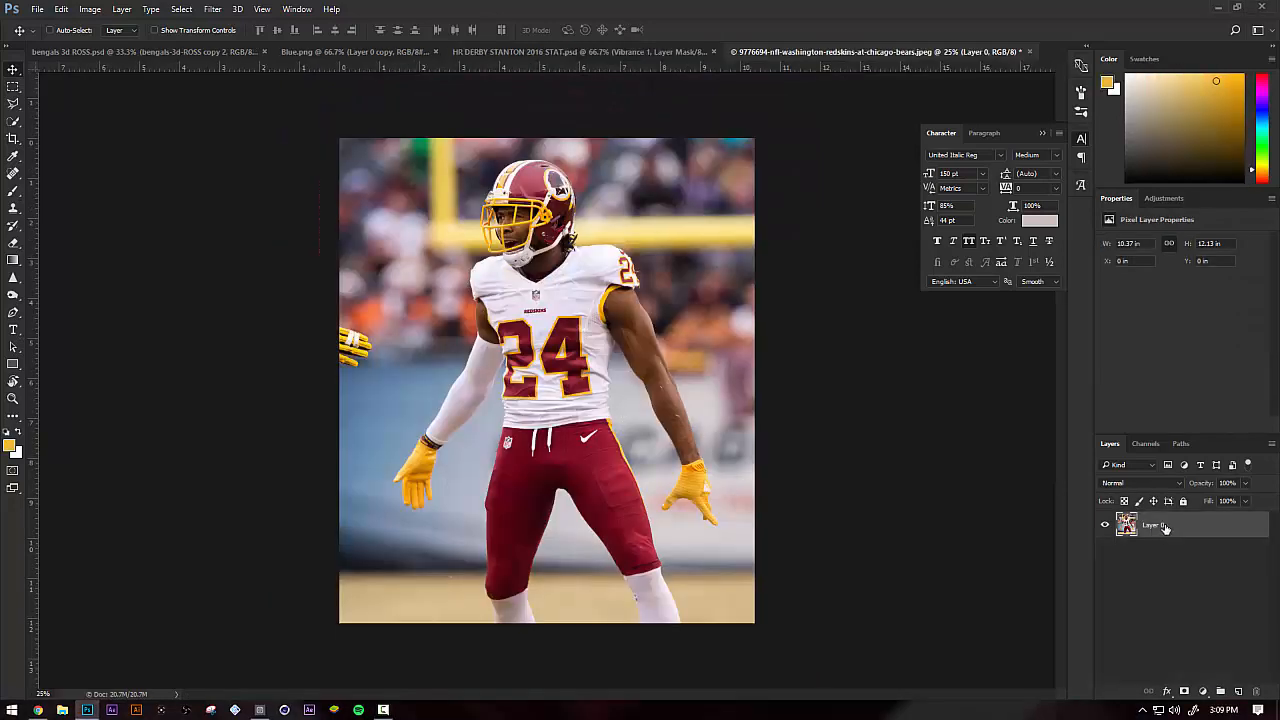
Add a Curves adjustment layer to the Redskins player photo and bend its RGB curve into a gentle S shape
{"action": "left_click", "coordinate": [1206, 692]}
{"action": "left_click", "coordinate": [1206, 692]}
{"action": "left_click", "coordinate": [1203, 691]}
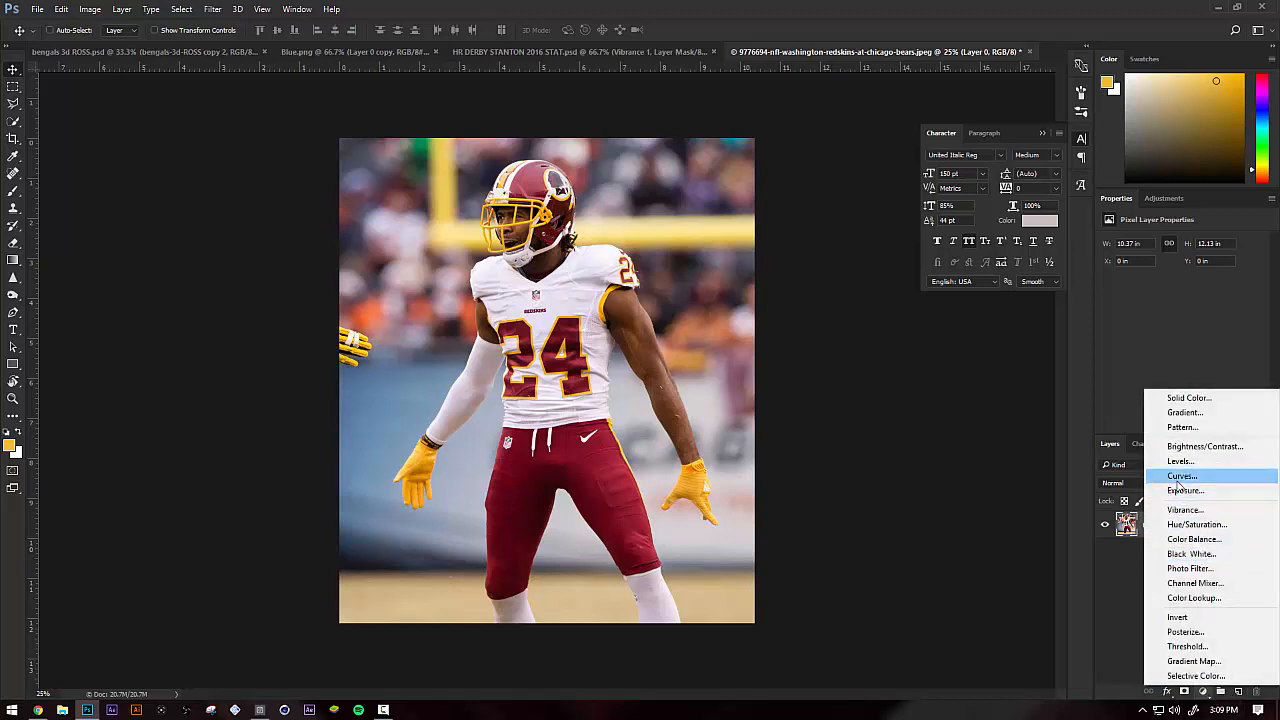
{"action": "left_click", "coordinate": [1180, 477]}
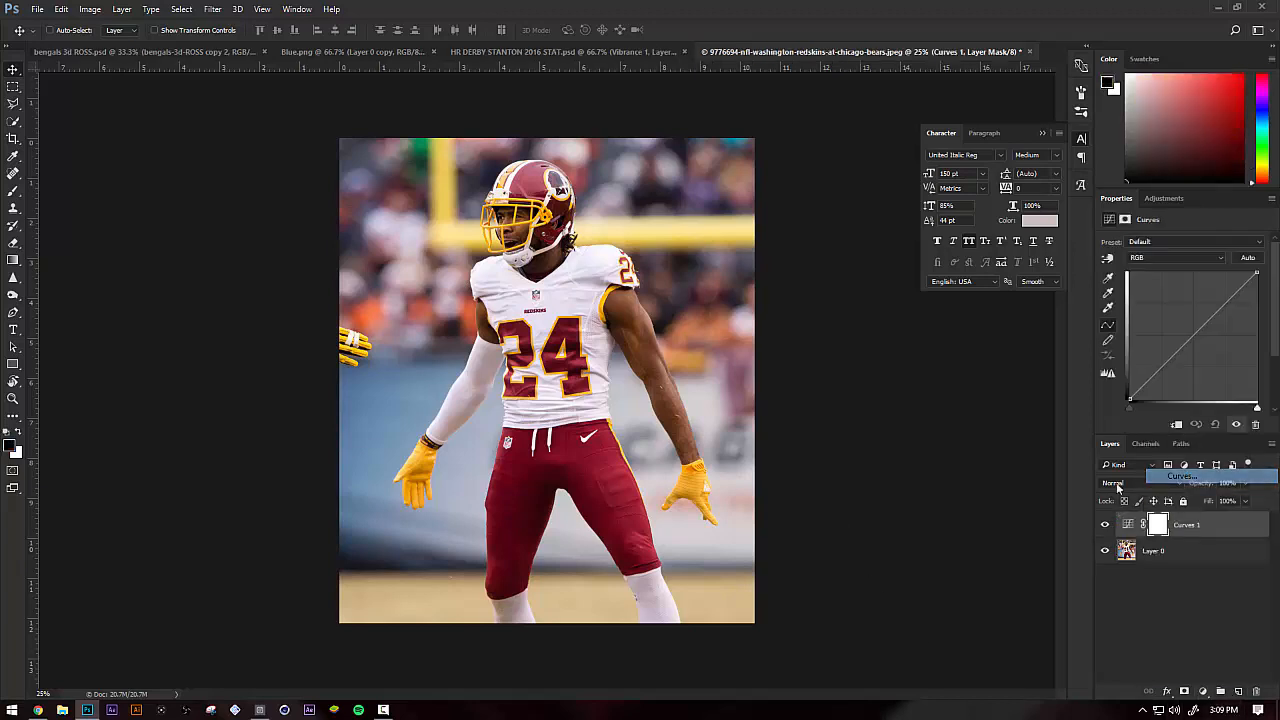
{"action": "left_click_drag", "start_coordinate": [1221, 306], "coordinate": [1222, 298]}
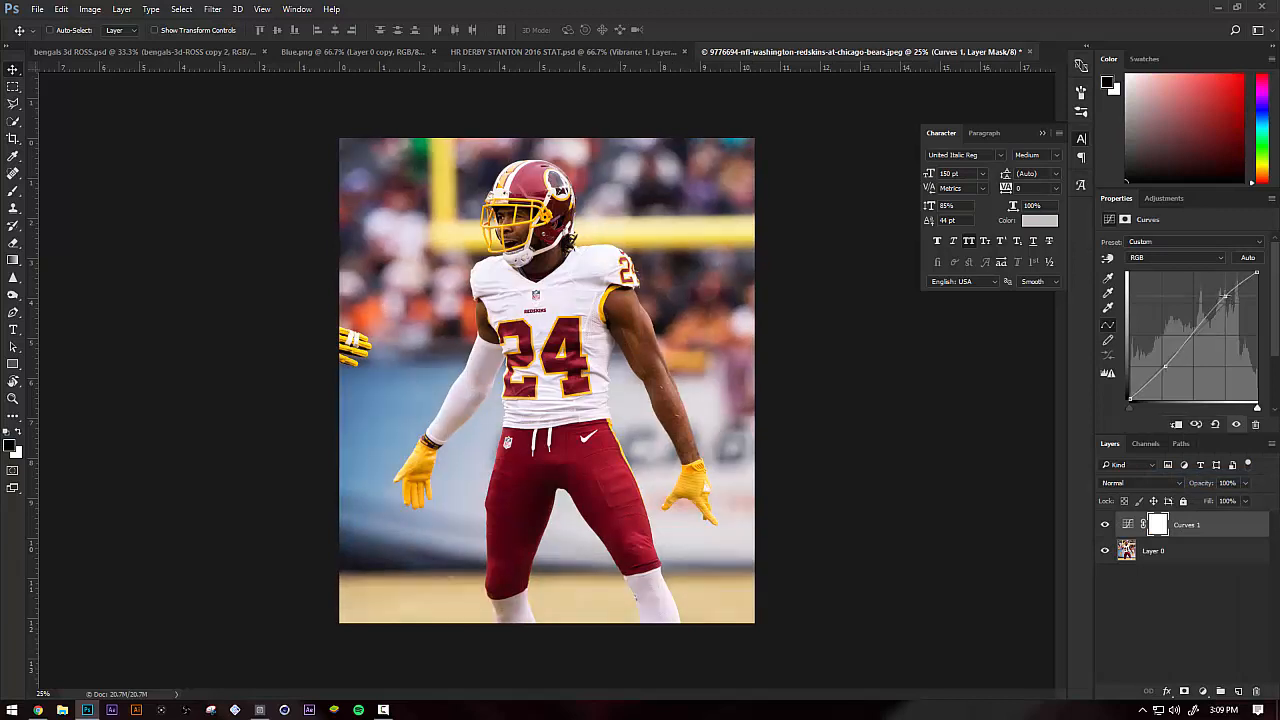
{"action": "left_click", "coordinate": [1178, 550]}
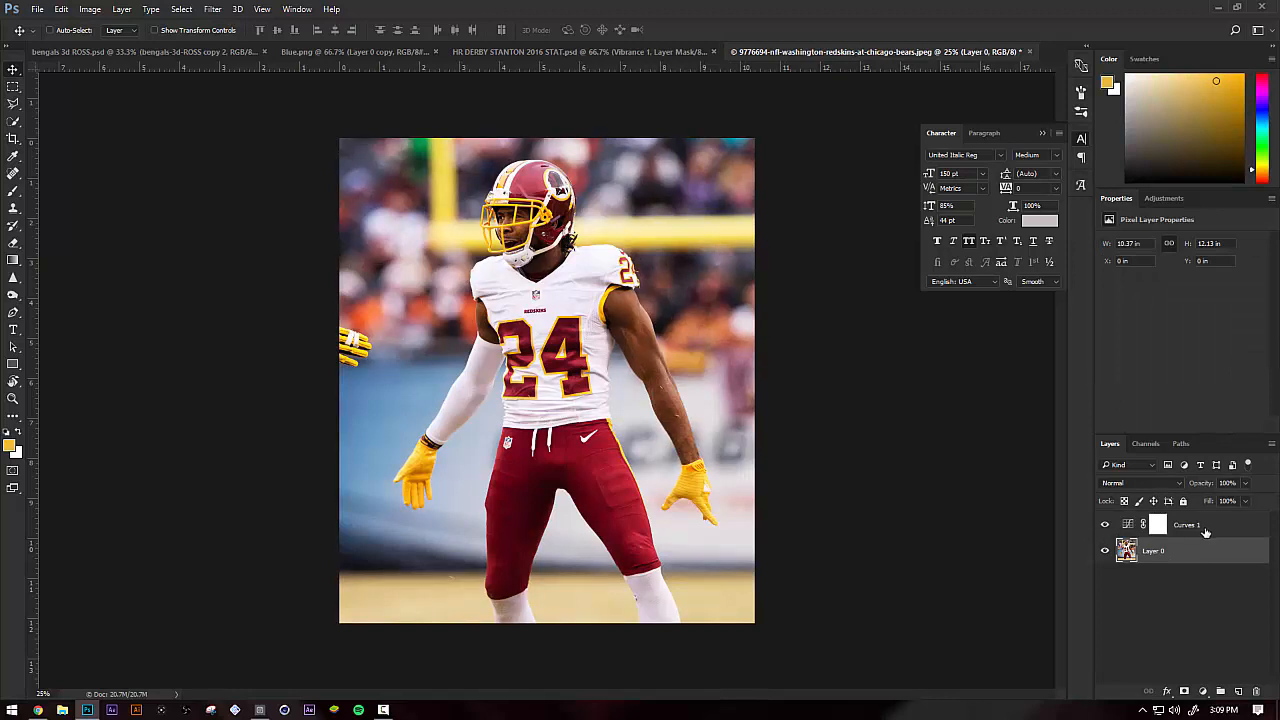
{"action": "right_click", "coordinate": [1200, 525]}
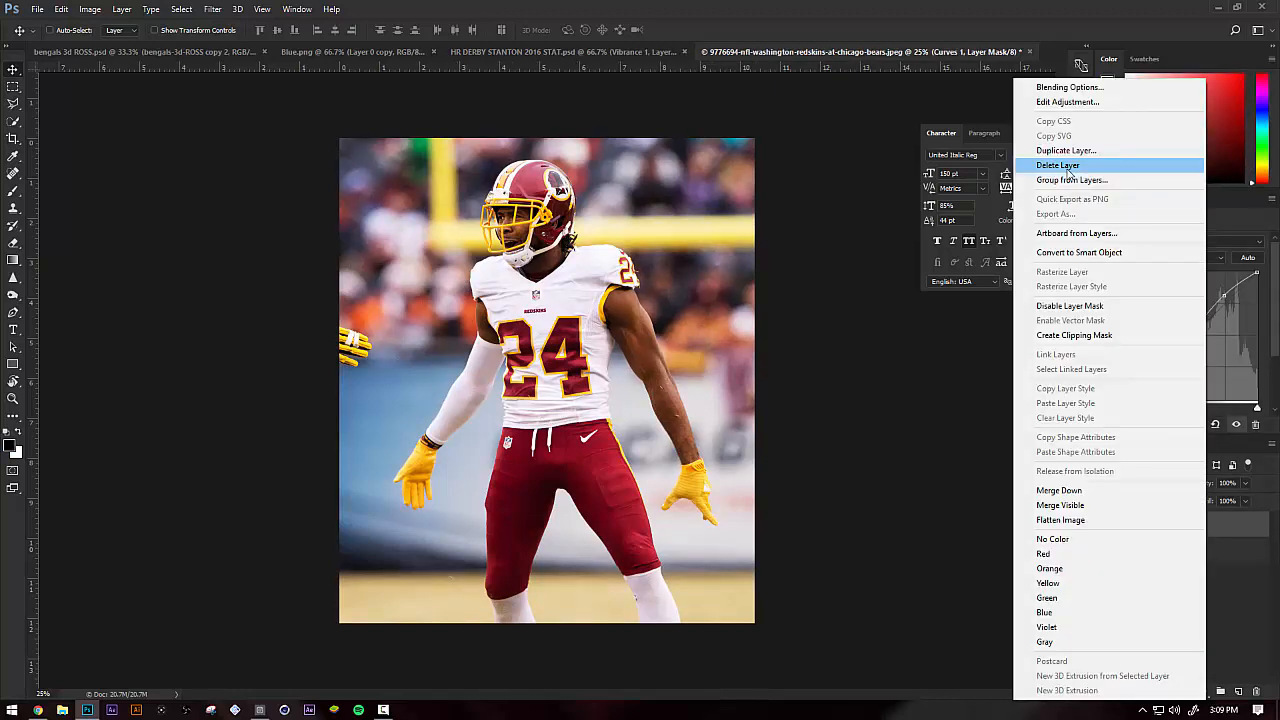
{"action": "left_click", "coordinate": [800, 364]}
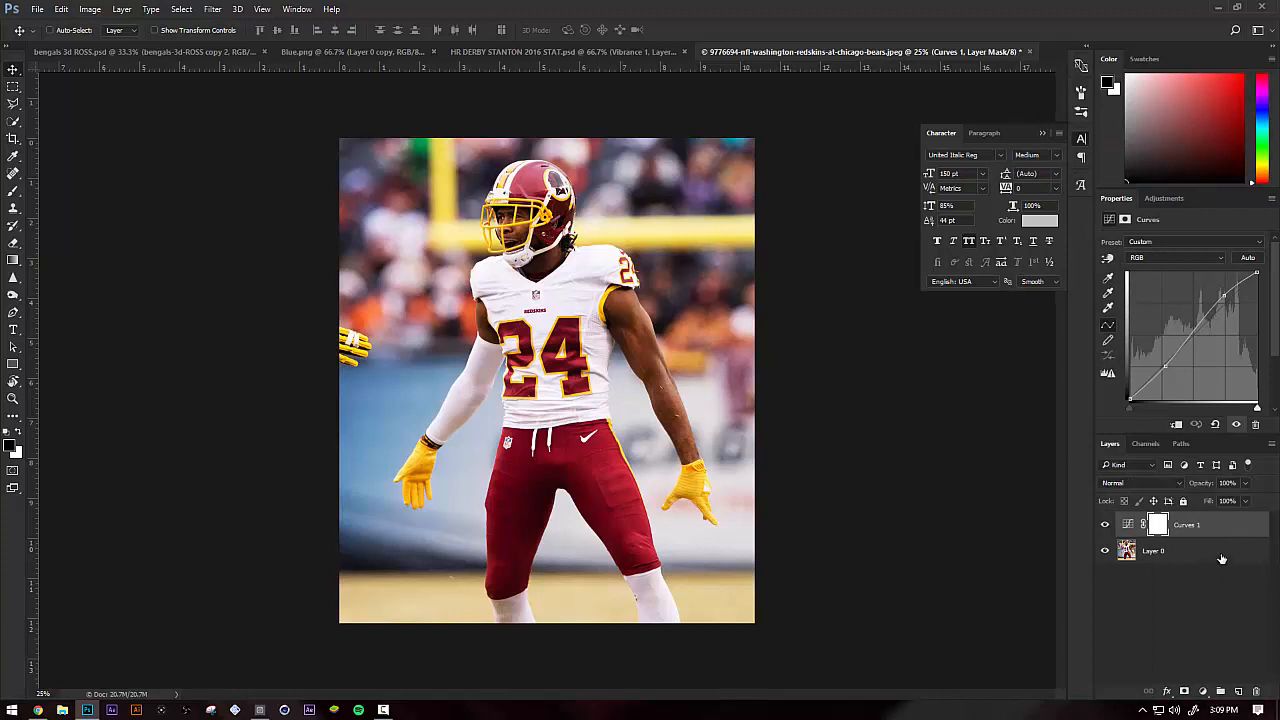
{"action": "left_click", "coordinate": [1202, 691]}
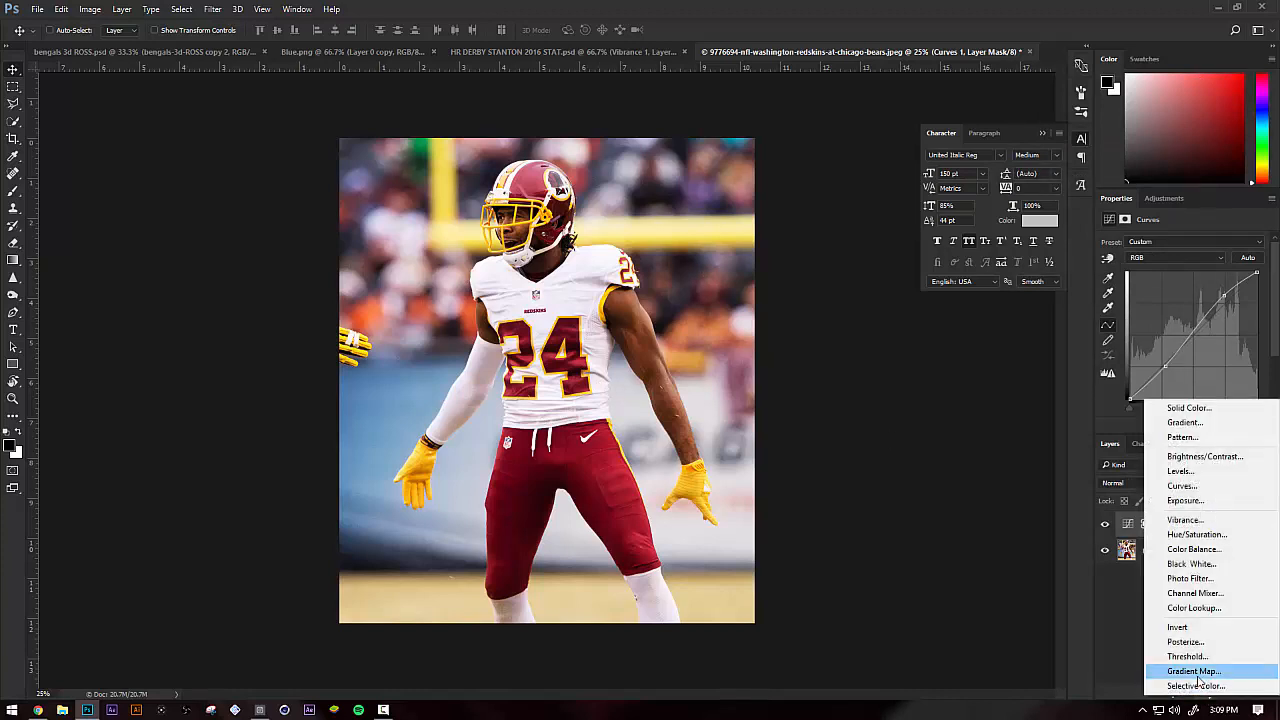
{"action": "left_click", "coordinate": [1128, 527]}
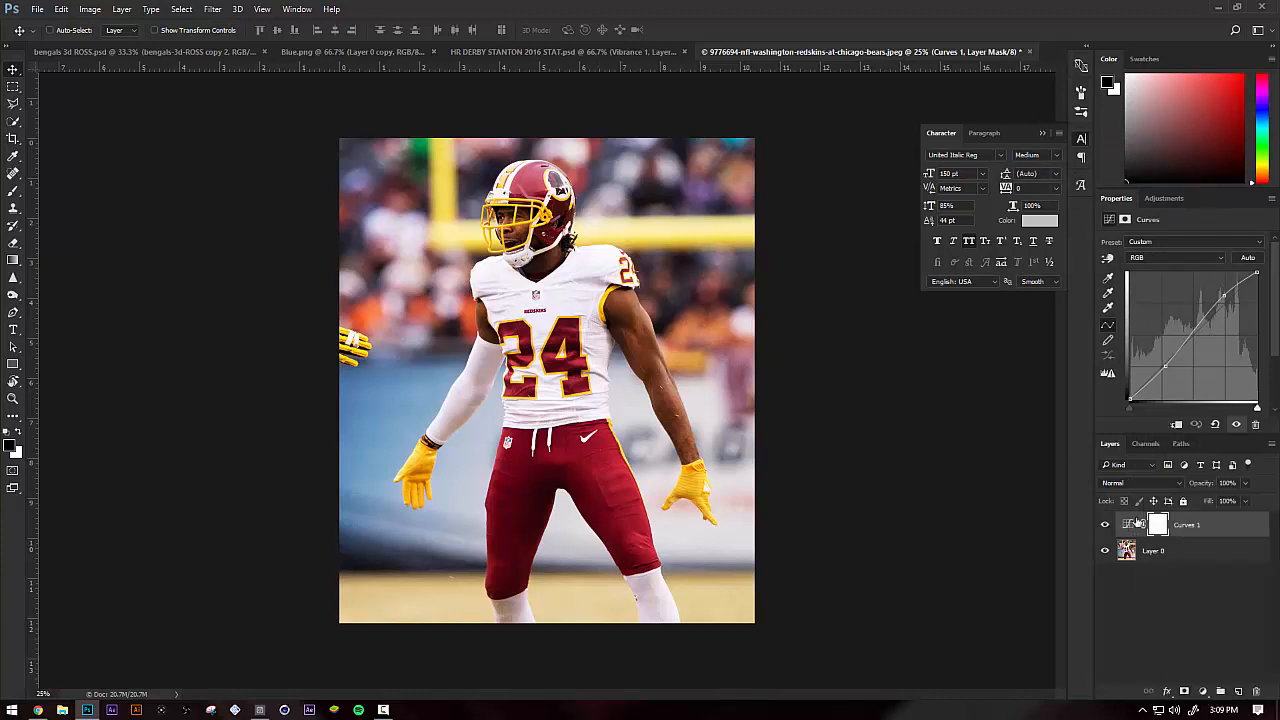
Shape the Red channel of the Curves 1 layer with a highlight point and a slightly lowered shadow point
{"action": "left_click", "coordinate": [1175, 258]}
{"action": "left_click", "coordinate": [1165, 272]}
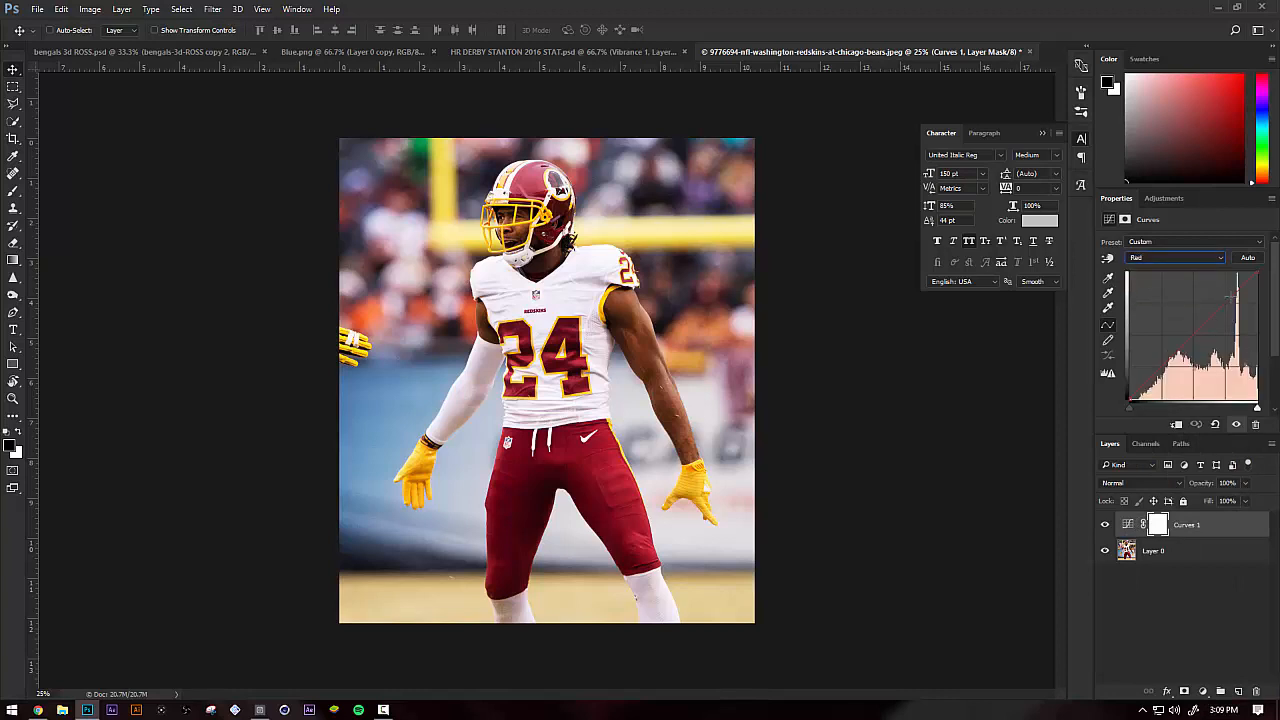
{"action": "left_click_drag", "start_coordinate": [1222, 290], "coordinate": [1230, 297]}
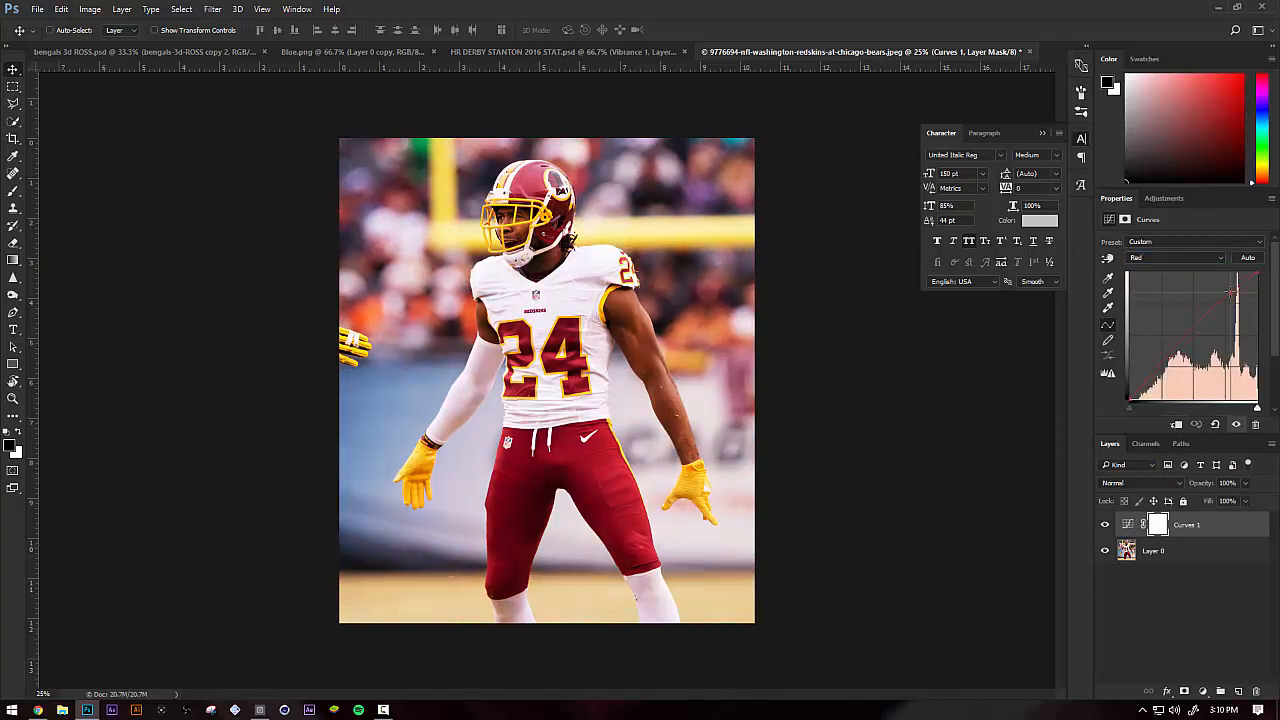
{"action": "left_click_drag", "start_coordinate": [1171, 358], "coordinate": [1174, 362]}
Shape the Blue channel of the Curves 1 layer into a slight S-curve with one highlight point and one shadow point
{"action": "left_click", "coordinate": [1150, 262]}
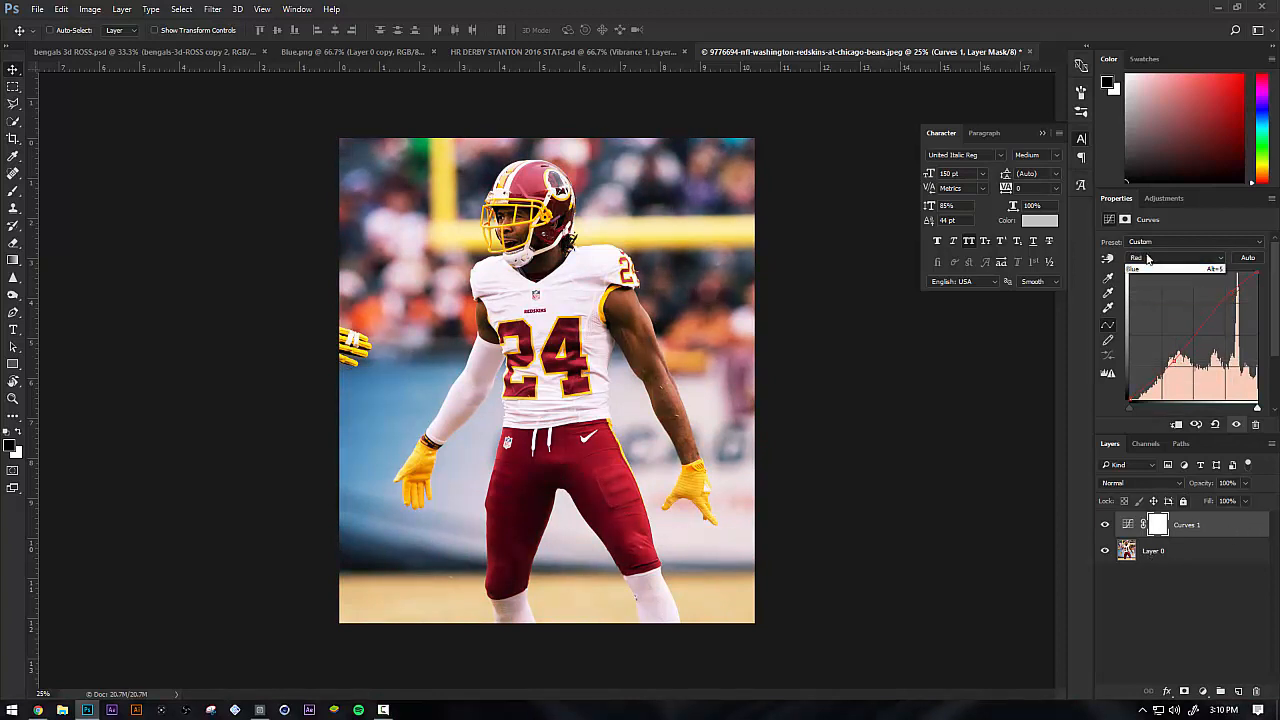
{"action": "left_click", "coordinate": [1165, 296]}
{"action": "left_click_drag", "start_coordinate": [1230, 292], "coordinate": [1232, 294]}
{"action": "left_click_drag", "start_coordinate": [1154, 369], "coordinate": [1161, 374]}
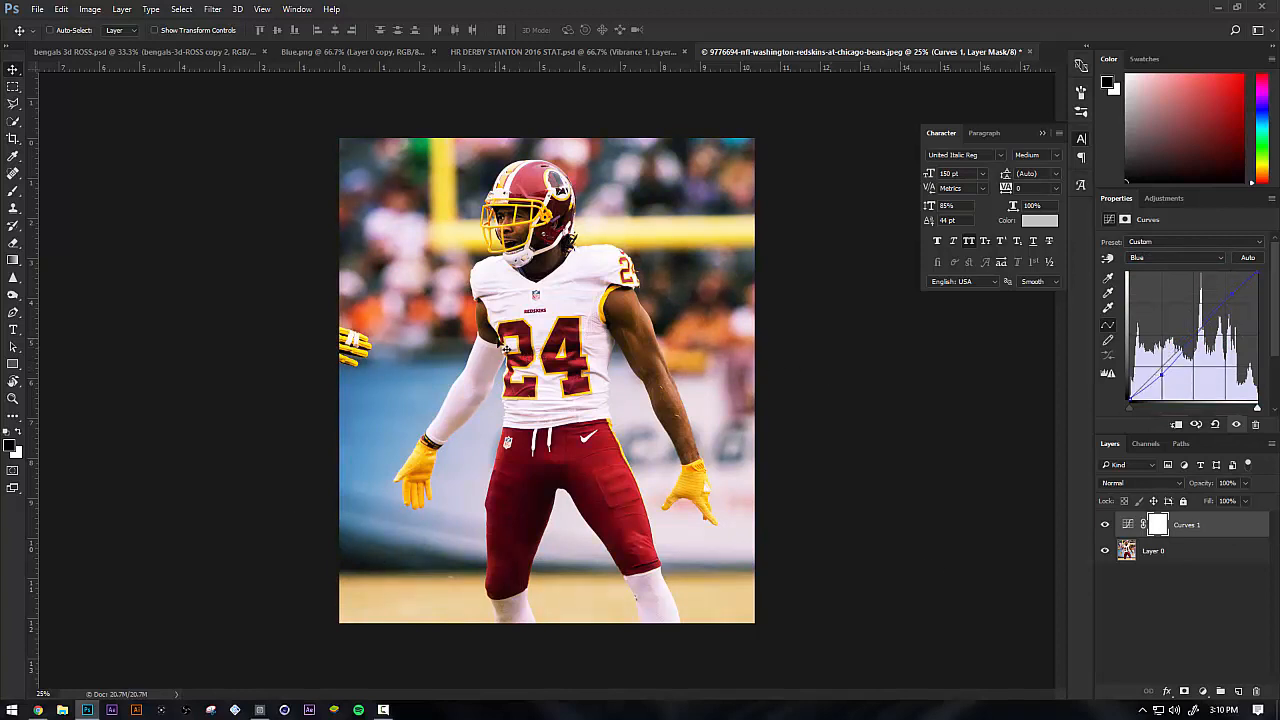
Add a Gradient Map adjustment between Layer 0 and Curves 1 using the Steel Bar gradient preset
{"action": "key", "text": "ctrl+plus"}
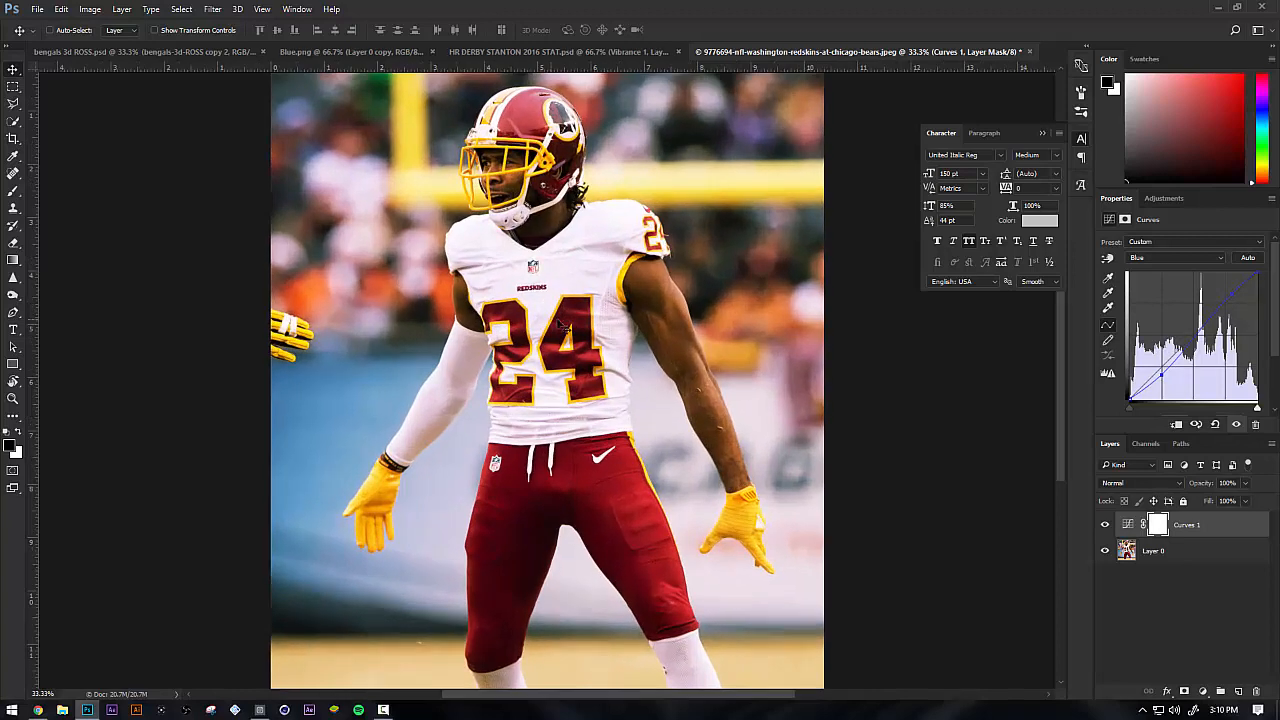
{"action": "left_click", "coordinate": [1161, 560]}
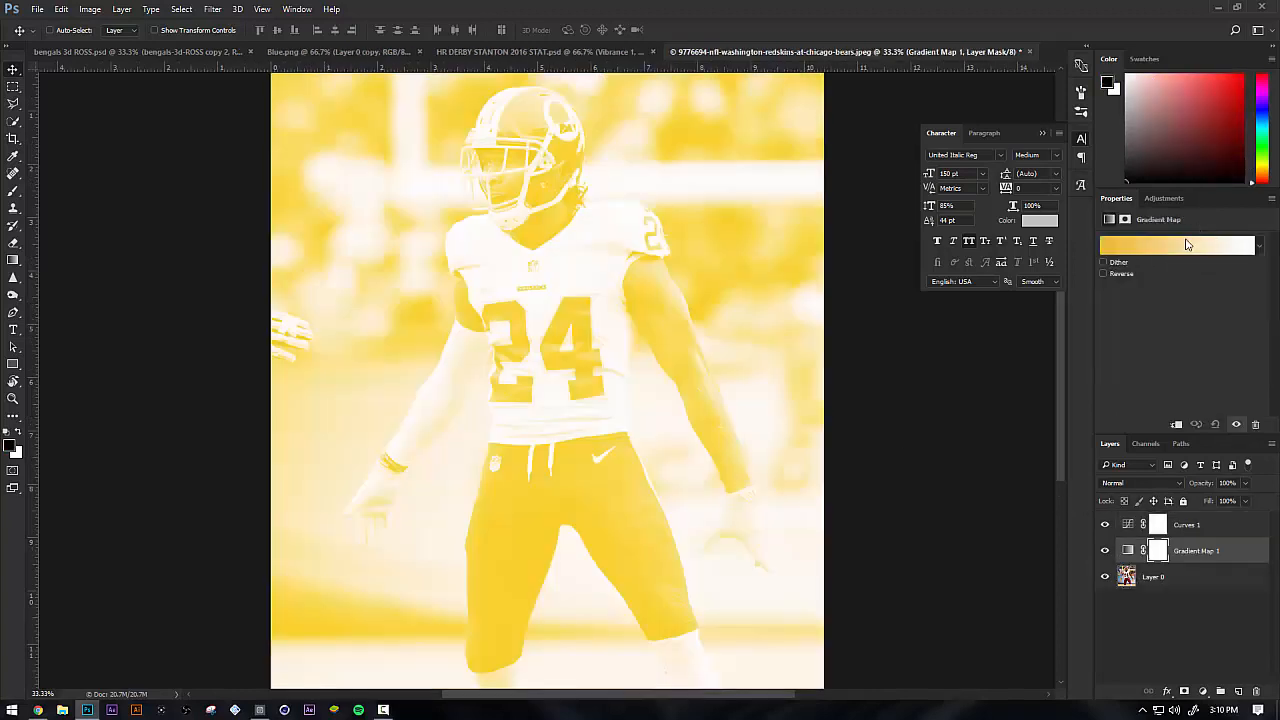
{"action": "left_click", "coordinate": [1188, 244]}
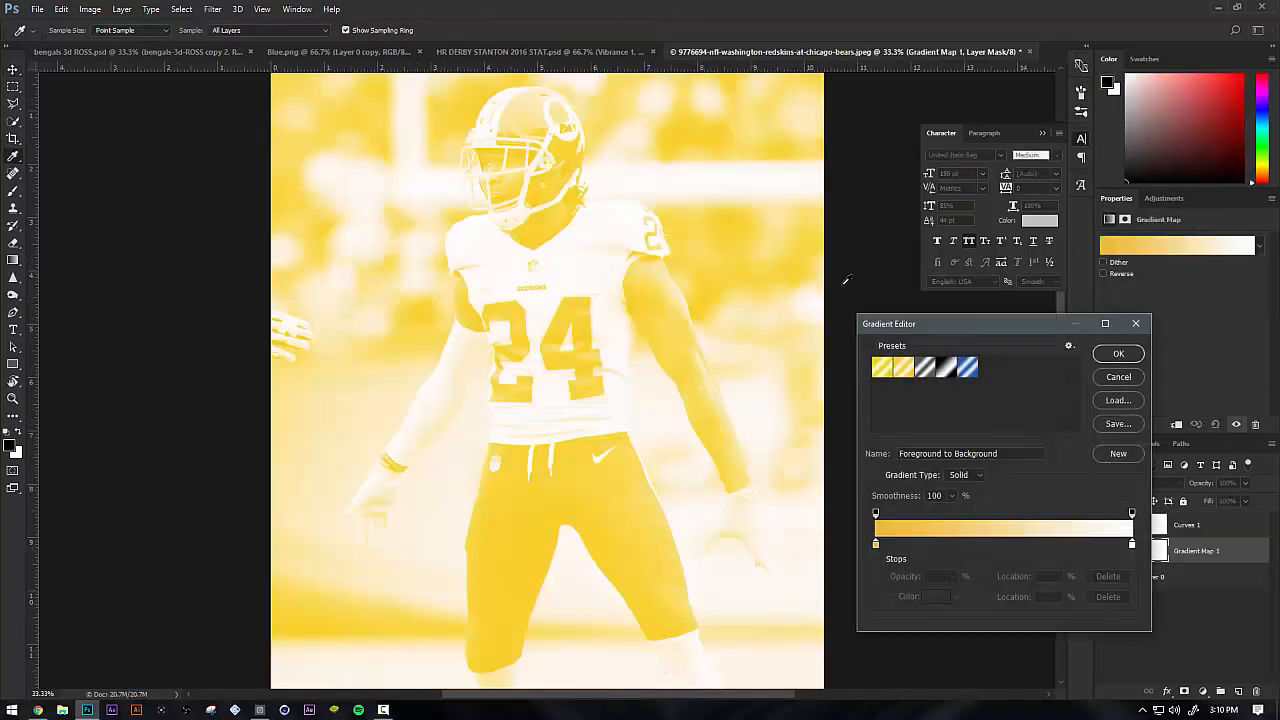
{"action": "left_click", "coordinate": [969, 371]}
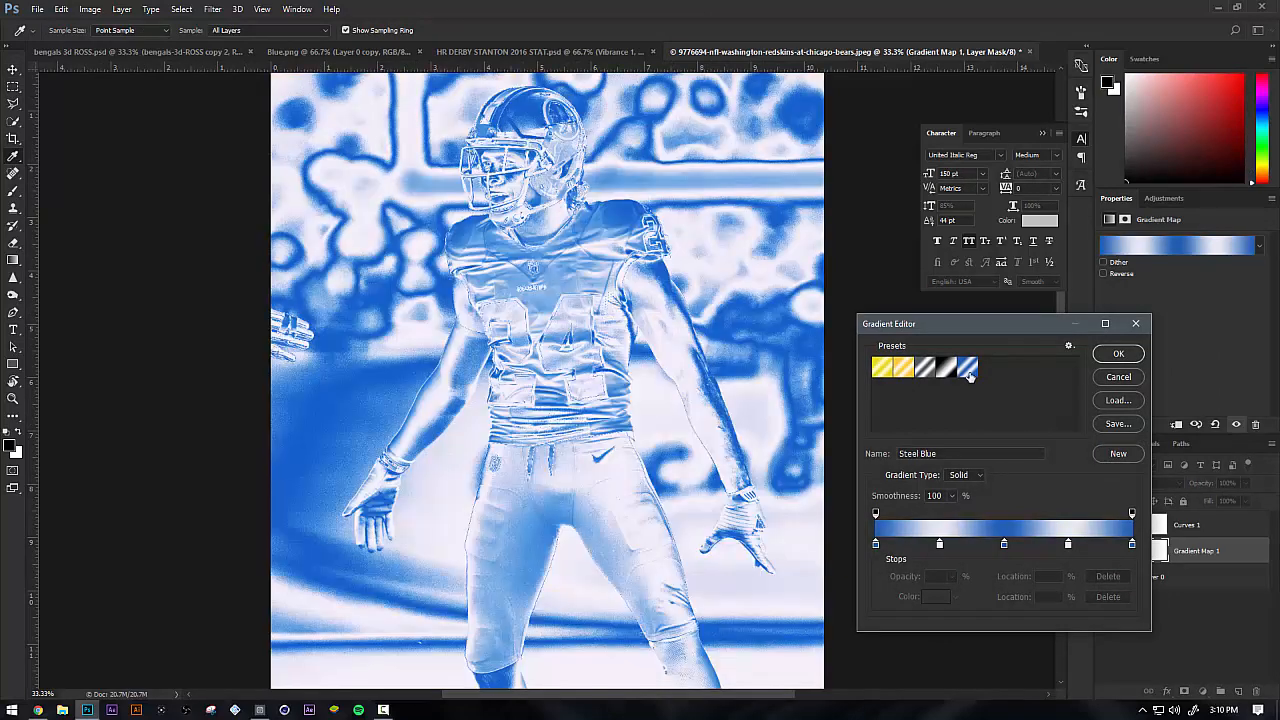
{"action": "left_click", "coordinate": [942, 368]}
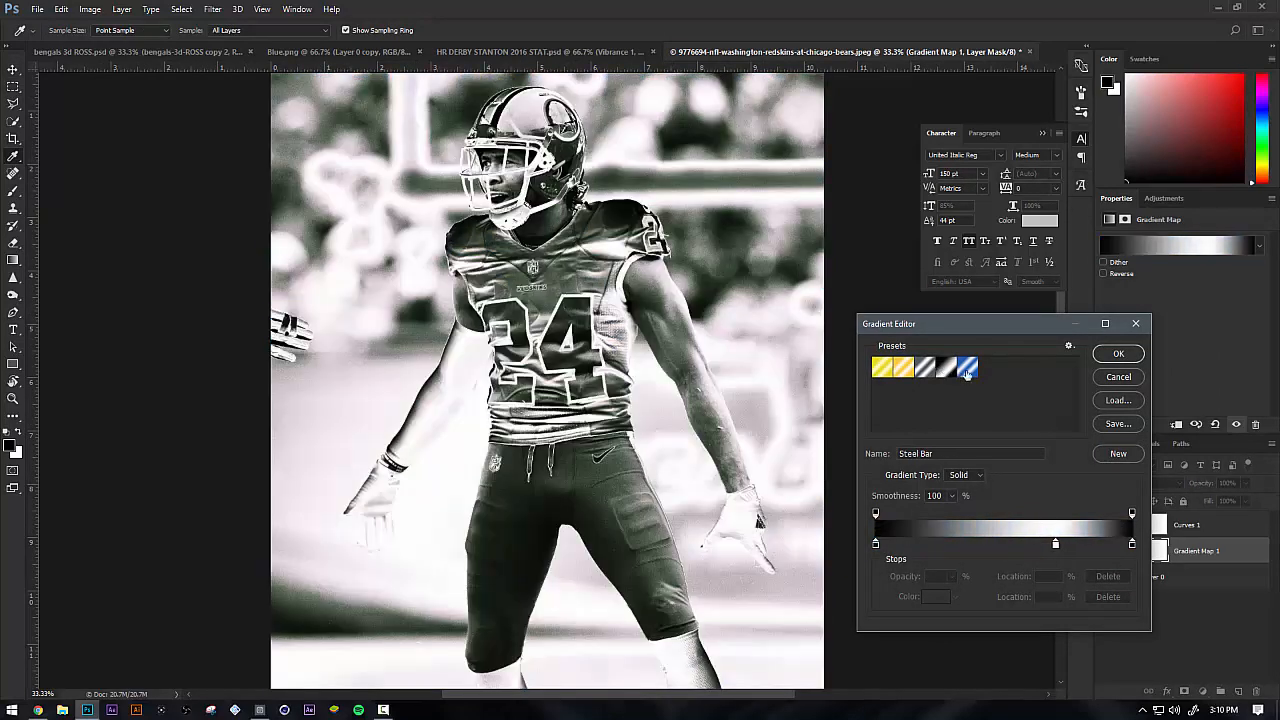
{"action": "left_click", "coordinate": [1118, 354]}
Try the Overlay blend mode on the Gradient Map 1 layer
{"action": "left_click", "coordinate": [1122, 486]}
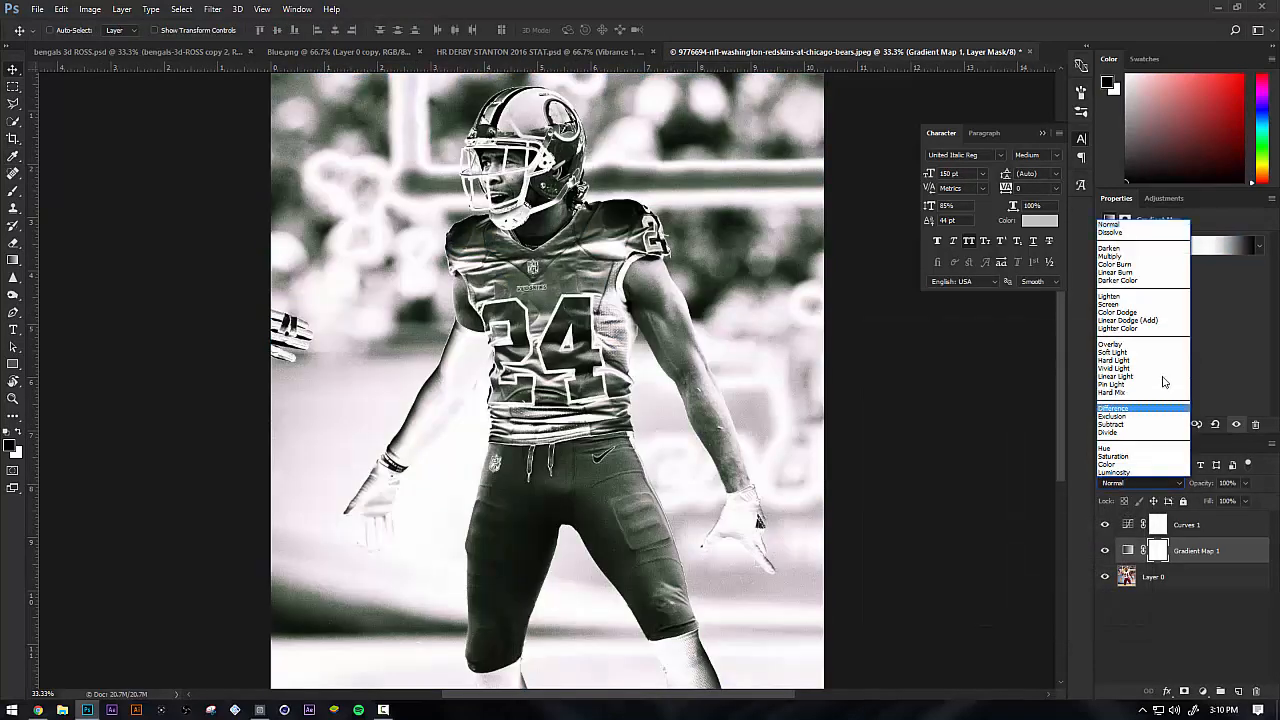
{"action": "left_click", "coordinate": [1152, 343]}
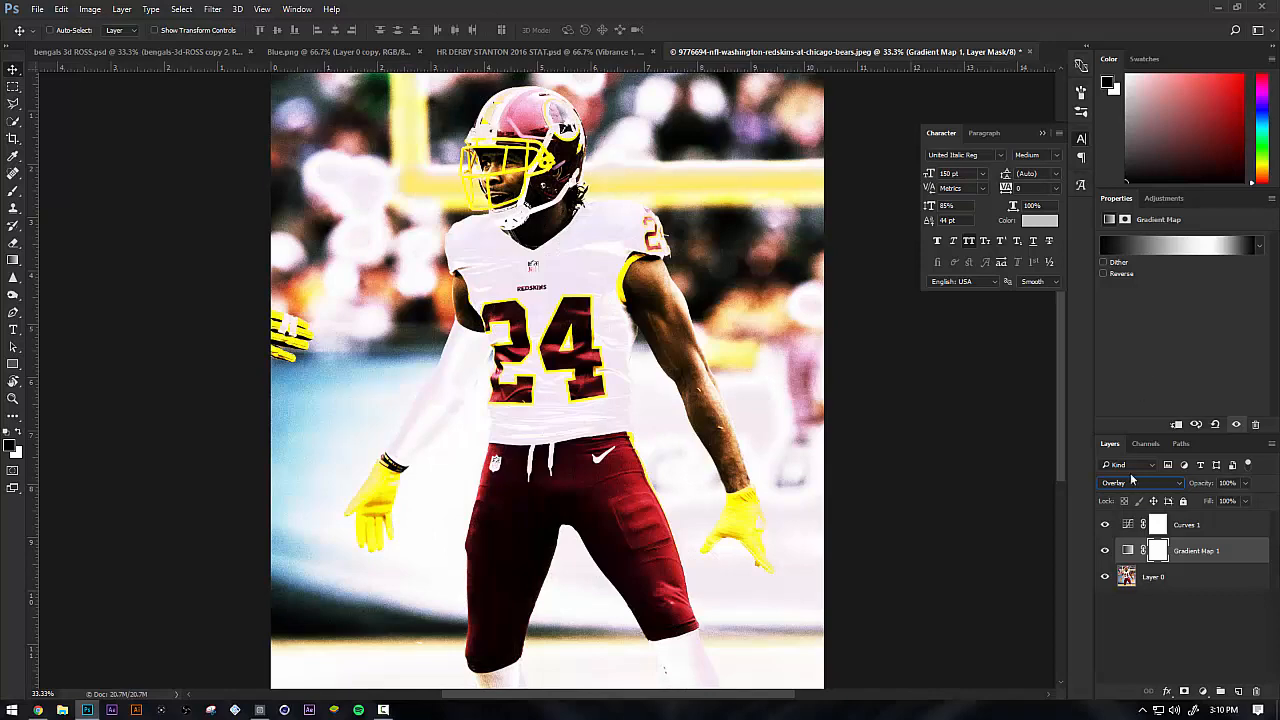
{"action": "left_click", "coordinate": [1120, 279]}
{"action": "left_click", "coordinate": [1120, 279]}
{"action": "right_click", "coordinate": [1200, 552]}
{"action": "left_click", "coordinate": [1236, 550]}
Try the Lighten and Soft Light blend modes on Gradient Map 1, comparing the photo with the layer hidden and shown
{"action": "left_click", "coordinate": [1145, 484]}
{"action": "left_click", "coordinate": [1110, 297]}
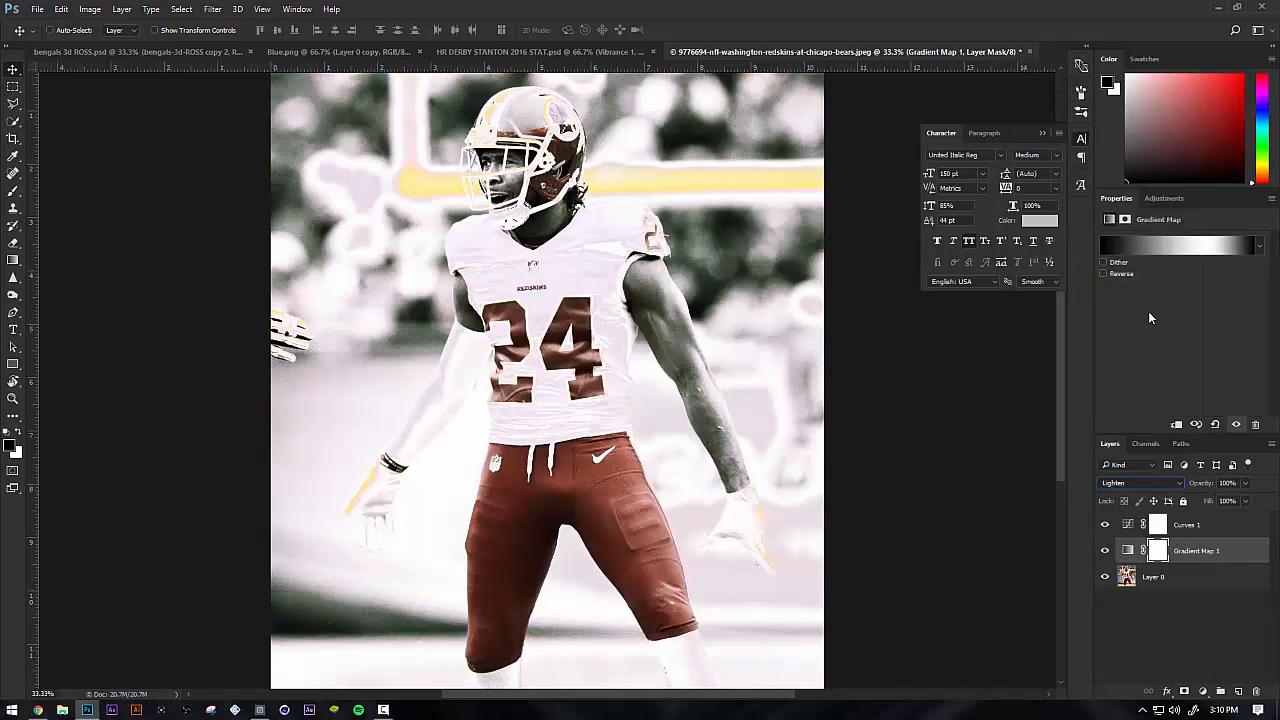
{"action": "left_click", "coordinate": [1153, 484]}
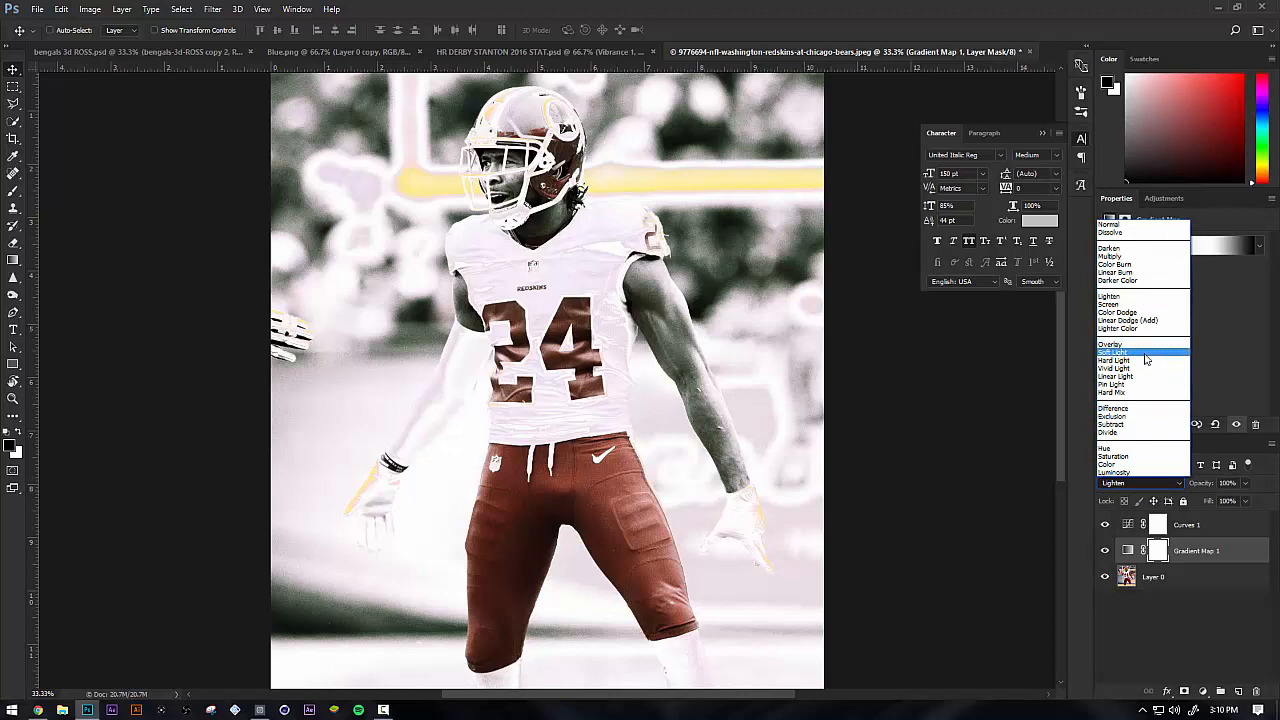
{"action": "left_click", "coordinate": [1146, 353]}
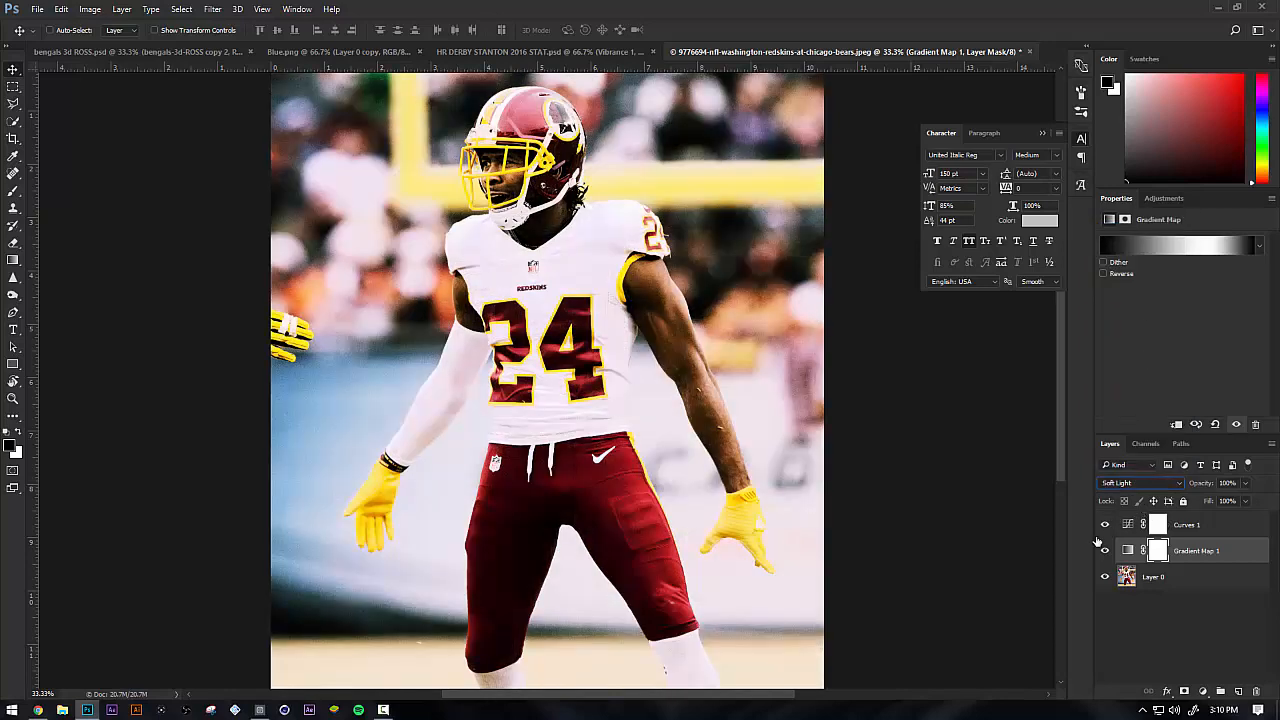
{"action": "left_click", "coordinate": [1105, 550]}
{"action": "left_click", "coordinate": [1105, 550]}
{"action": "left_click", "coordinate": [1128, 550]}
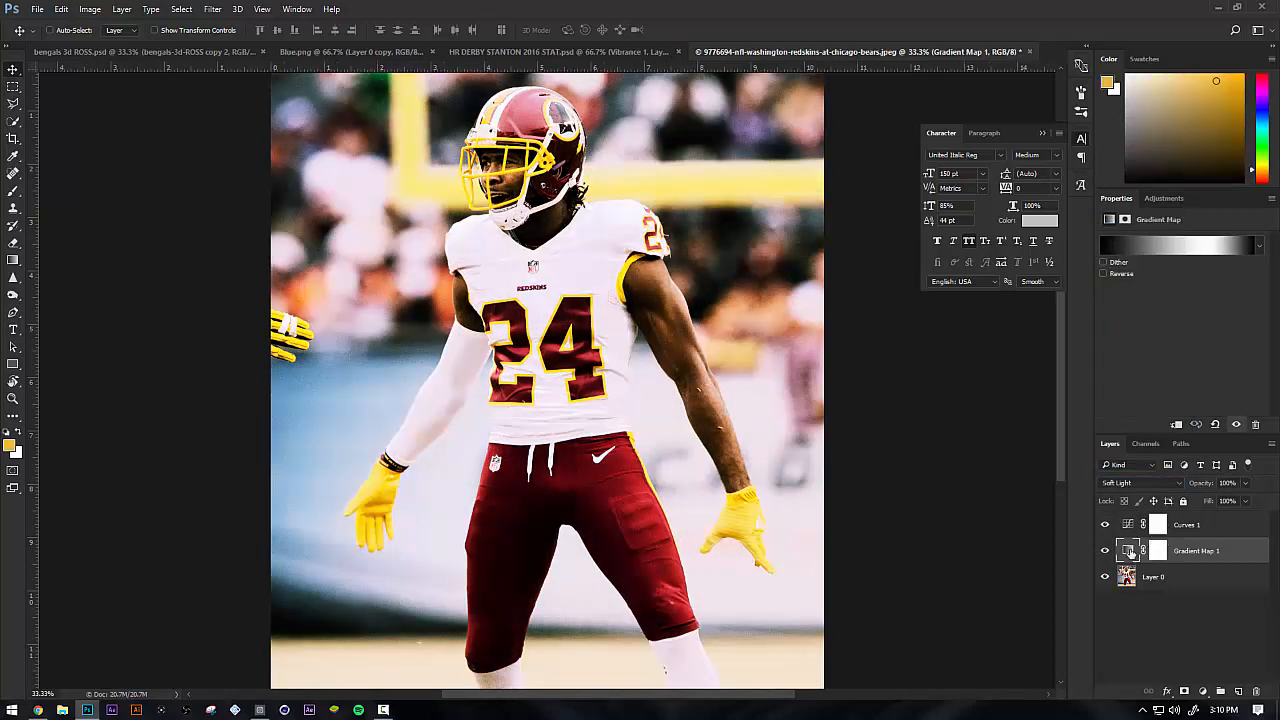
Try the Multiply blend mode on Gradient Map 1 and test its opacity, ending at 100%
{"action": "left_click", "coordinate": [1131, 484]}
{"action": "left_click", "coordinate": [1135, 482]}
{"action": "left_click", "coordinate": [1136, 480]}
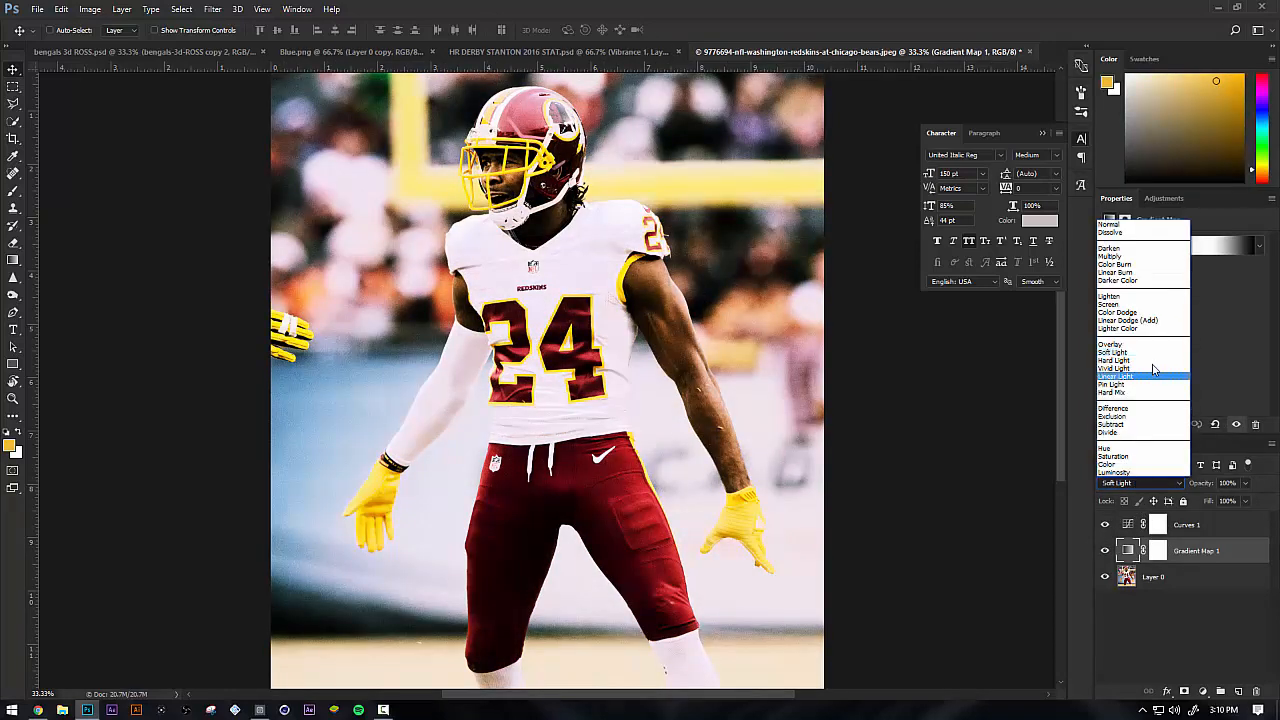
{"action": "scroll", "coordinate": [1062, 375], "scroll_direction": "up", "scroll_amount": 2}
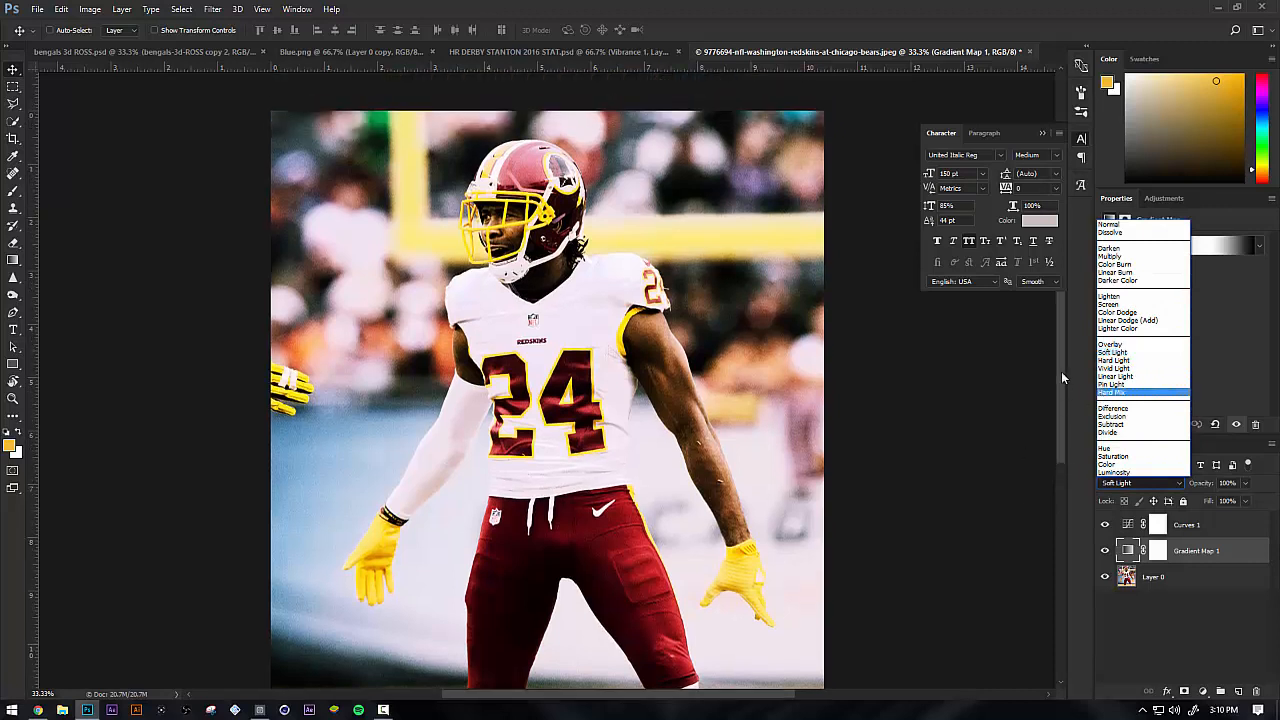
{"action": "left_click", "coordinate": [1062, 378]}
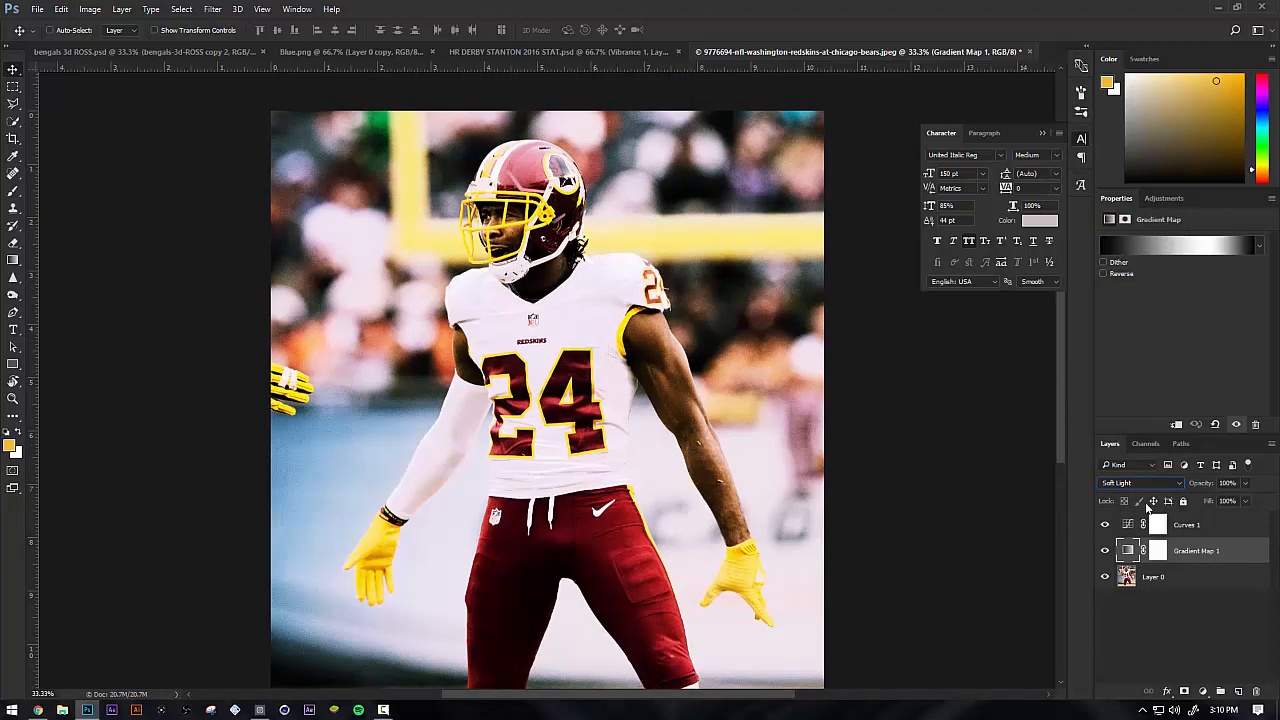
{"action": "left_click", "coordinate": [1144, 485]}
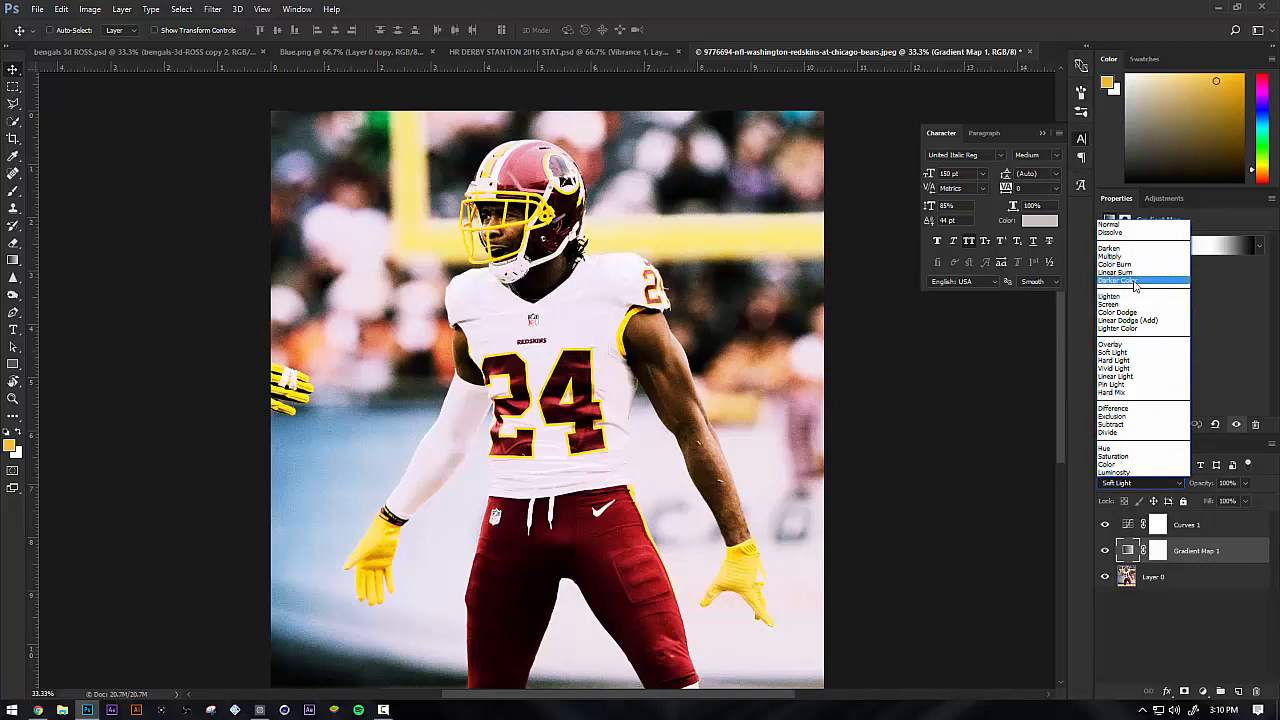
{"action": "key", "text": "Escape"}
{"action": "left_click", "coordinate": [1245, 484]}
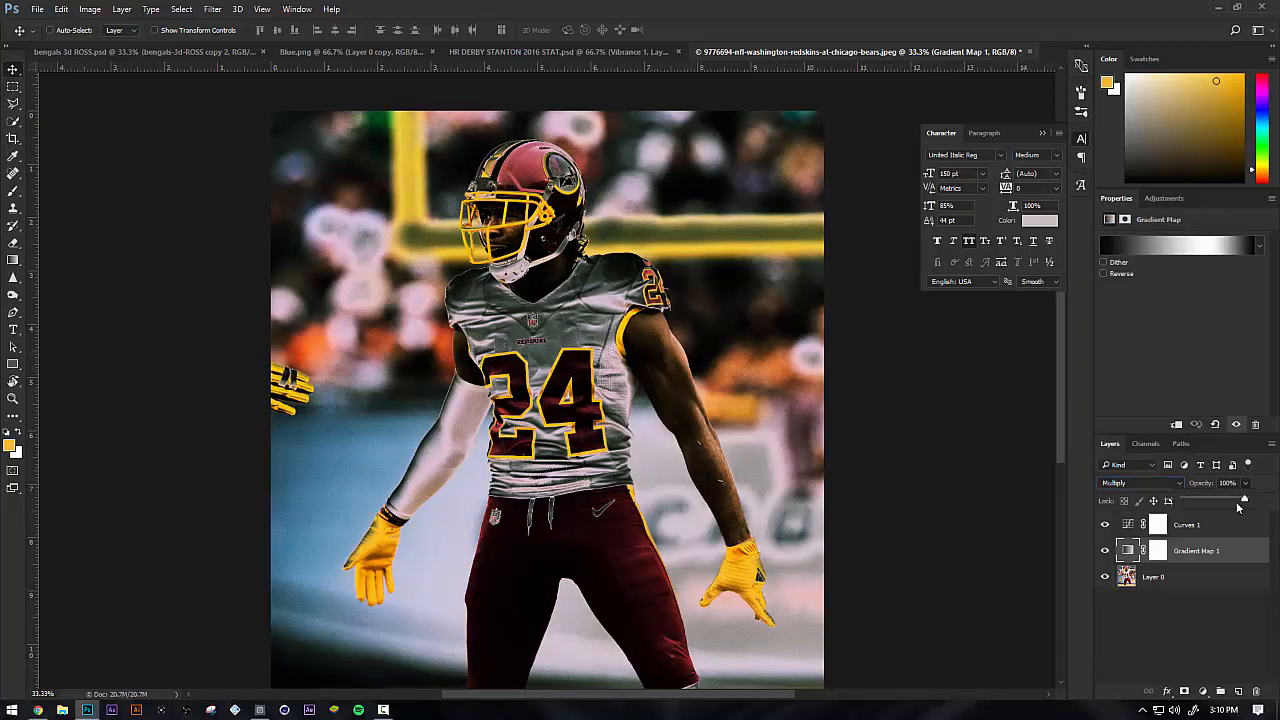
{"action": "left_click_drag", "start_coordinate": [1207, 500], "coordinate": [1246, 497]}
Set Gradient Map 1 to the Normal blend mode and delete the layer
{"action": "left_click", "coordinate": [1126, 485]}
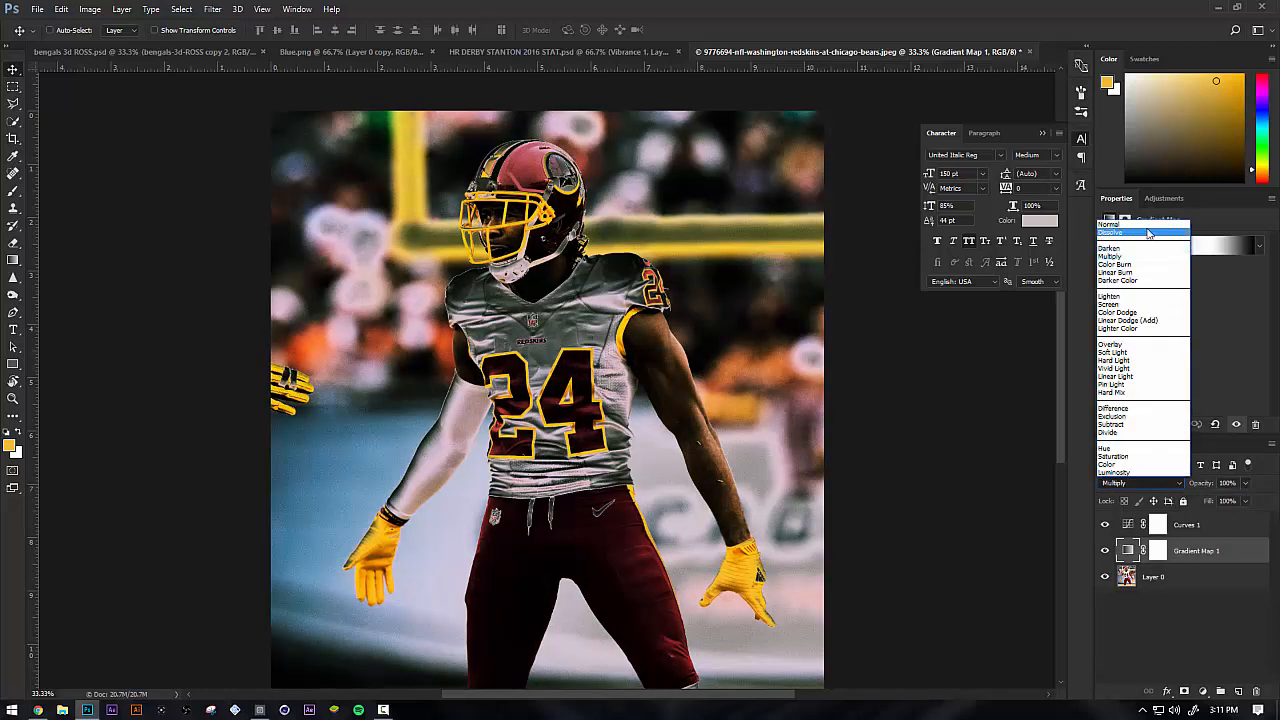
{"action": "left_click", "coordinate": [1125, 222]}
{"action": "right_click", "coordinate": [1200, 553]}
{"action": "left_click", "coordinate": [1075, 177]}
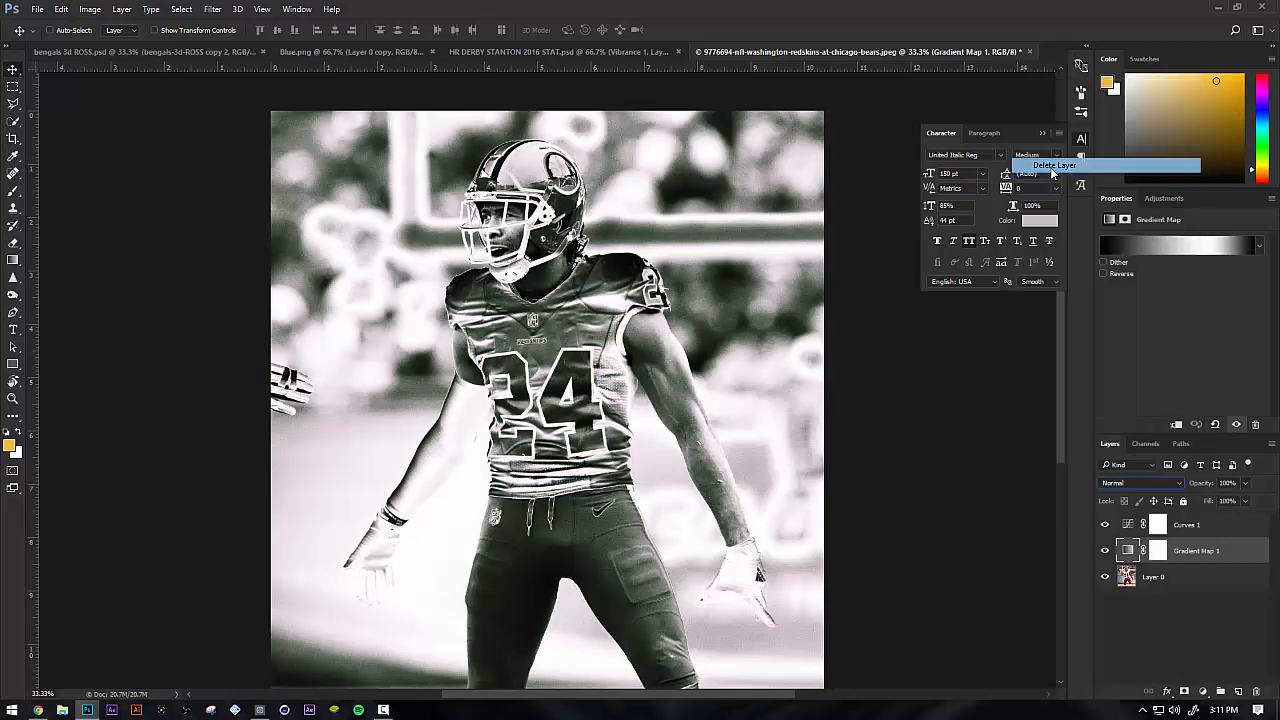
Add a Color Lookup adjustment above Layer 0 using the Fuji ETERNA 250D Fuji 3510 3D LUT
{"action": "left_click", "coordinate": [1202, 690]}
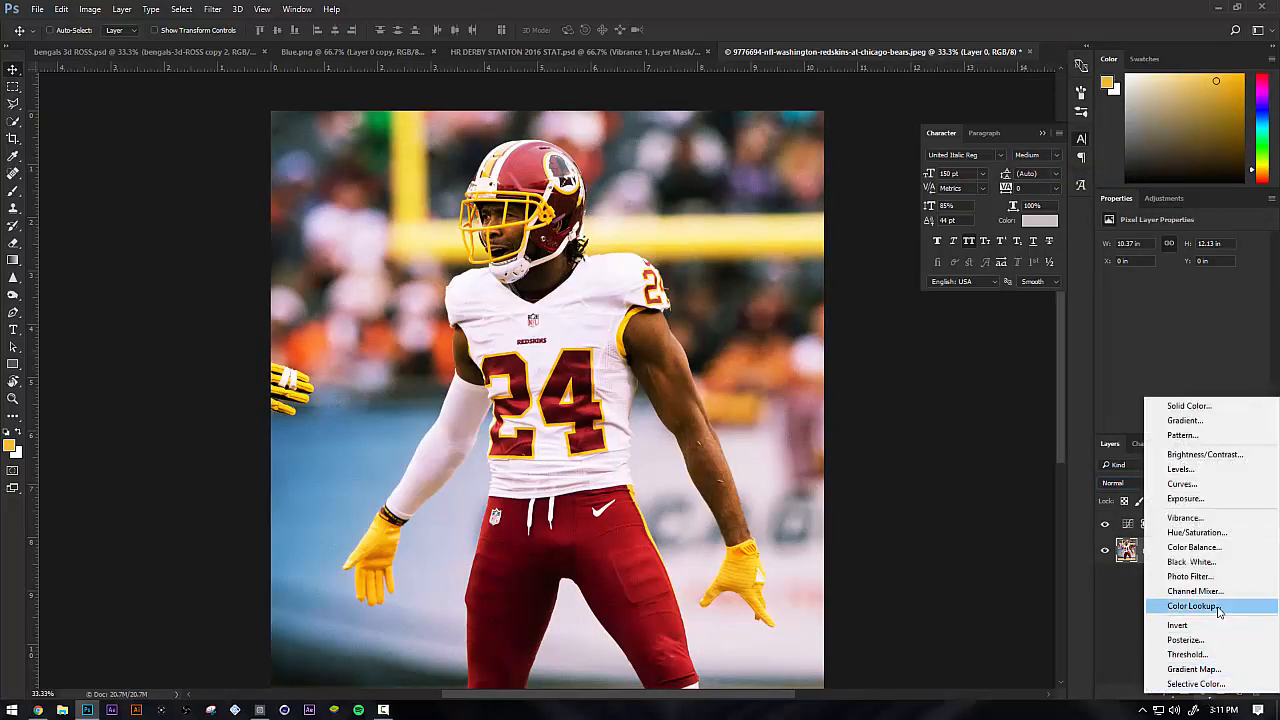
{"action": "left_click", "coordinate": [1217, 606]}
{"action": "left_click", "coordinate": [1216, 244]}
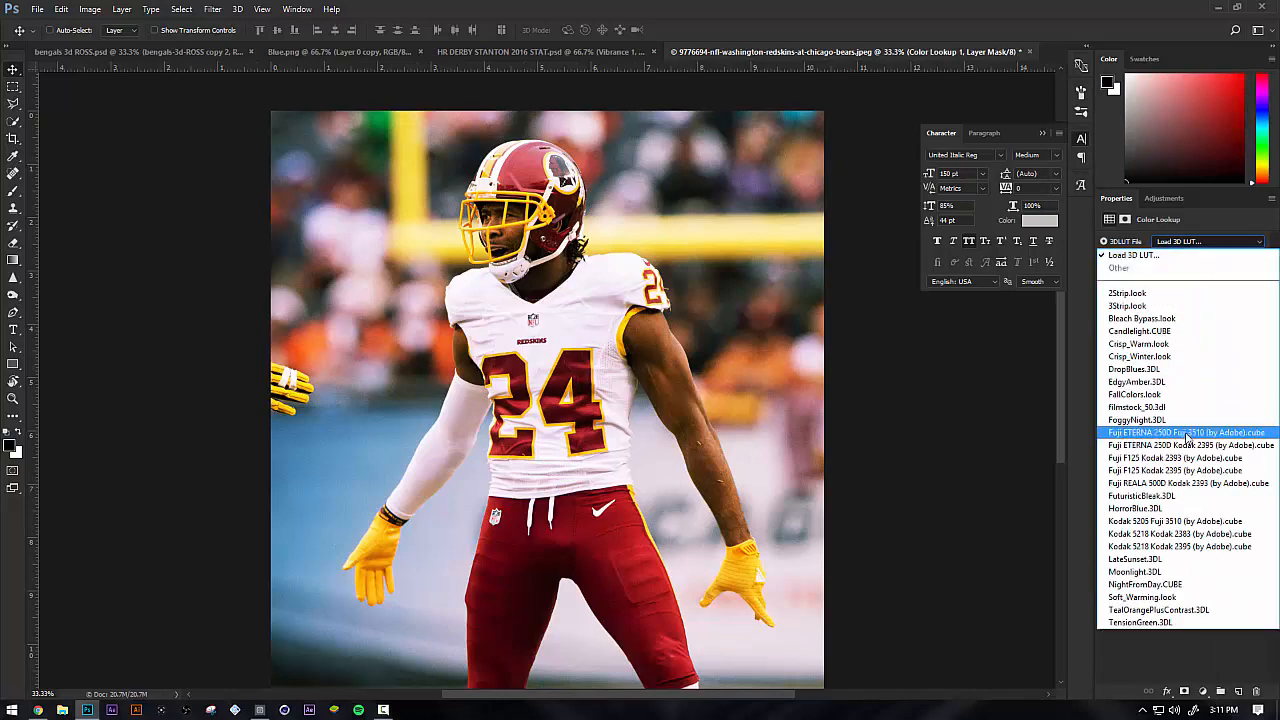
{"action": "left_click", "coordinate": [1187, 434]}
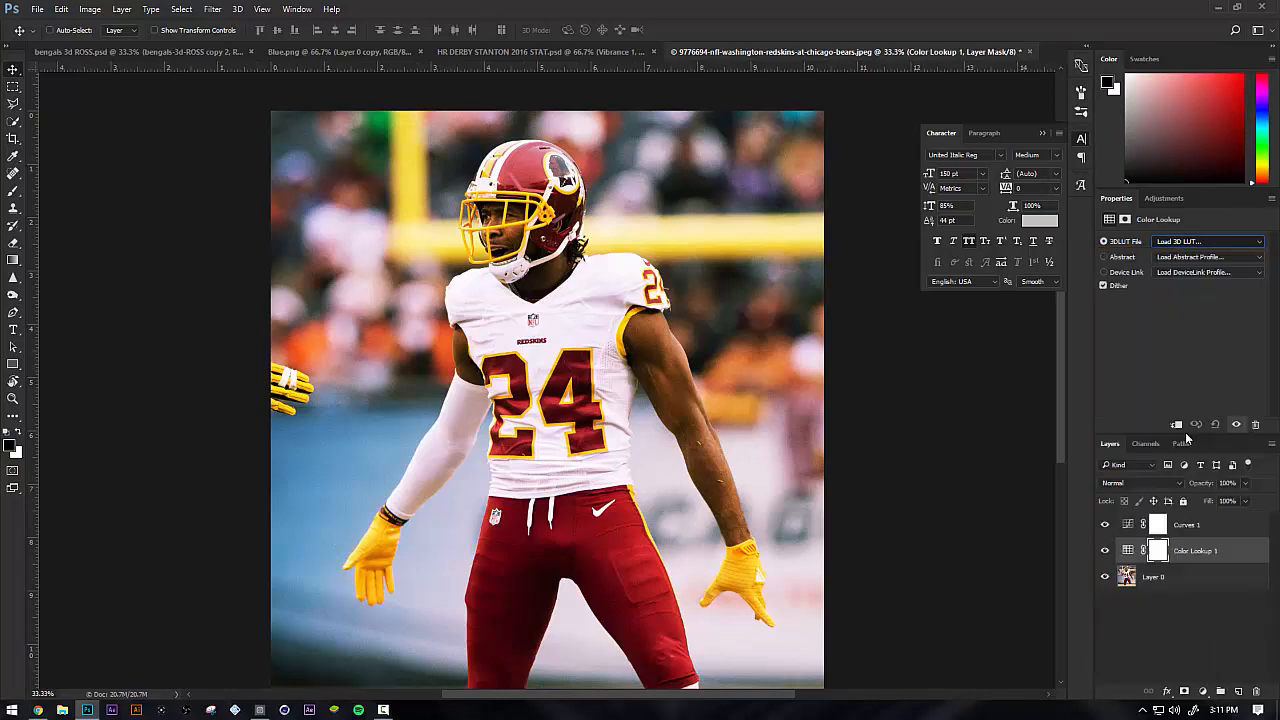
Try the following Fuji 3D LUTs on Color Lookup 1, up to Fuji REALA 500D Kodak 2393
{"action": "left_click", "coordinate": [1171, 242]}
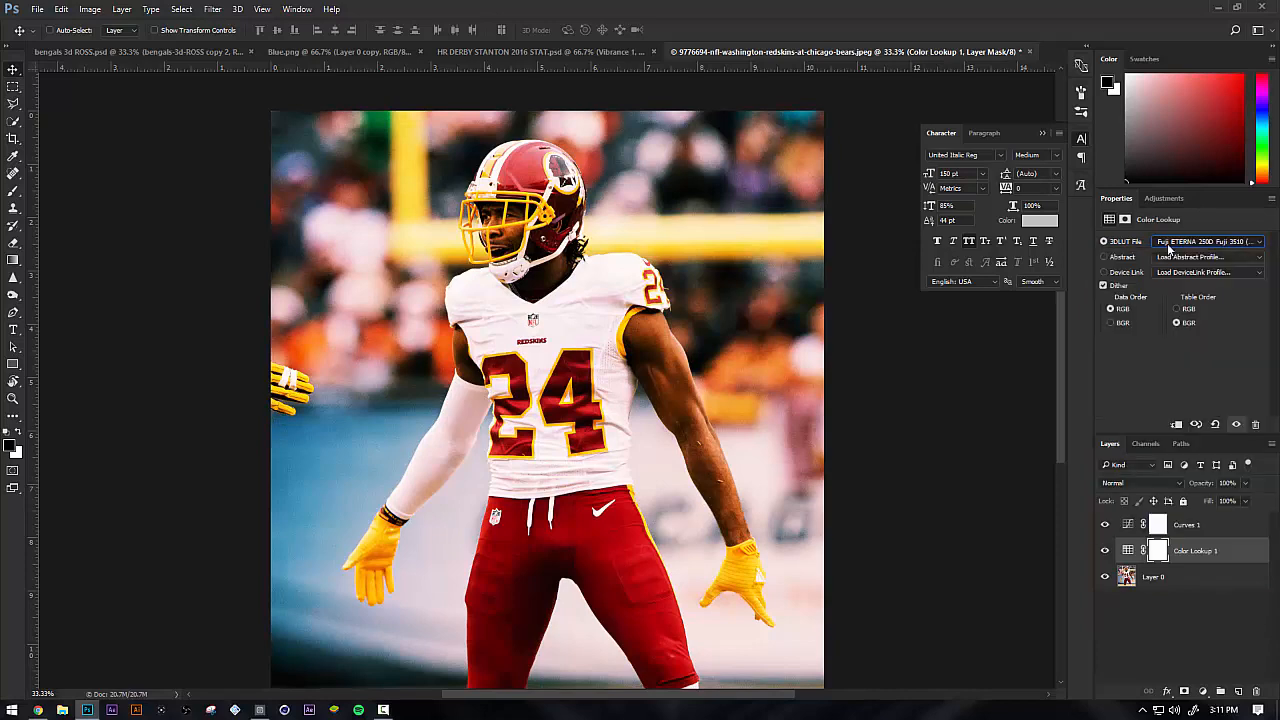
{"action": "key", "text": "Down"}
{"action": "key", "text": "Down"}
{"action": "left_click", "coordinate": [1173, 245]}
{"action": "left_click", "coordinate": [1173, 245]}
{"action": "key", "text": "Down"}
{"action": "key", "text": "Down"}
{"action": "left_click", "coordinate": [1176, 243]}
{"action": "left_click", "coordinate": [1176, 243]}
Try the DropBlues.3DL and Crisp_Winter.look LUTs on Color Lookup 1, toggling the layer's visibility to compare the DropBlues look
{"action": "left_click", "coordinate": [1177, 245]}
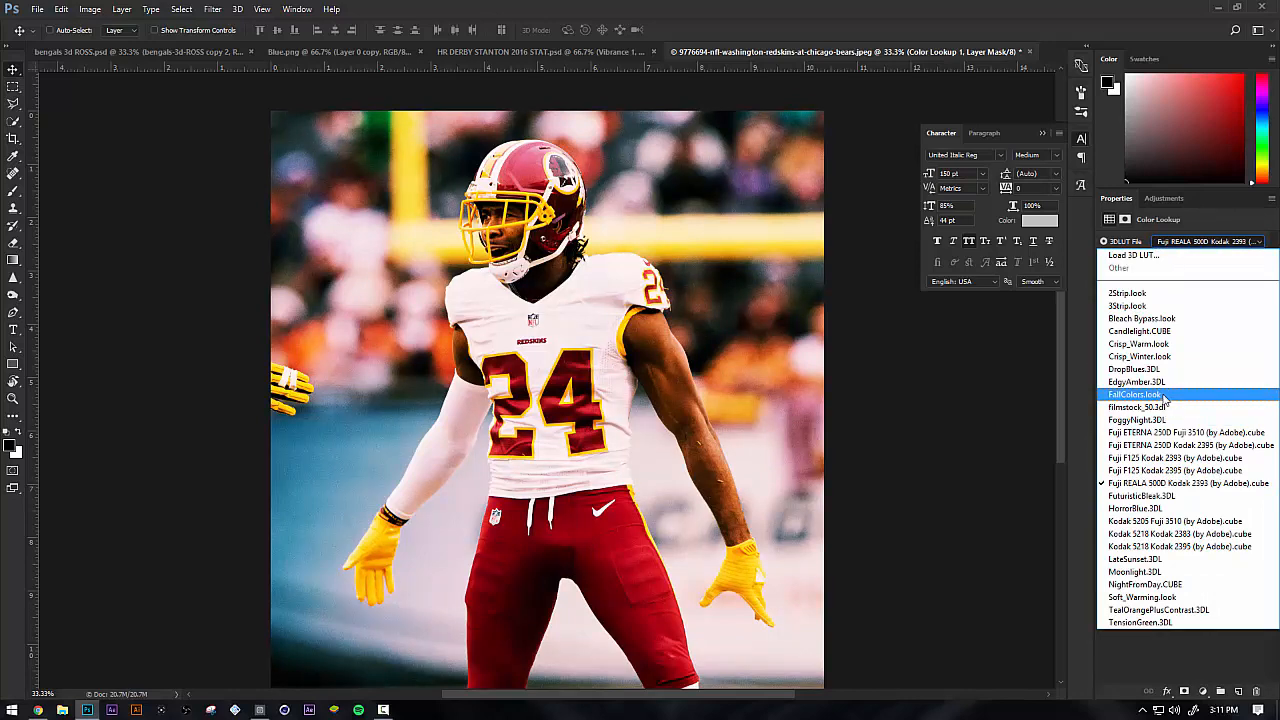
{"action": "left_click", "coordinate": [1164, 372]}
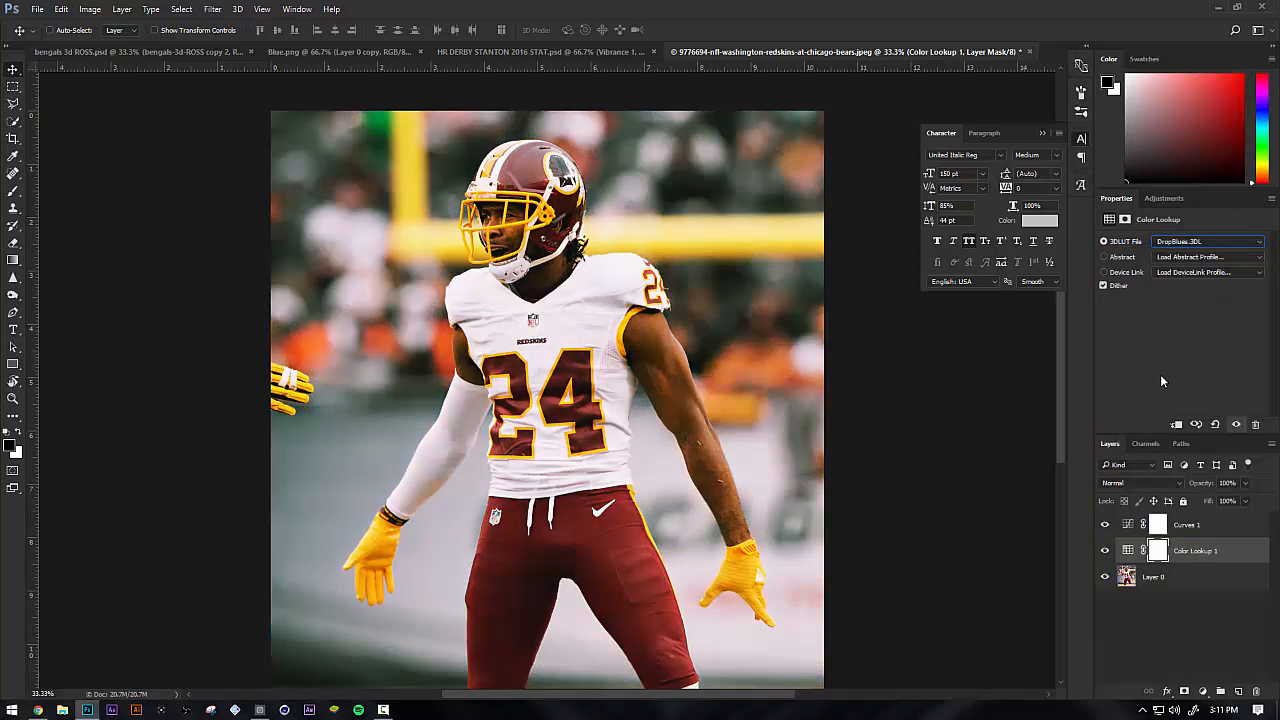
{"action": "left_click", "coordinate": [1105, 551]}
{"action": "double_click", "coordinate": [1192, 551]}
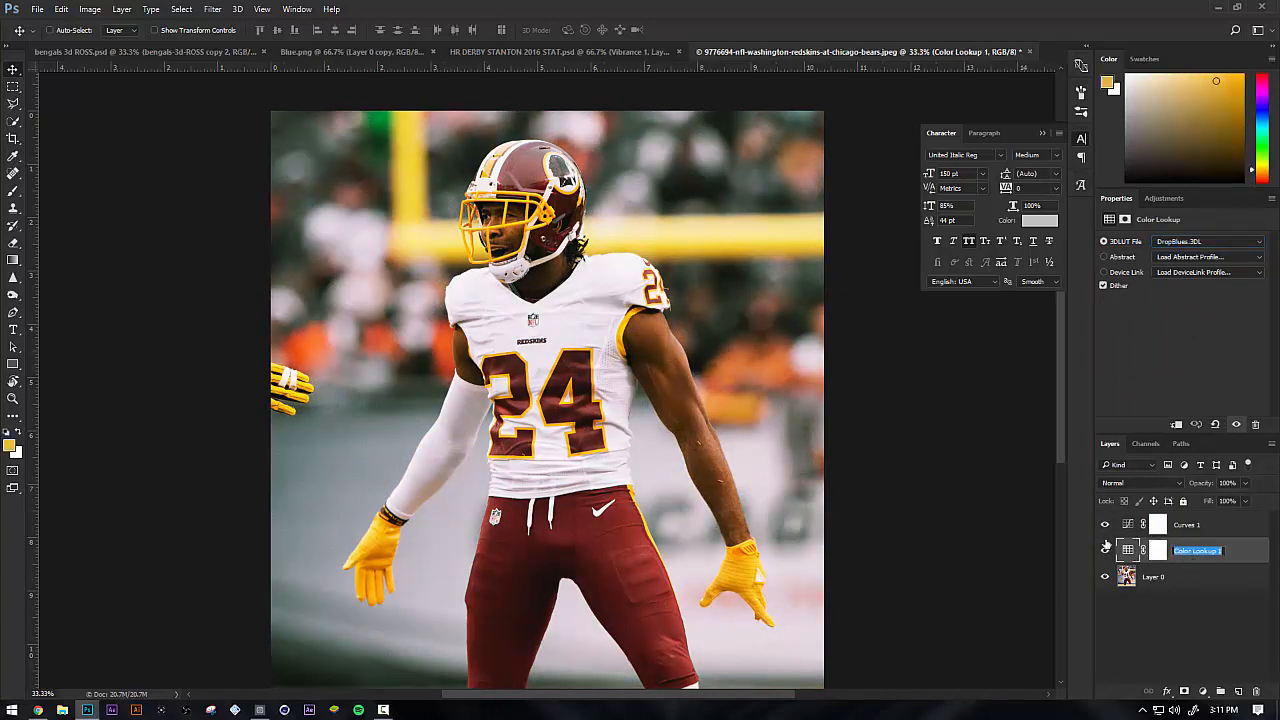
{"action": "left_click", "coordinate": [1179, 242]}
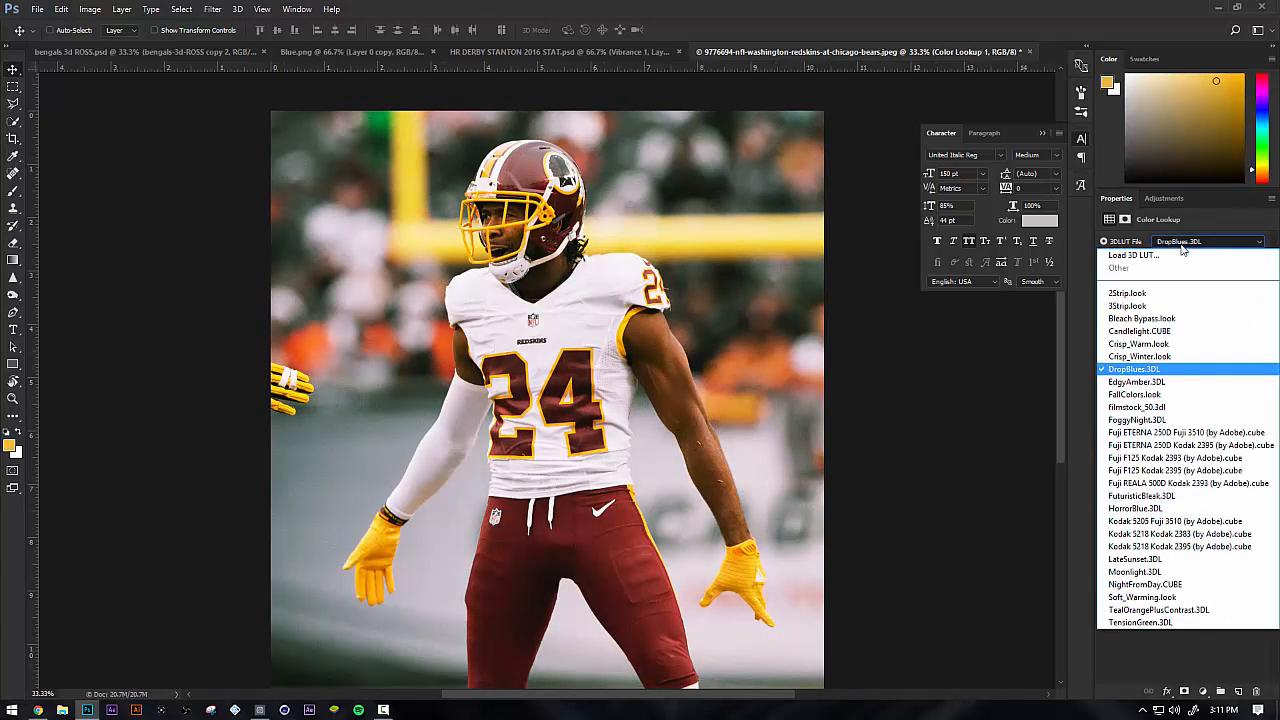
{"action": "left_click", "coordinate": [1158, 356]}
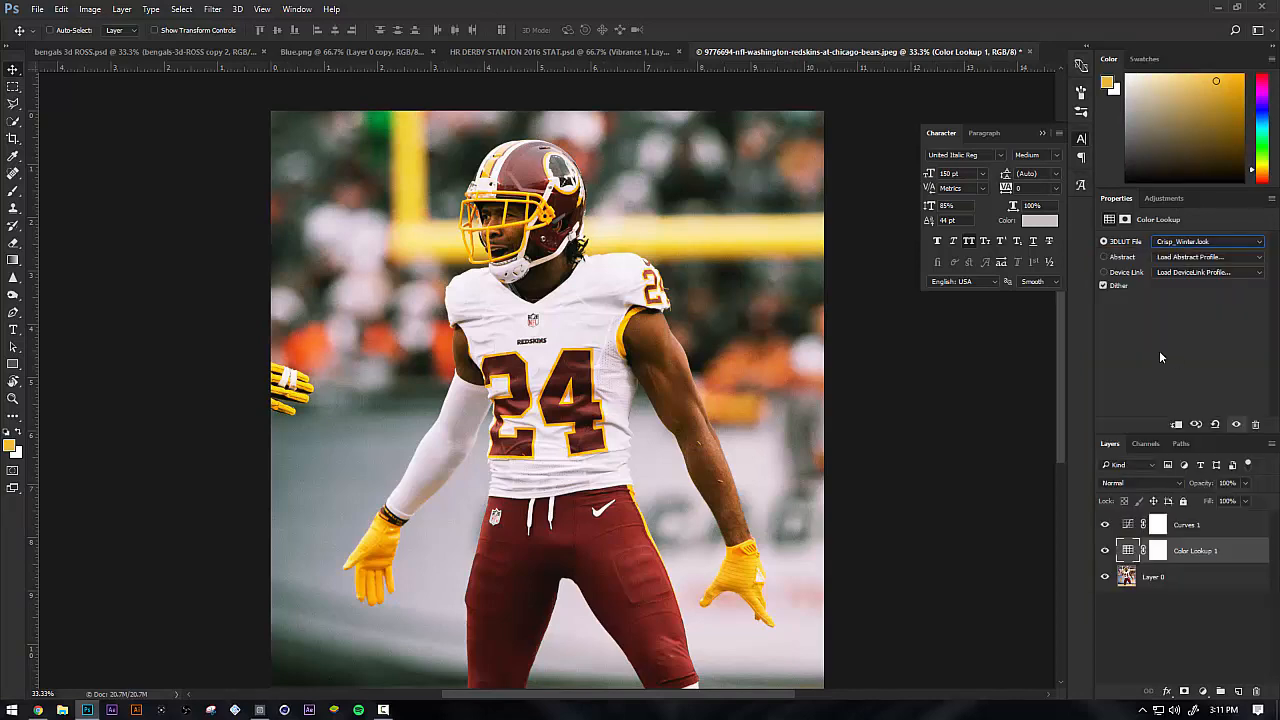
Preview further 3D LUTs such as EdgyAmber.3DL and apply FoggyNight.3DL to Color Lookup 1
{"action": "left_click", "coordinate": [1205, 242]}
{"action": "left_click", "coordinate": [1204, 243]}
{"action": "key", "text": "Down"}
{"action": "key", "text": "Down"}
{"action": "key", "text": "Down"}
{"action": "key", "text": "Down"}
{"action": "key", "text": "Down"}
{"action": "key", "text": "Down"}
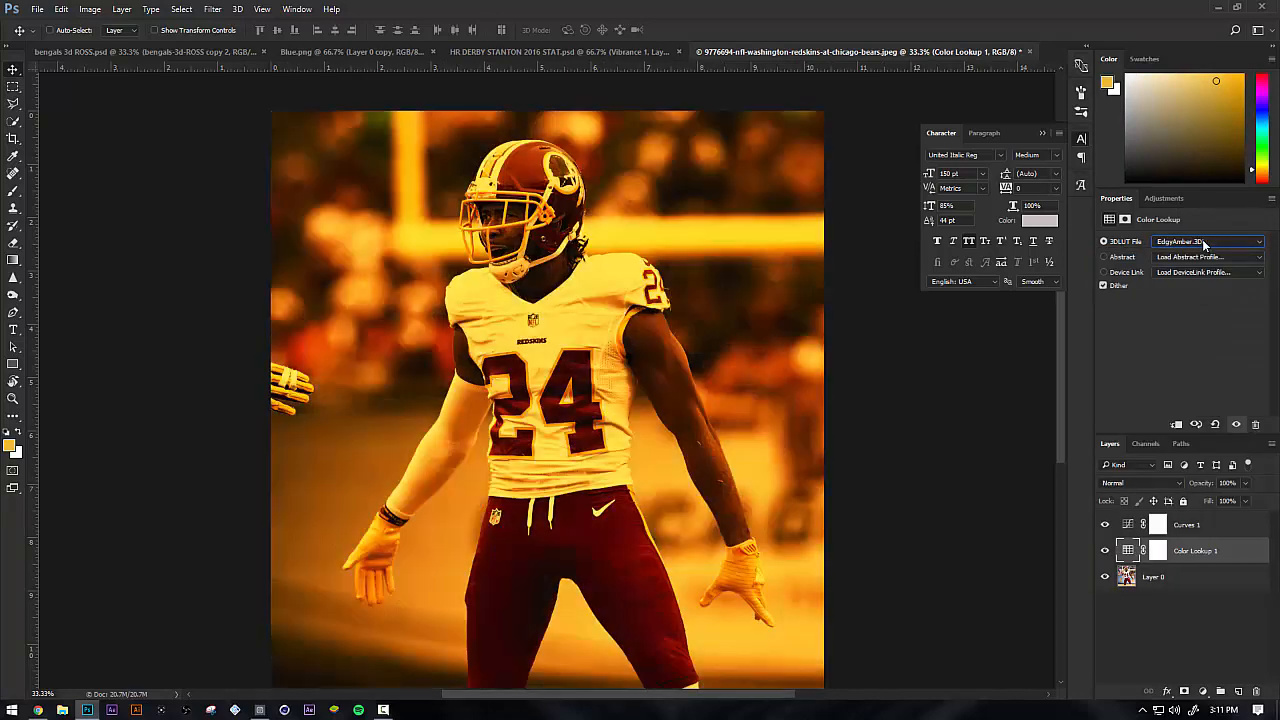
{"action": "key", "text": "Up"}
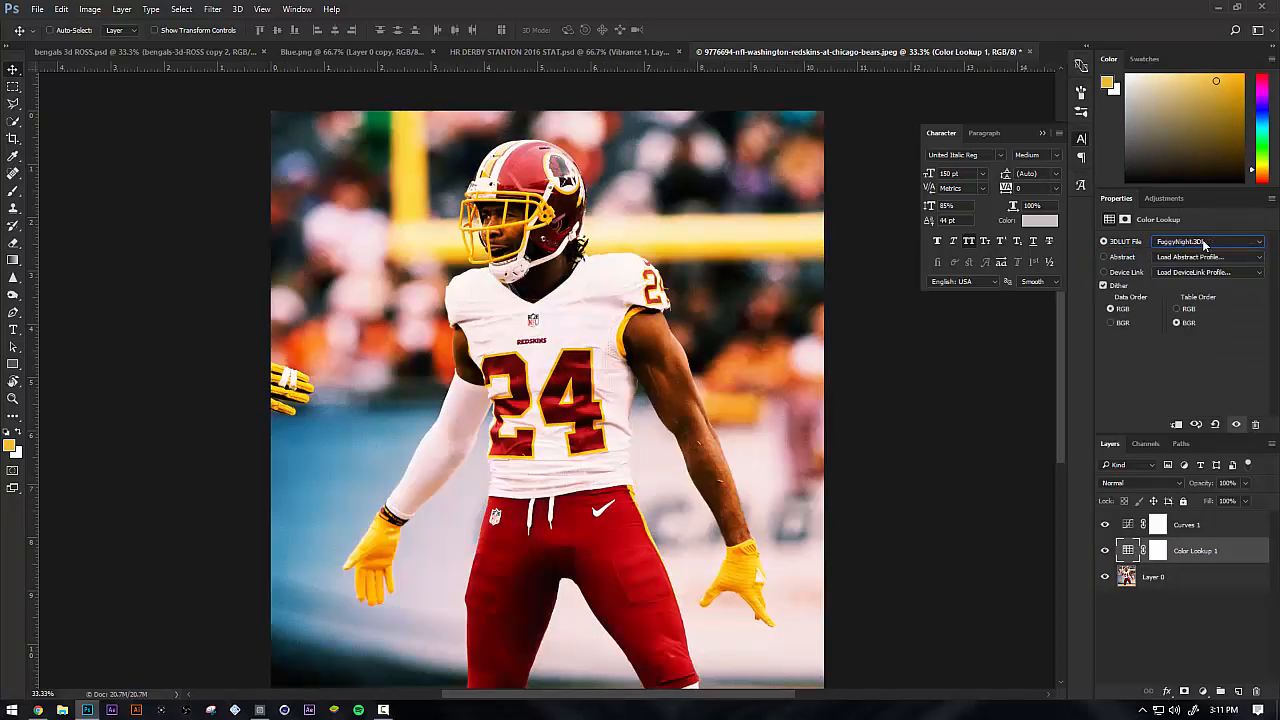
Try the Lighten, Hard Light, Difference, Subtract and Hue blend modes on the Color Lookup 1 layer
{"action": "double_click", "coordinate": [1109, 488]}
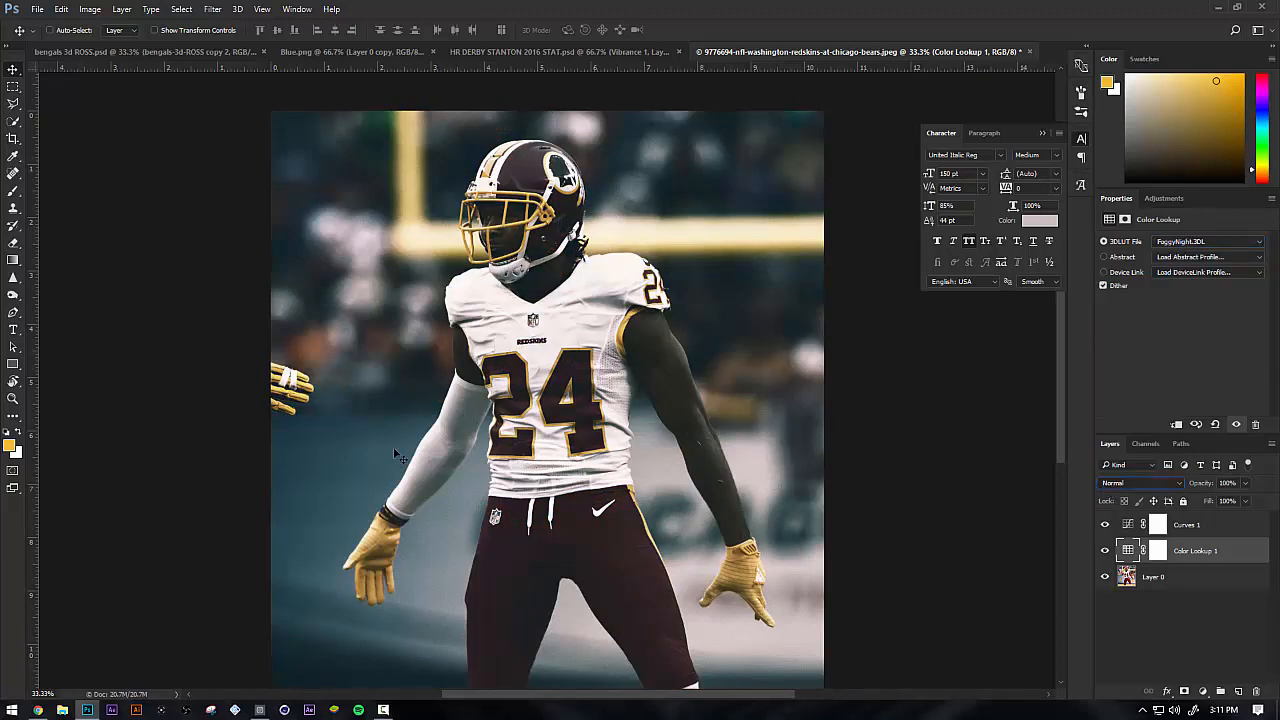
{"action": "left_click", "coordinate": [1118, 480]}
{"action": "left_click", "coordinate": [1146, 297]}
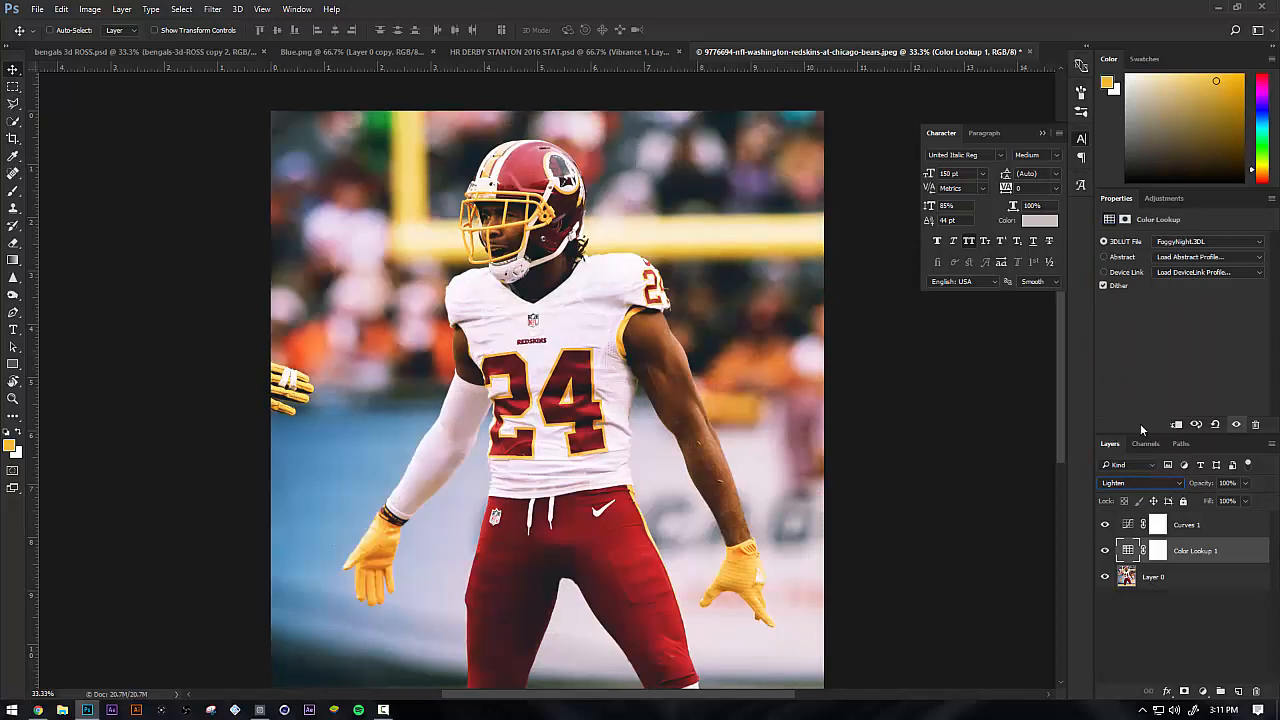
{"action": "scroll", "coordinate": [1125, 478], "scroll_direction": "down", "scroll_amount": 7}
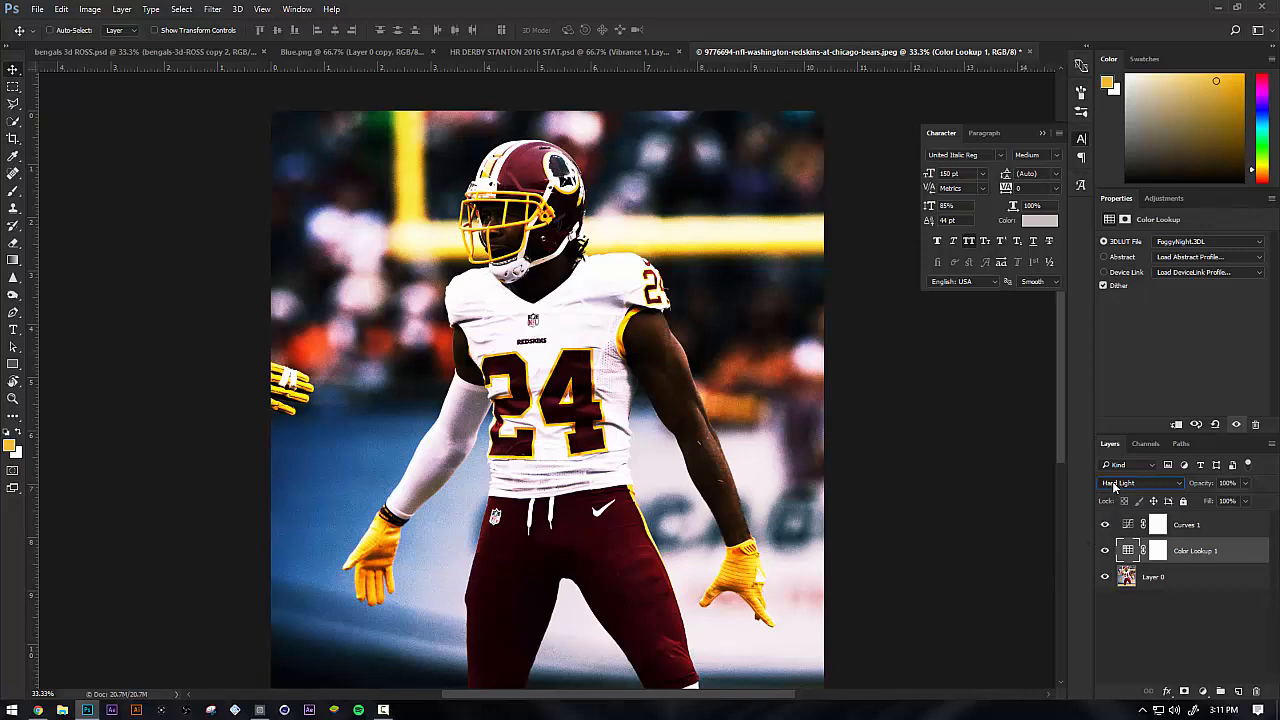
{"action": "scroll", "coordinate": [1113, 483], "scroll_direction": "down", "scroll_amount": 1}
{"action": "scroll", "coordinate": [1112, 481], "scroll_direction": "down", "scroll_amount": 4}
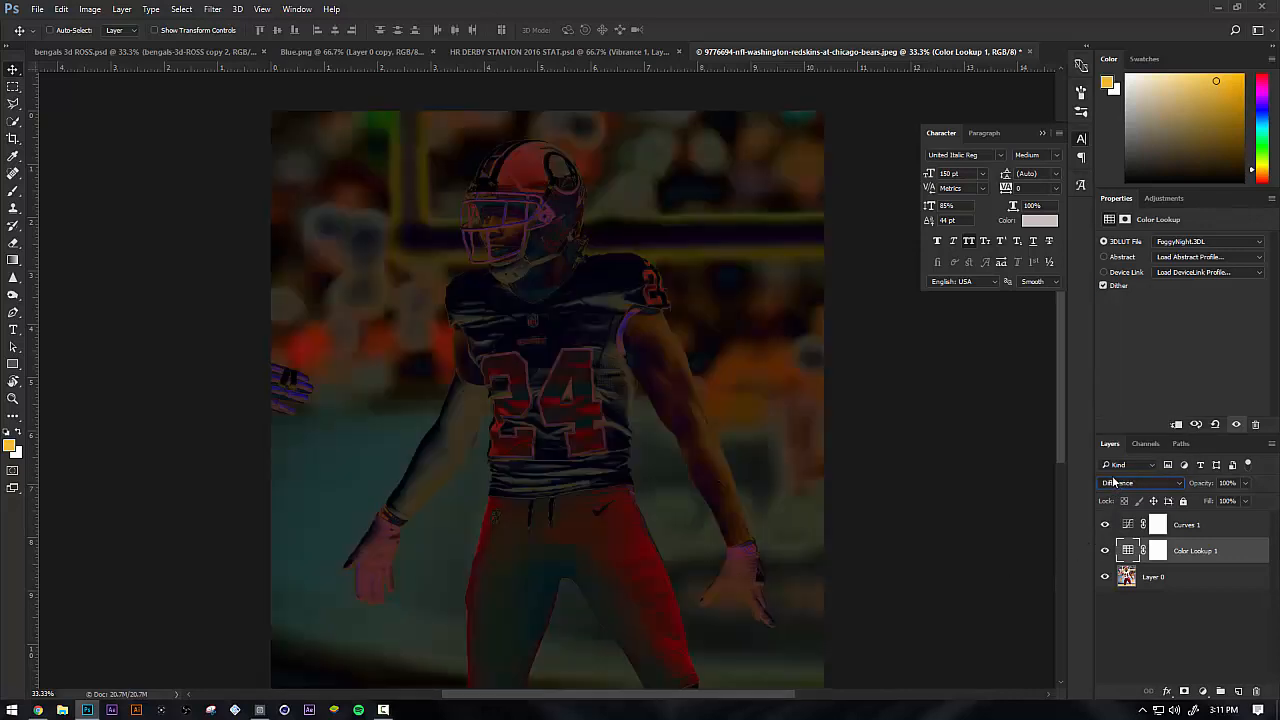
{"action": "scroll", "coordinate": [1115, 485], "scroll_direction": "down", "scroll_amount": 2}
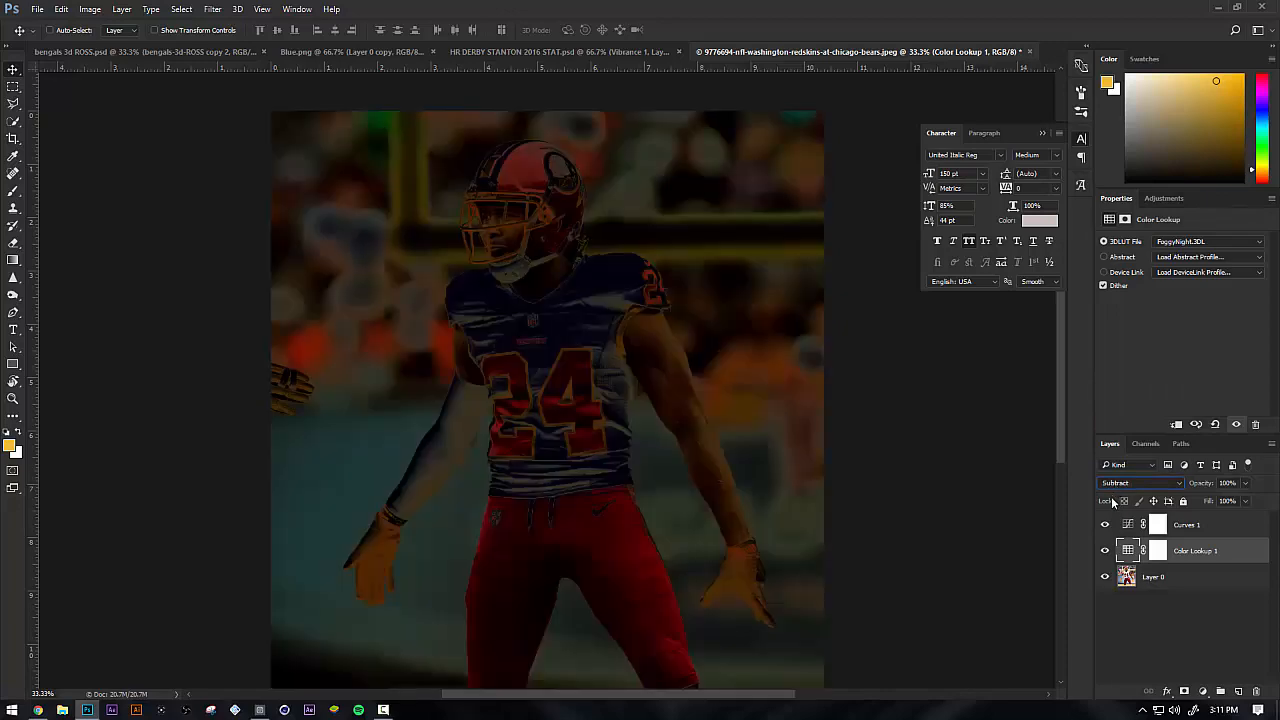
{"action": "scroll", "coordinate": [1119, 483], "scroll_direction": "down", "scroll_amount": 4}
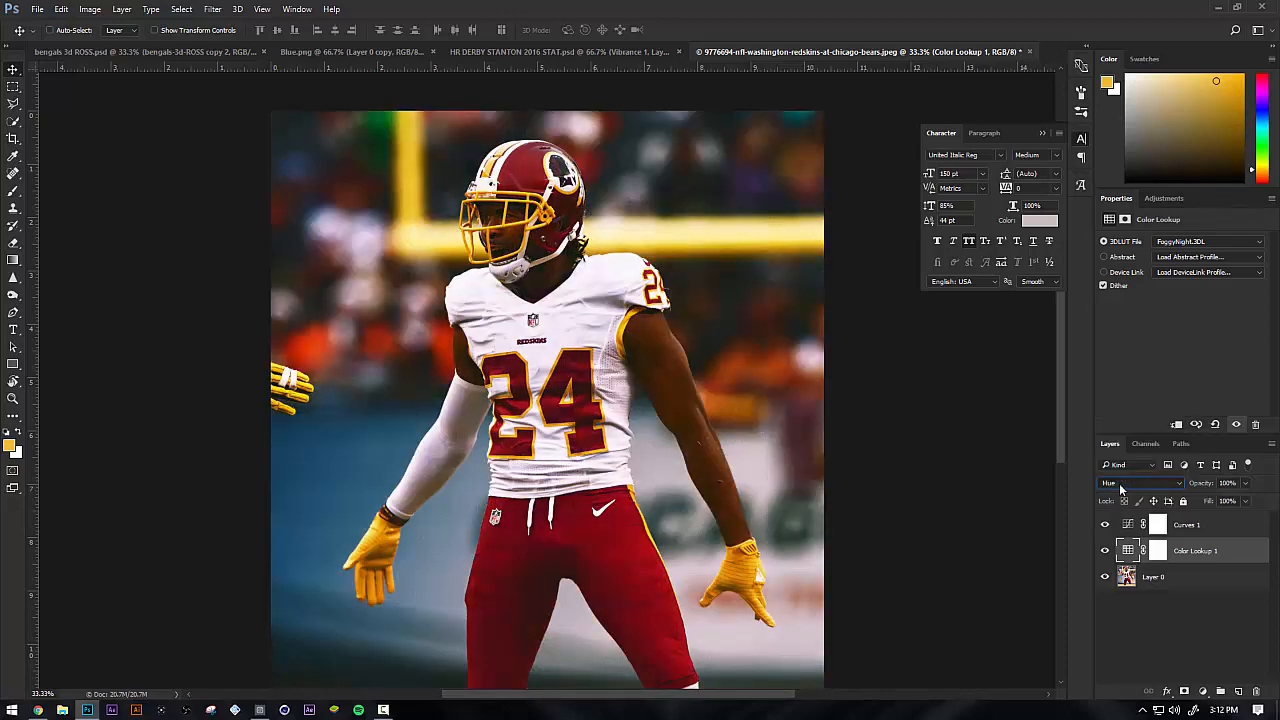
Try Linear Burn and Lighter Color on the Color Lookup 1 layer and return its blend mode to Normal
{"action": "scroll", "coordinate": [1119, 483], "scroll_direction": "up", "scroll_amount": 18}
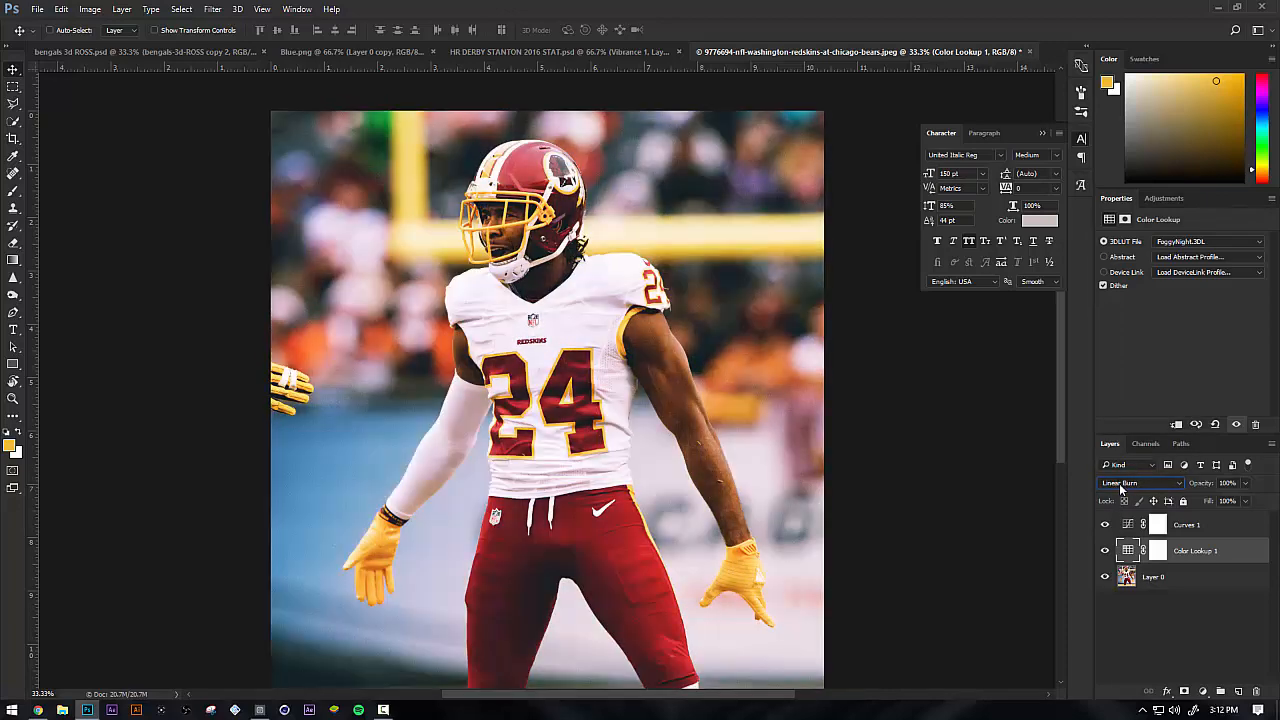
{"action": "scroll", "coordinate": [1119, 483], "scroll_direction": "up", "scroll_amount": 5}
{"action": "scroll", "coordinate": [1119, 483], "scroll_direction": "down", "scroll_amount": 20}
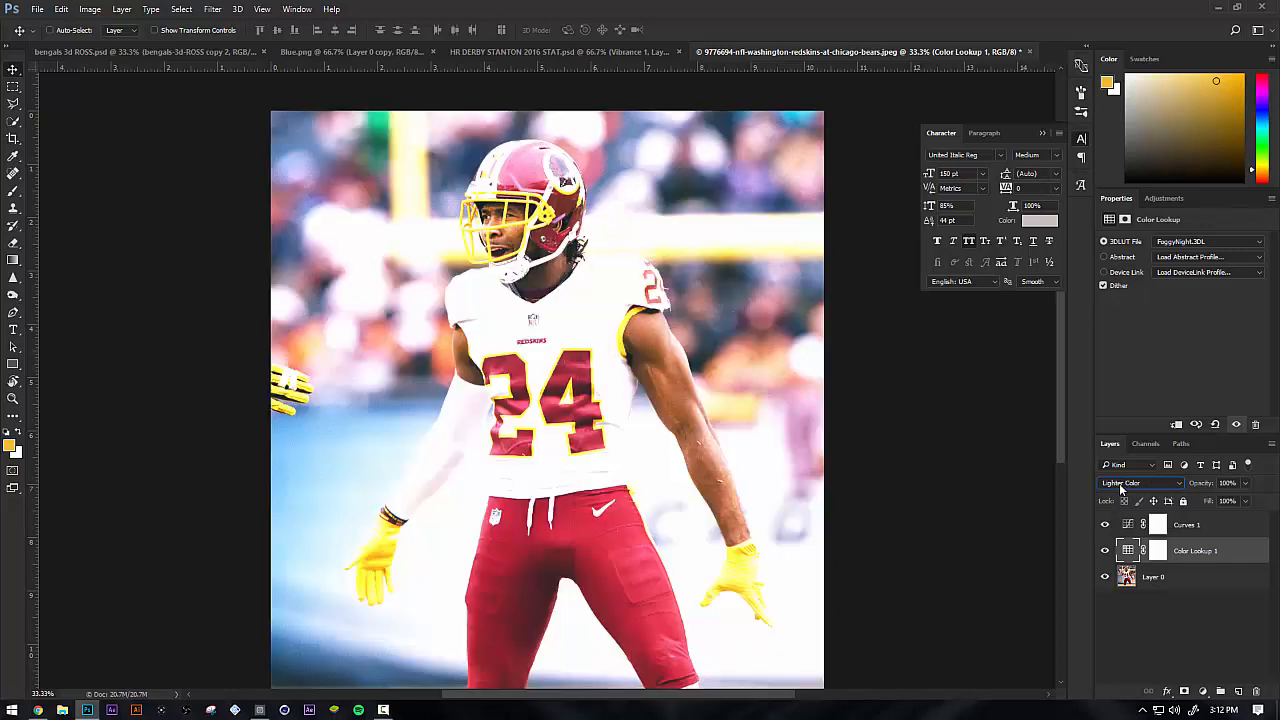
{"action": "scroll", "coordinate": [1119, 483], "scroll_direction": "down", "scroll_amount": 1}
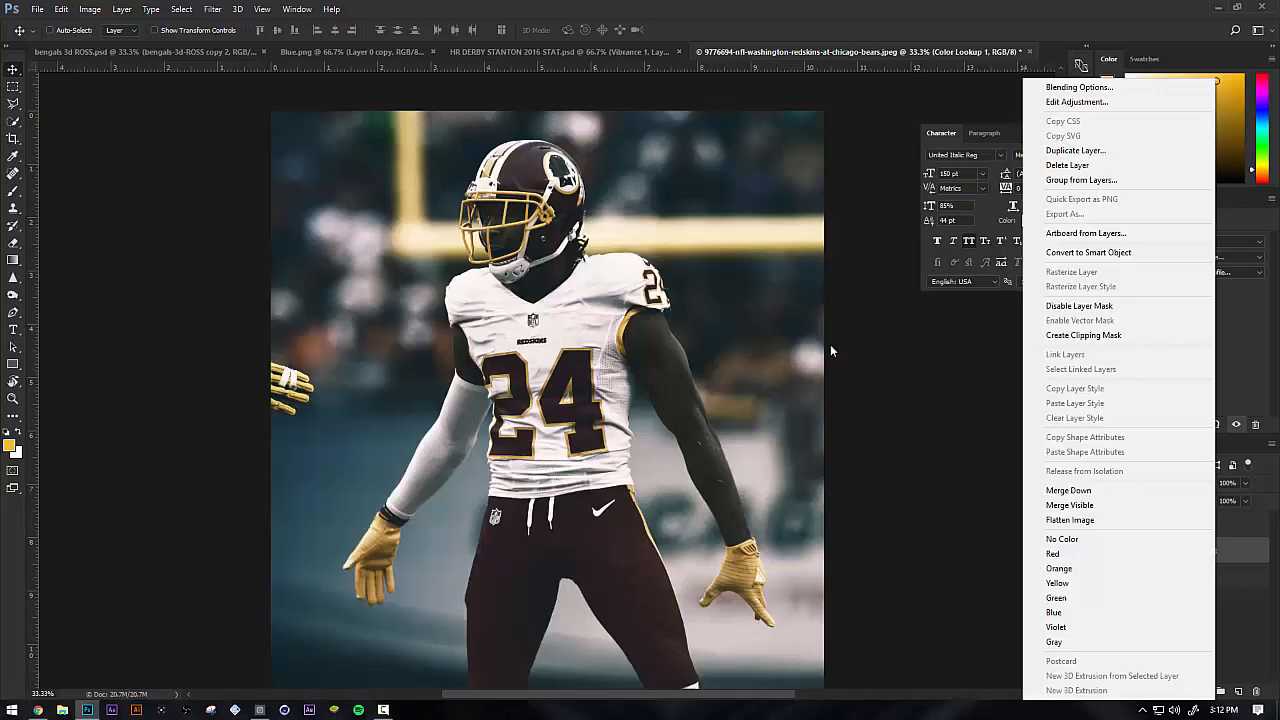
{"action": "left_click", "coordinate": [830, 345]}
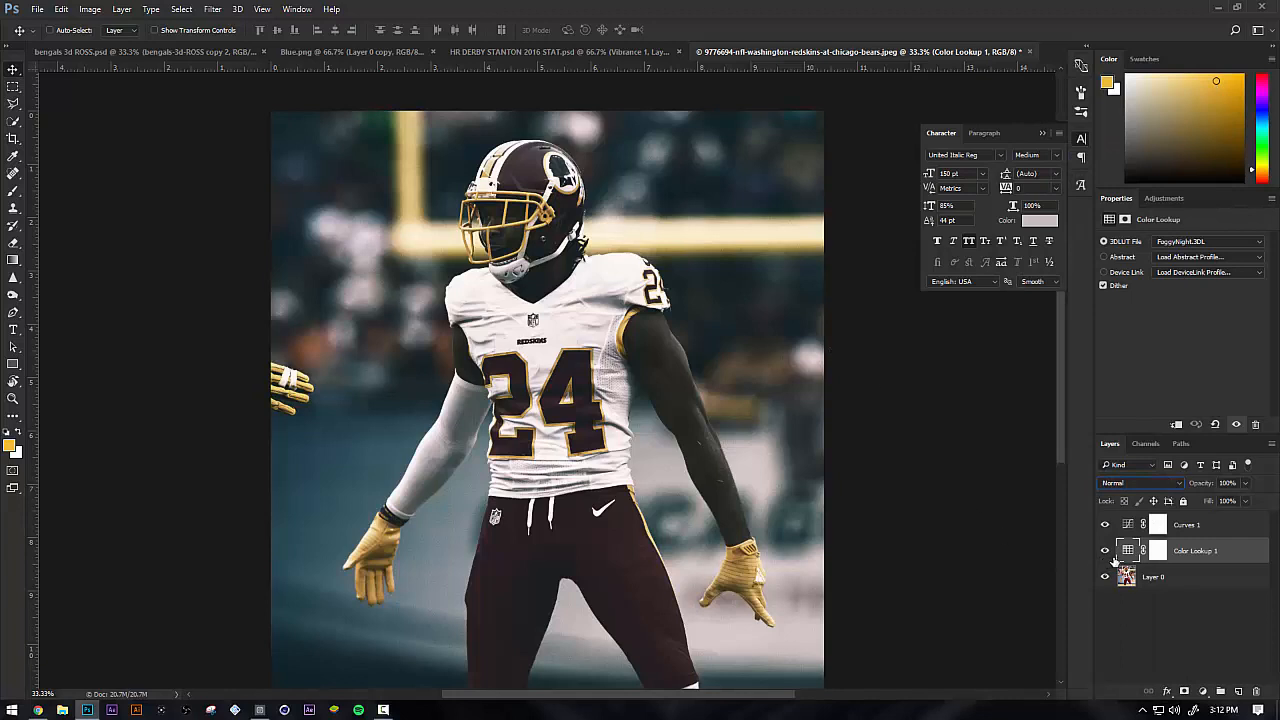